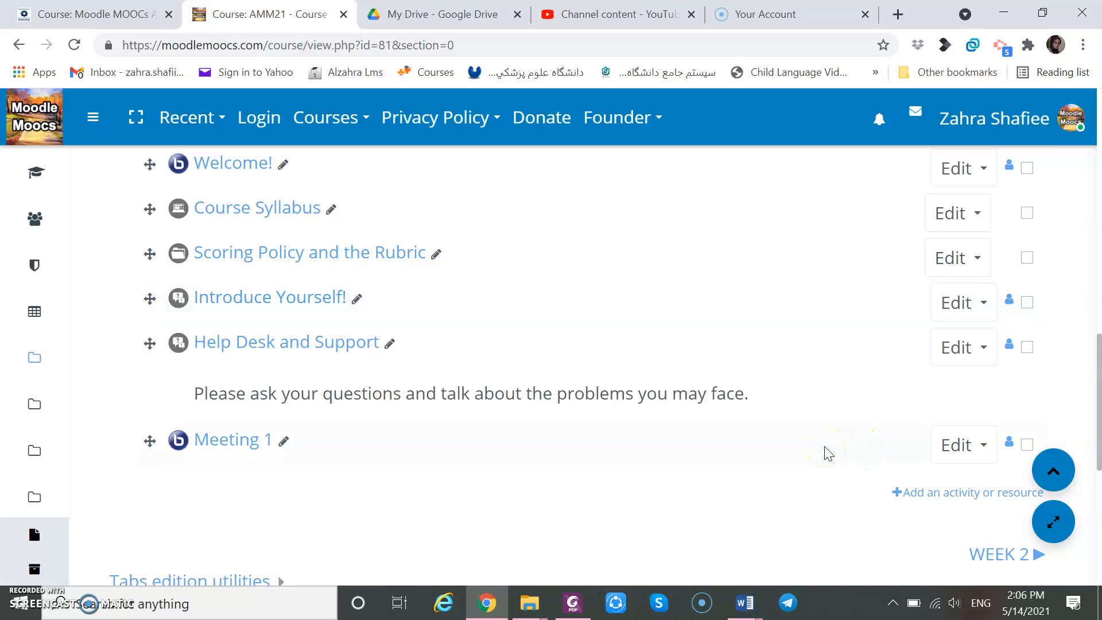
Start adding a new URL resource to the Welcome Aboard section of the course.
click(957, 492)
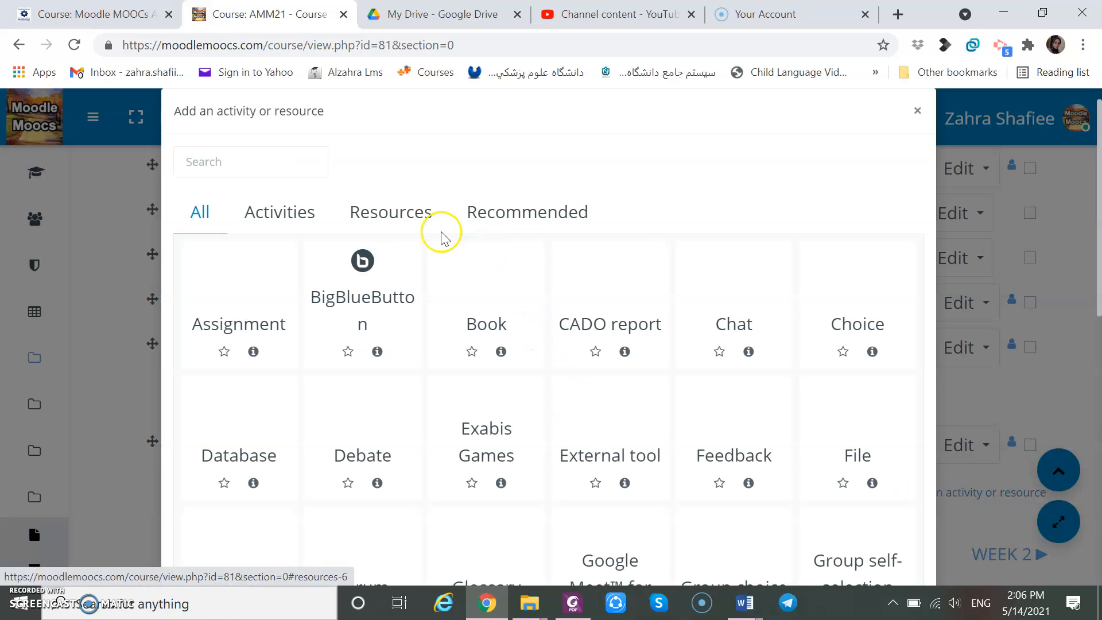
click(387, 219)
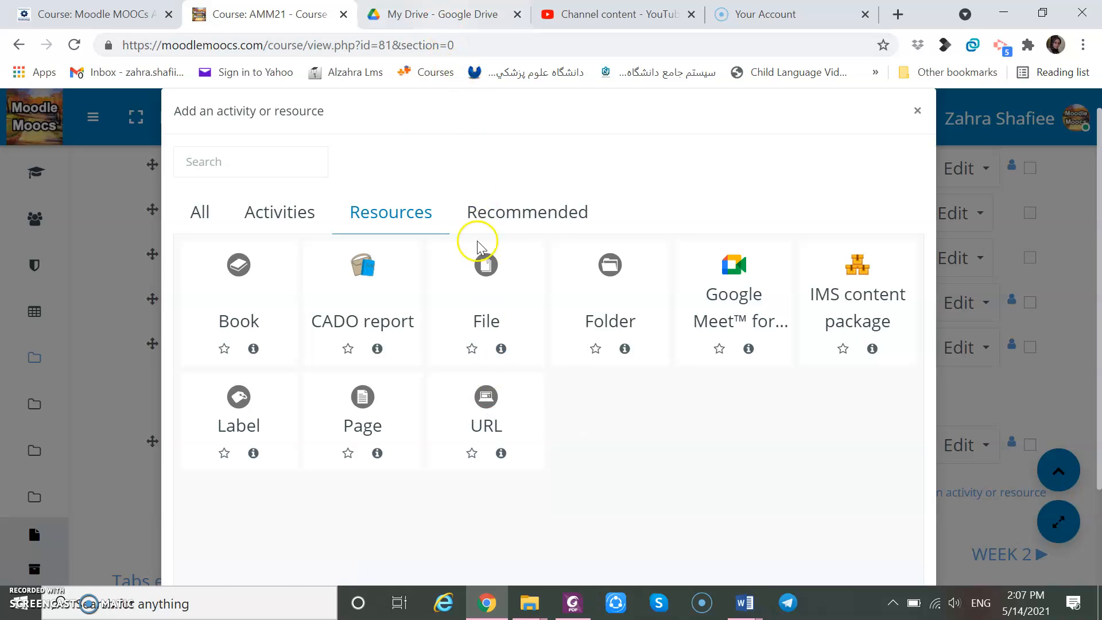
click(485, 402)
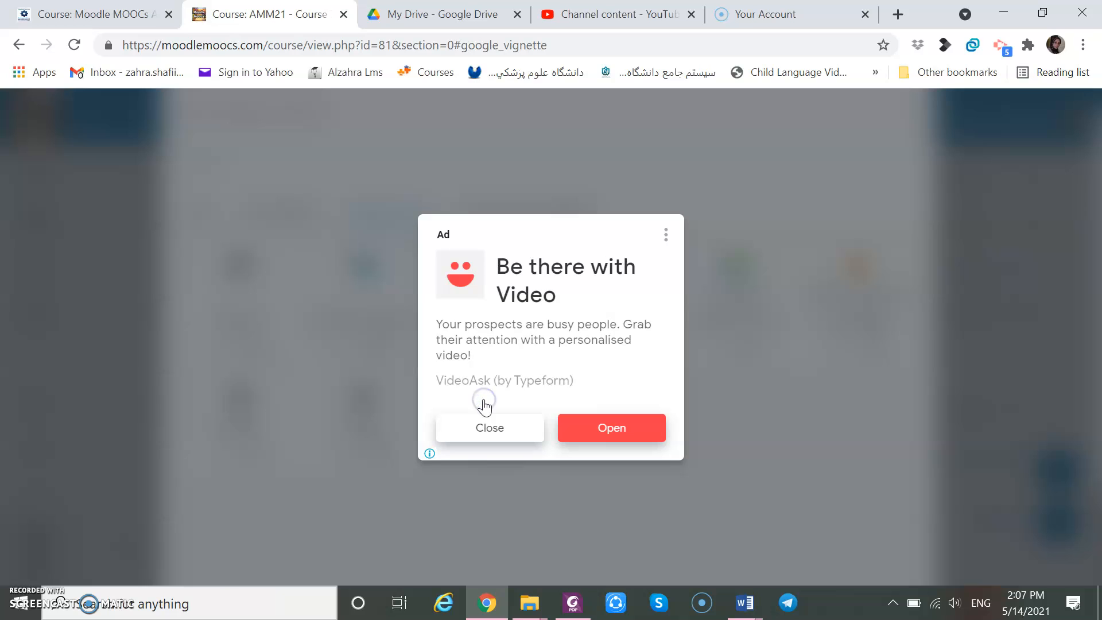
click(485, 429)
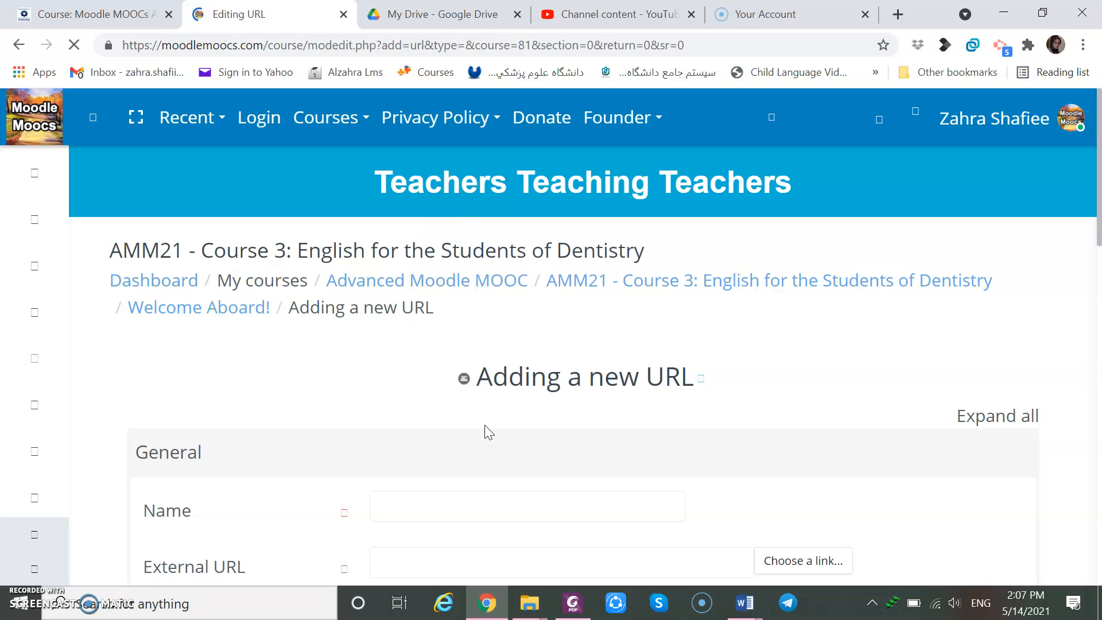
scroll(488, 431, down, 3)
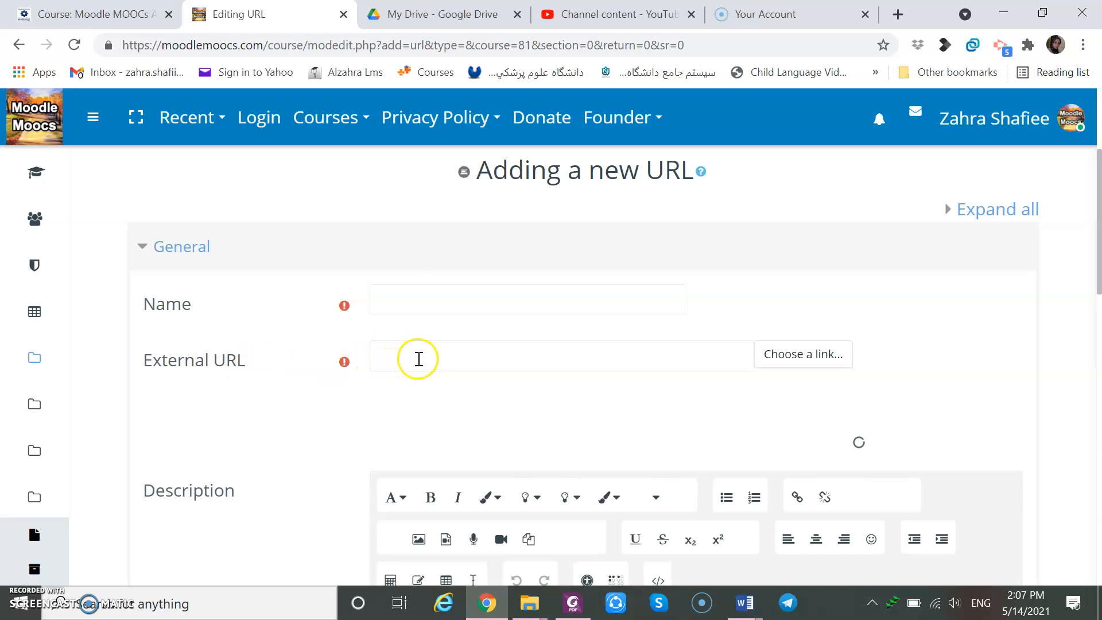
Open the Syllabus of English for the Students of Dentistry document in Google Drive and copy its share link.
click(425, 16)
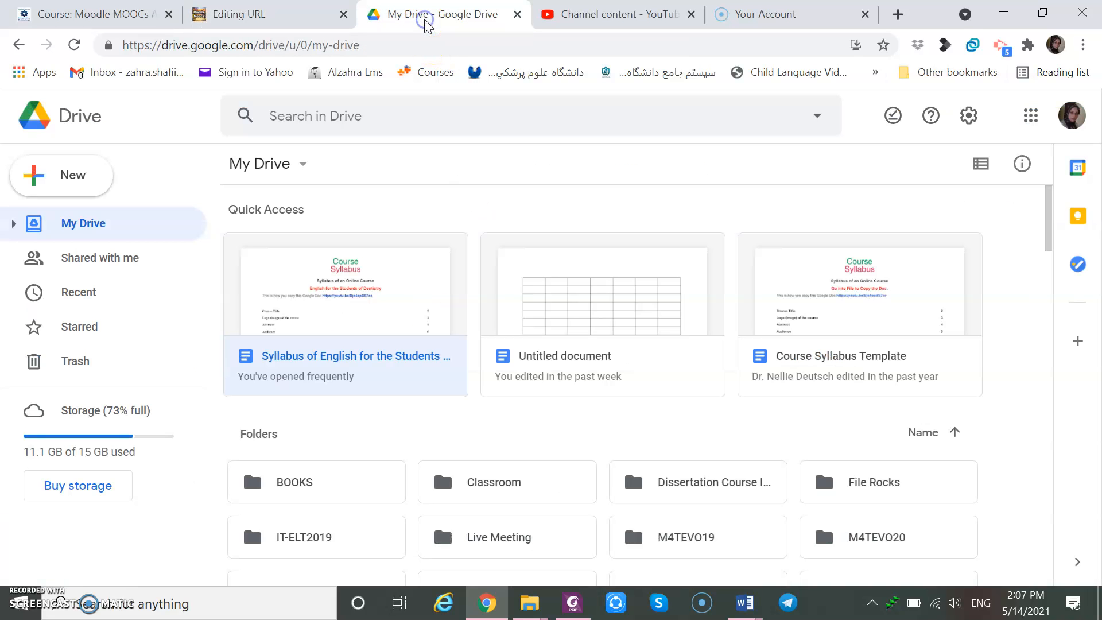
double_click(353, 370)
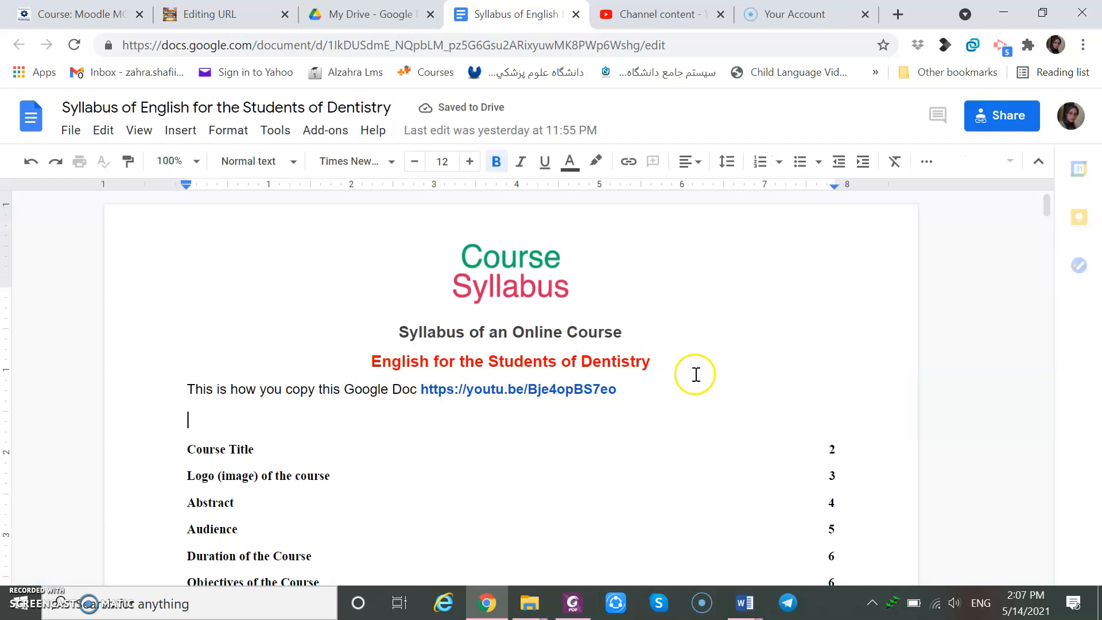
click(1021, 115)
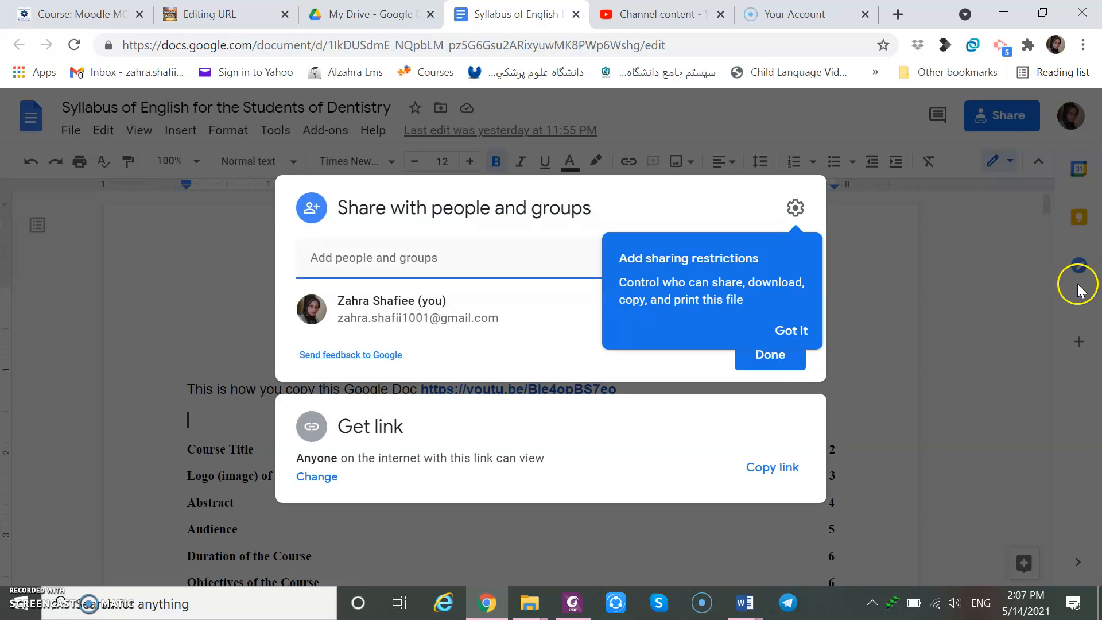
click(762, 470)
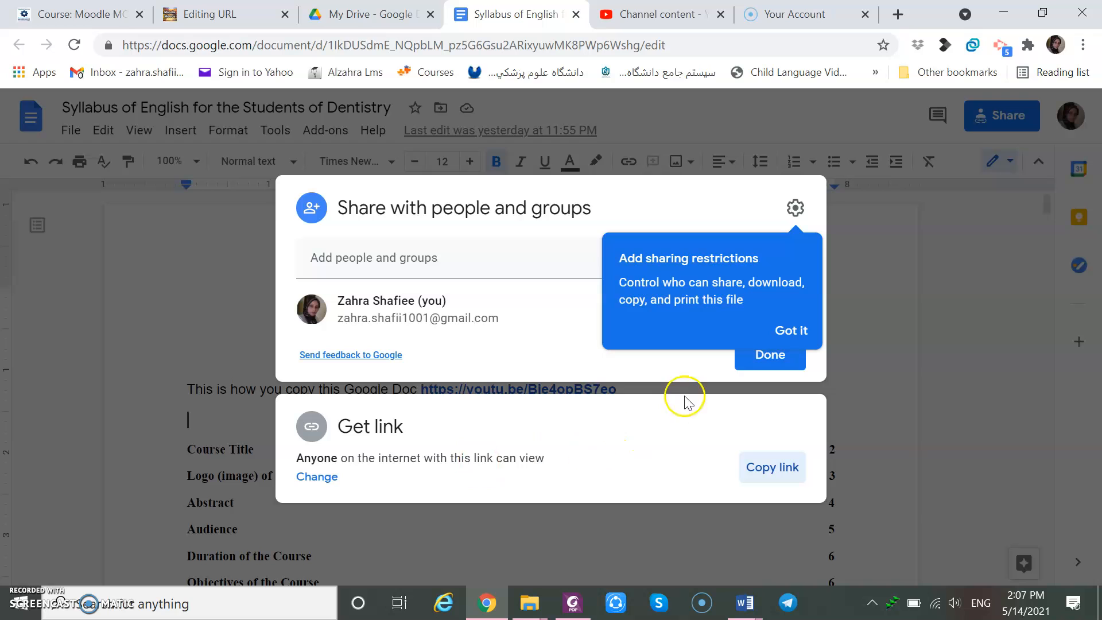
click(747, 356)
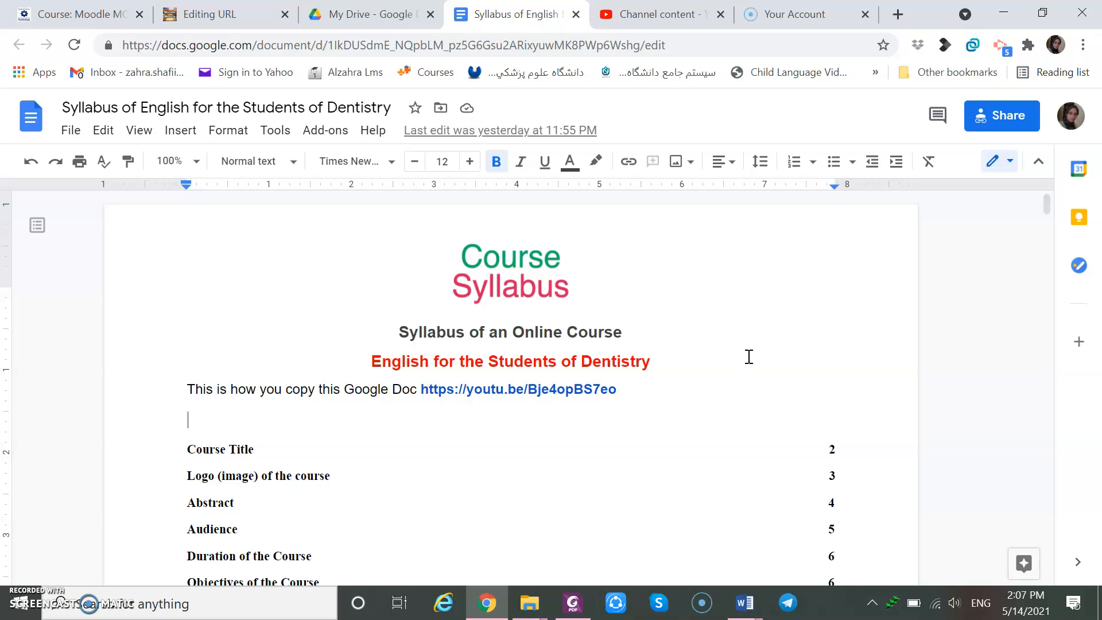
Name the URL resource Syllabus and paste the copied document link as its external URL.
click(240, 18)
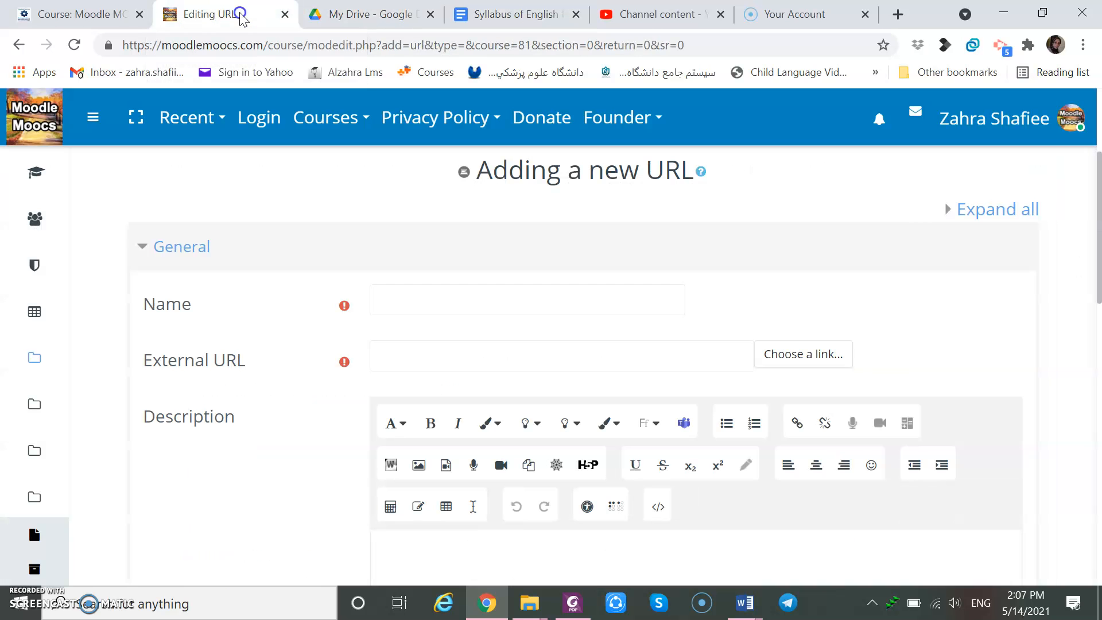
click(407, 292)
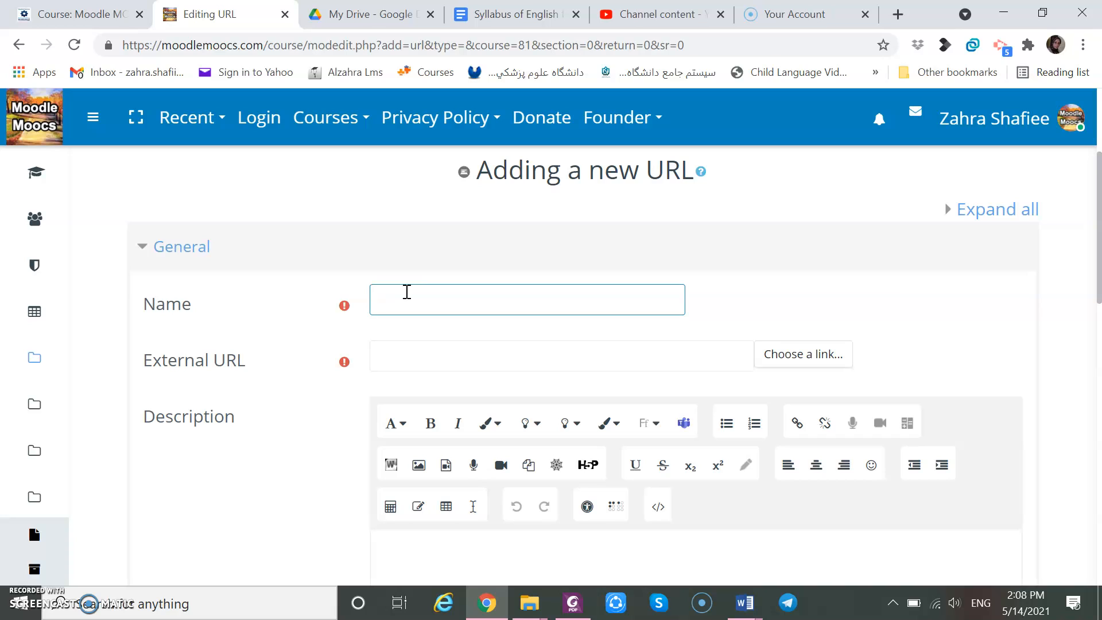
text(Syllabus)
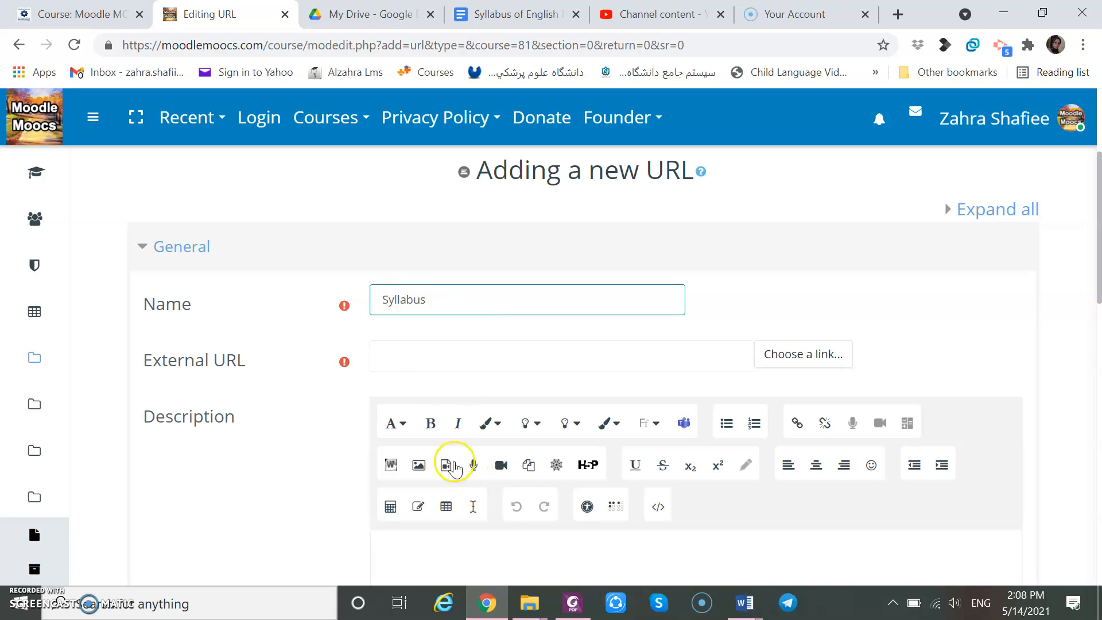
click(409, 356)
right_click(409, 356)
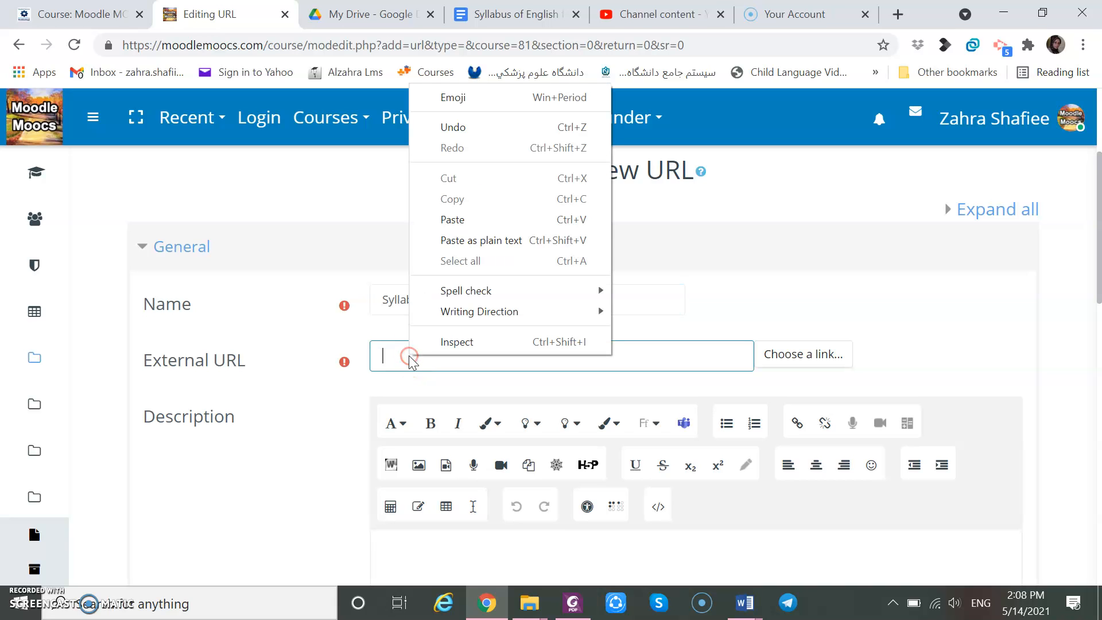
click(453, 219)
Save the URL resource and return to the course.
click(1041, 360)
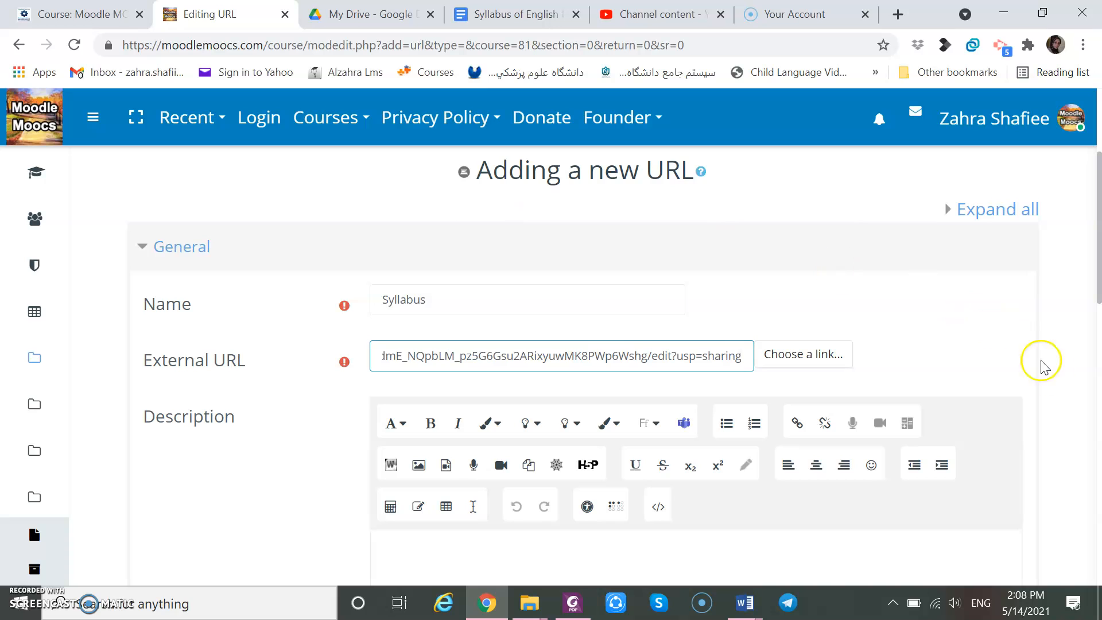
scroll(1056, 388, down, 3)
scroll(1060, 396, down, 3)
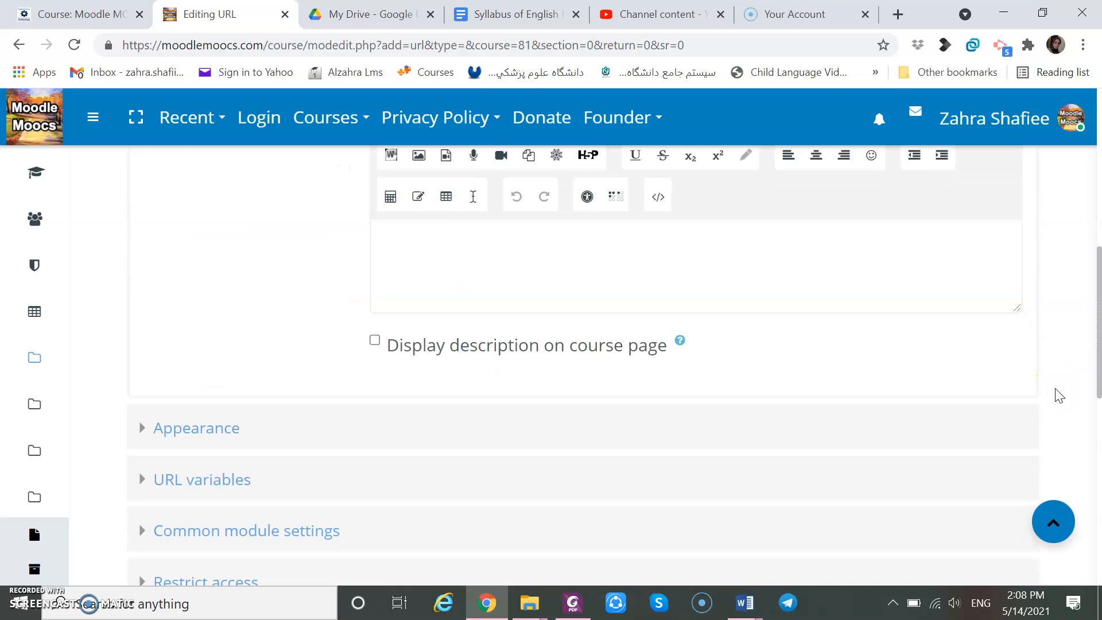
scroll(1060, 396, down, 3)
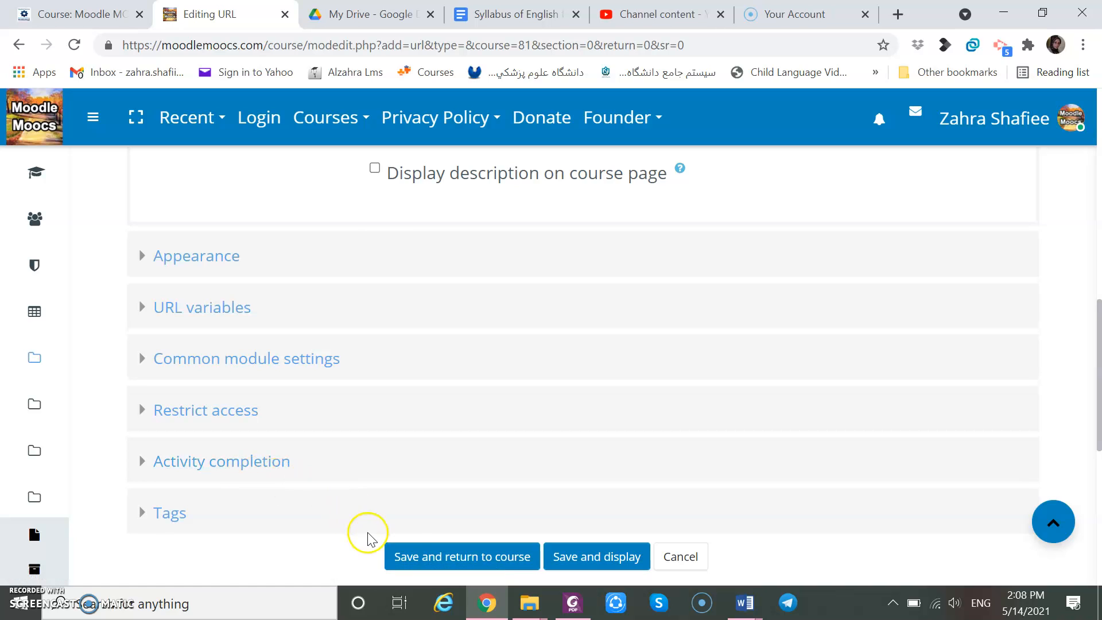
click(411, 558)
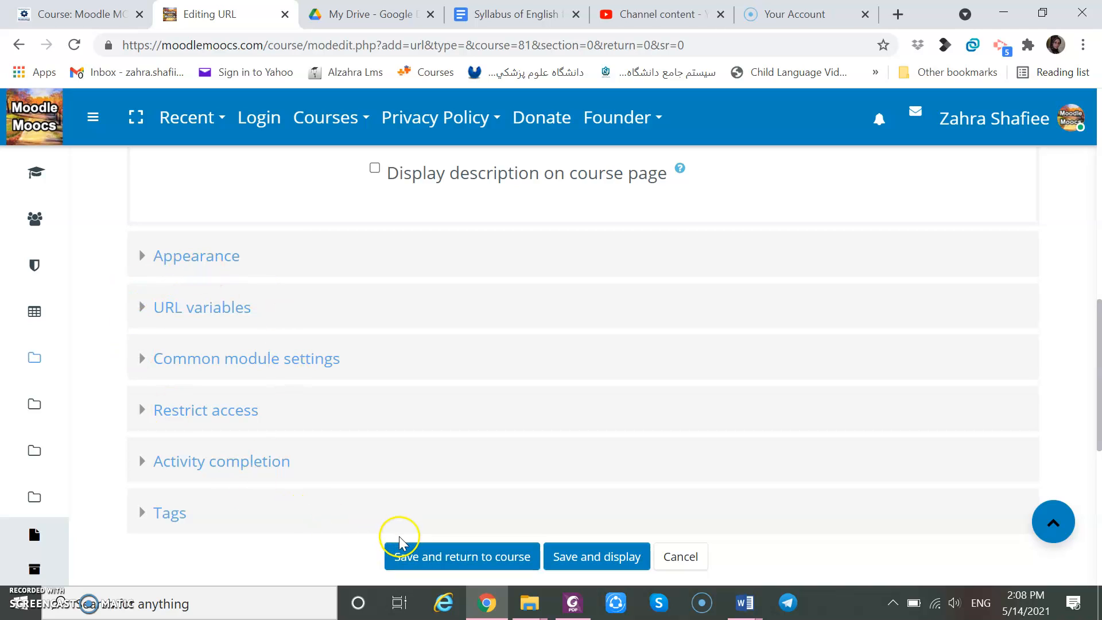
click(408, 555)
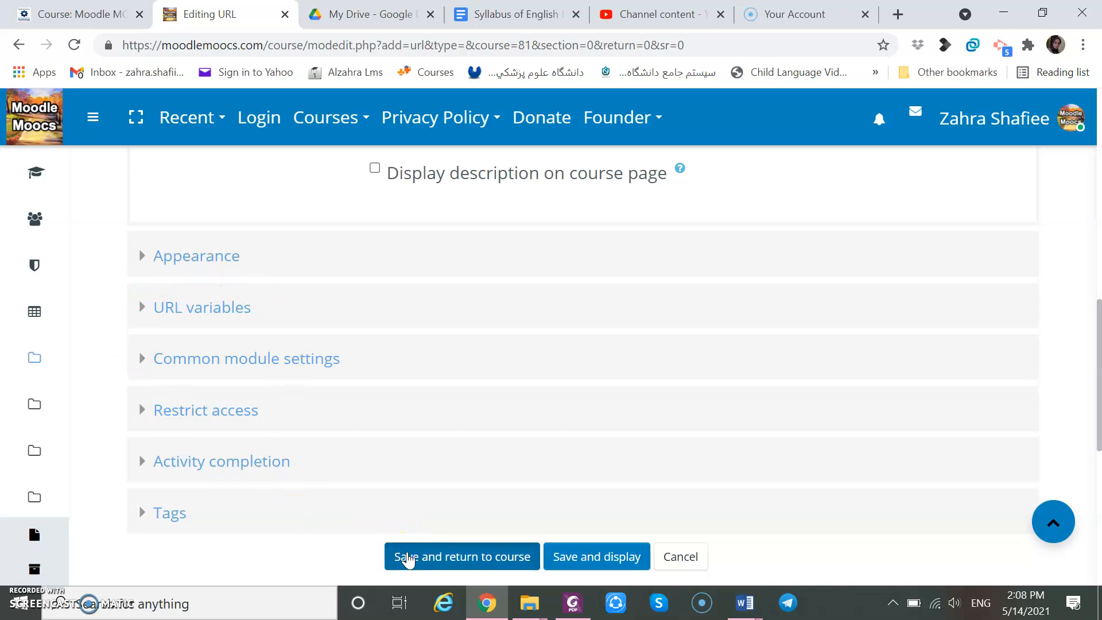
click(408, 557)
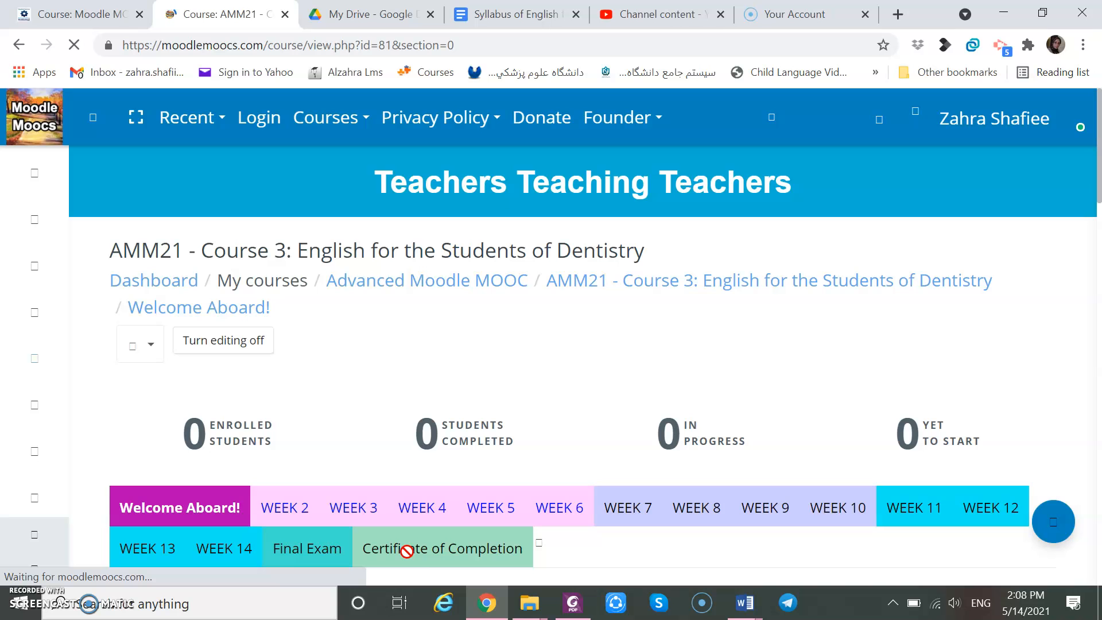
Open the new Syllabus link to check the document, then go back to the course page.
scroll(406, 551, down, 6)
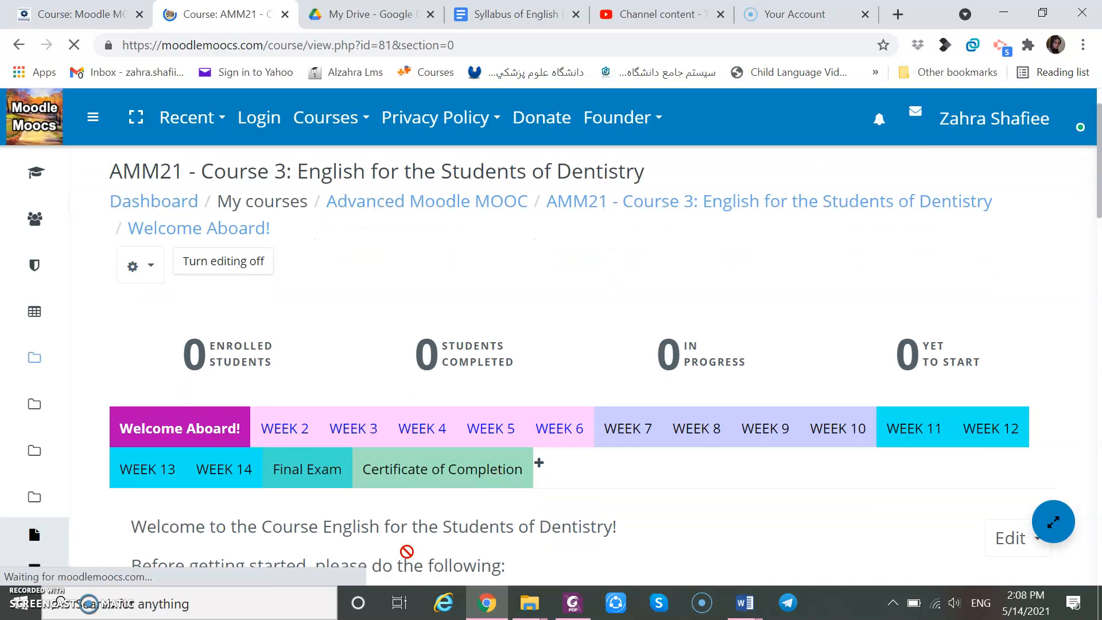
scroll(406, 551, down, 9)
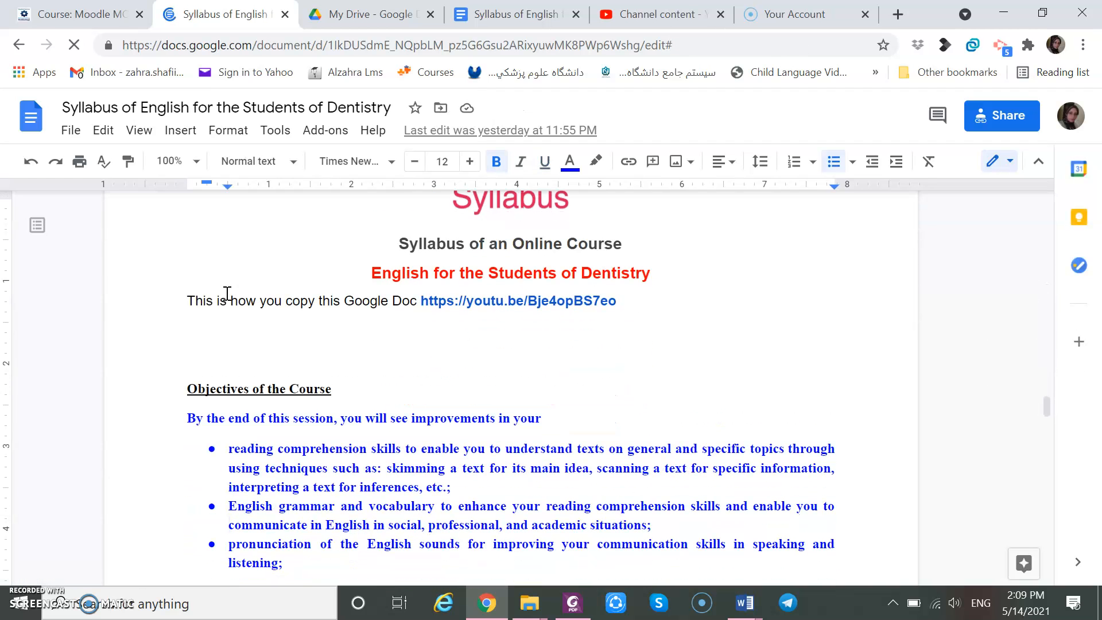
click(19, 46)
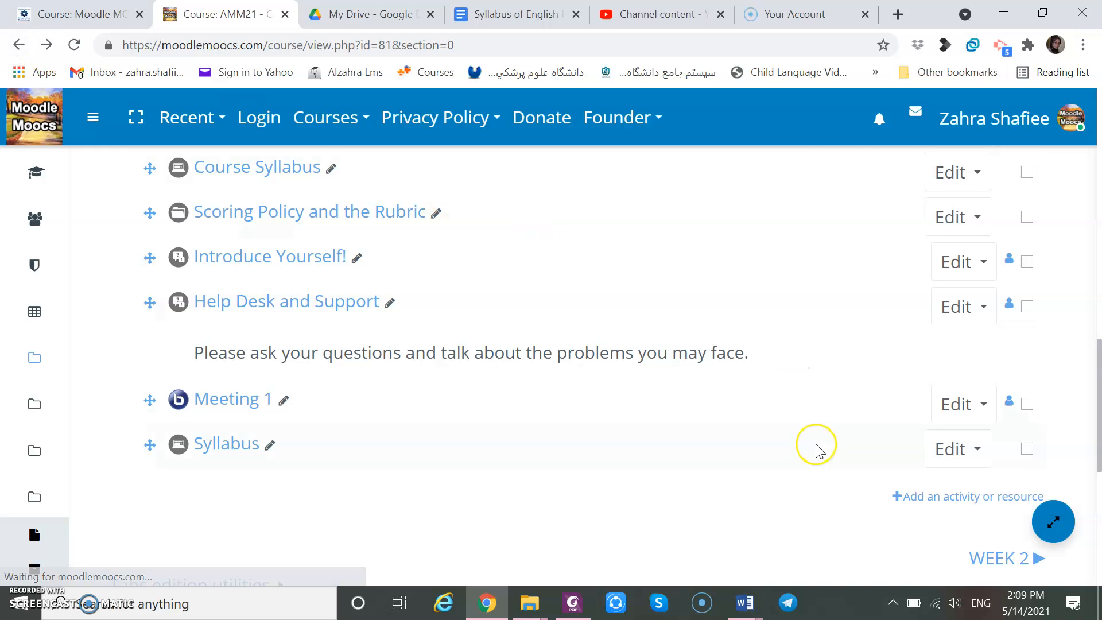
Start adding another URL resource at the end of the Welcome Aboard section.
scroll(820, 450, up, 8)
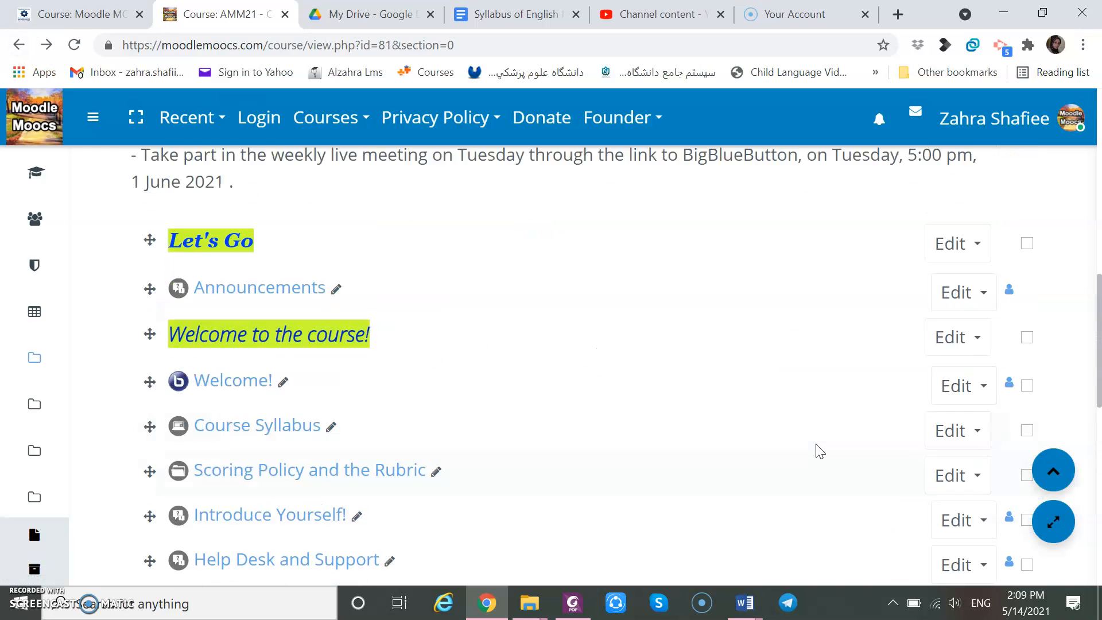
scroll(818, 451, up, 2)
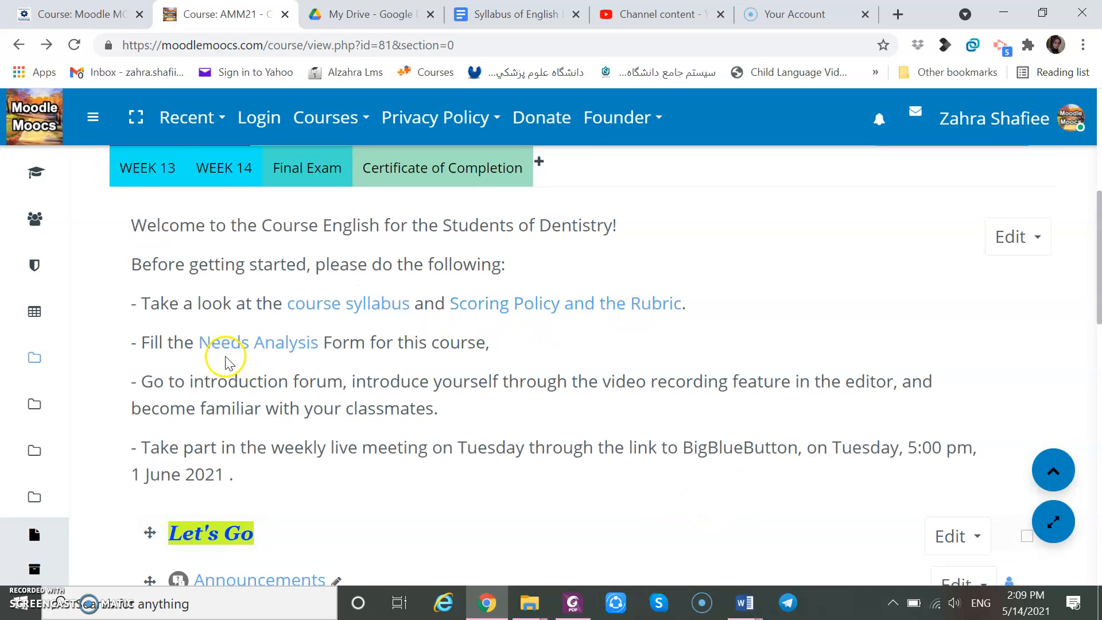
scroll(661, 428, down, 8)
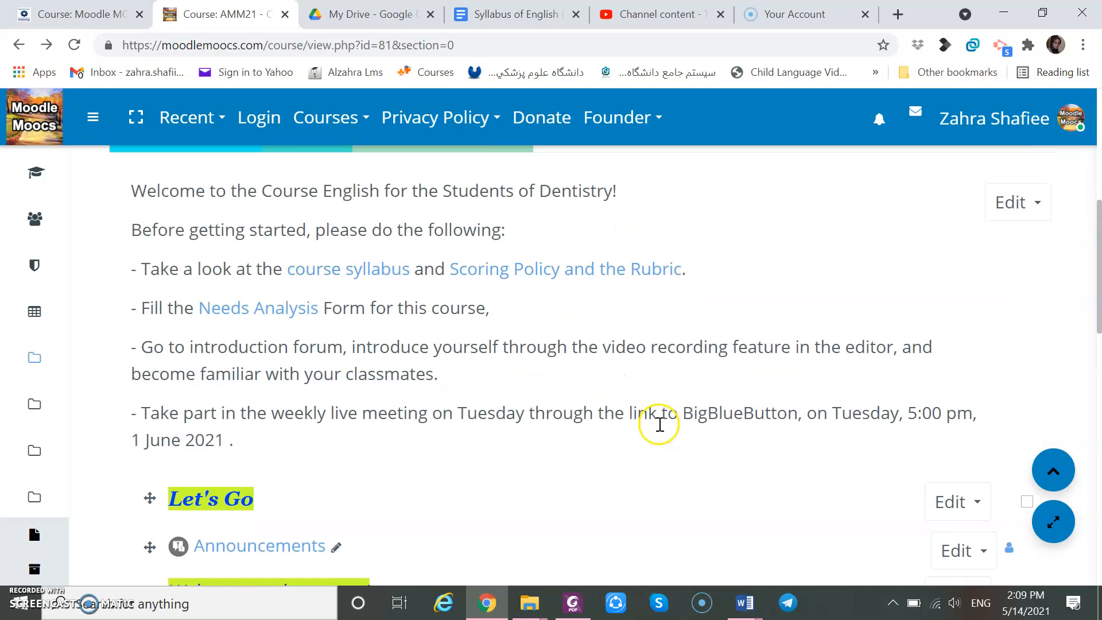
scroll(660, 431, down, 4)
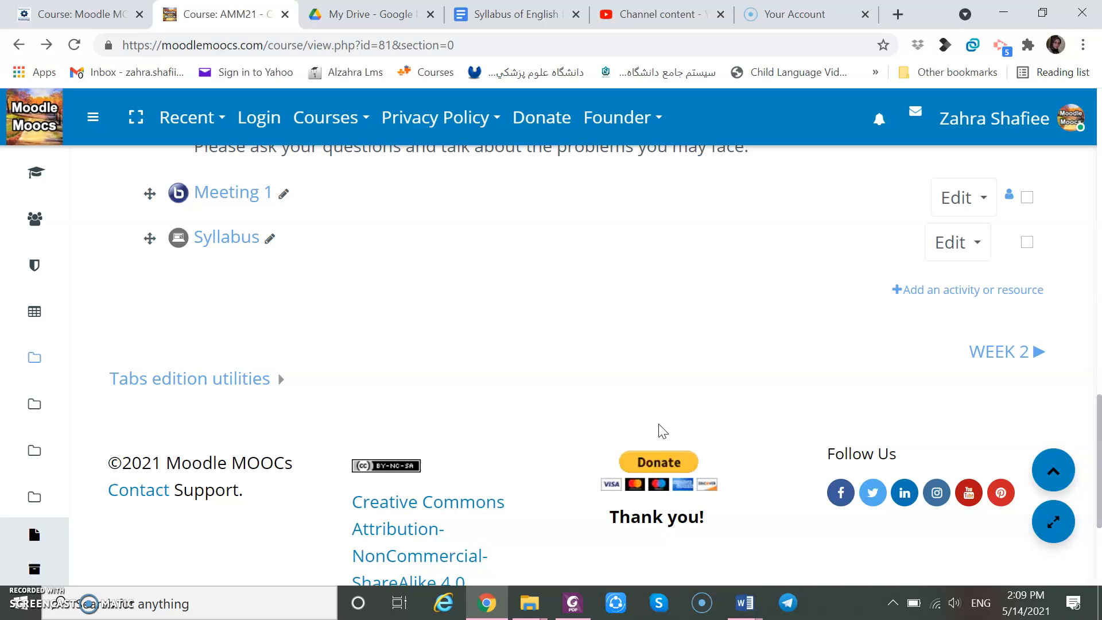
click(965, 291)
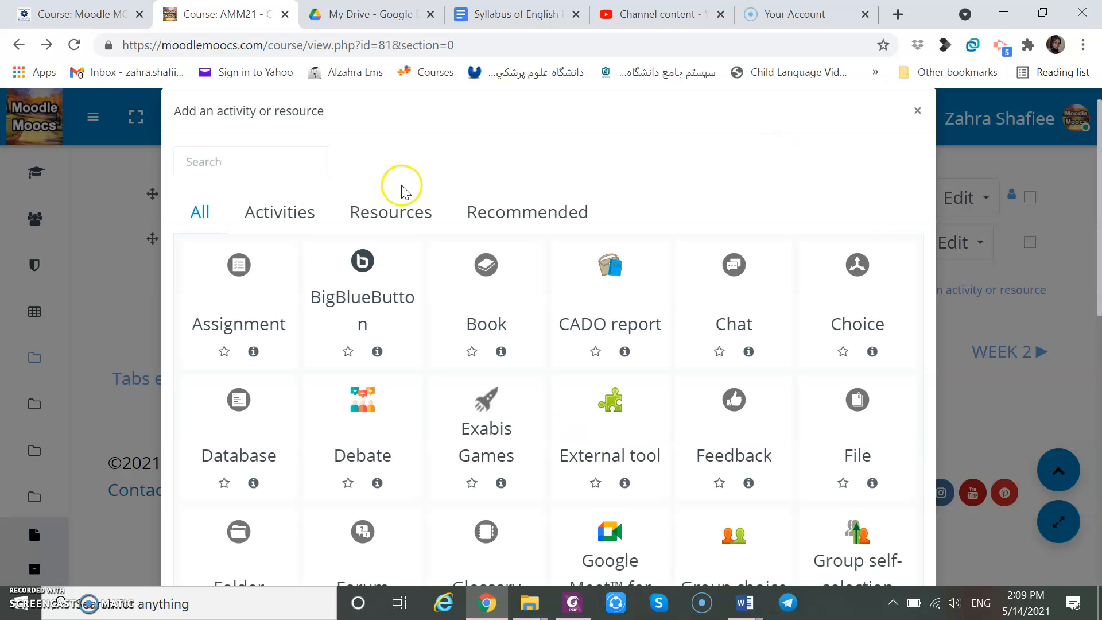
click(409, 217)
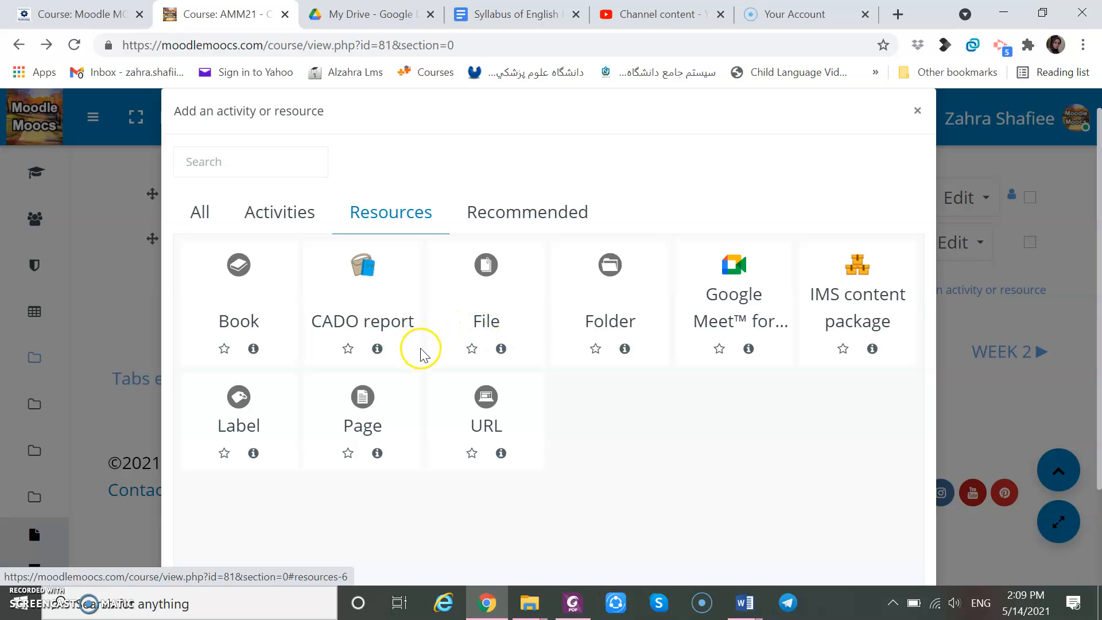
click(484, 401)
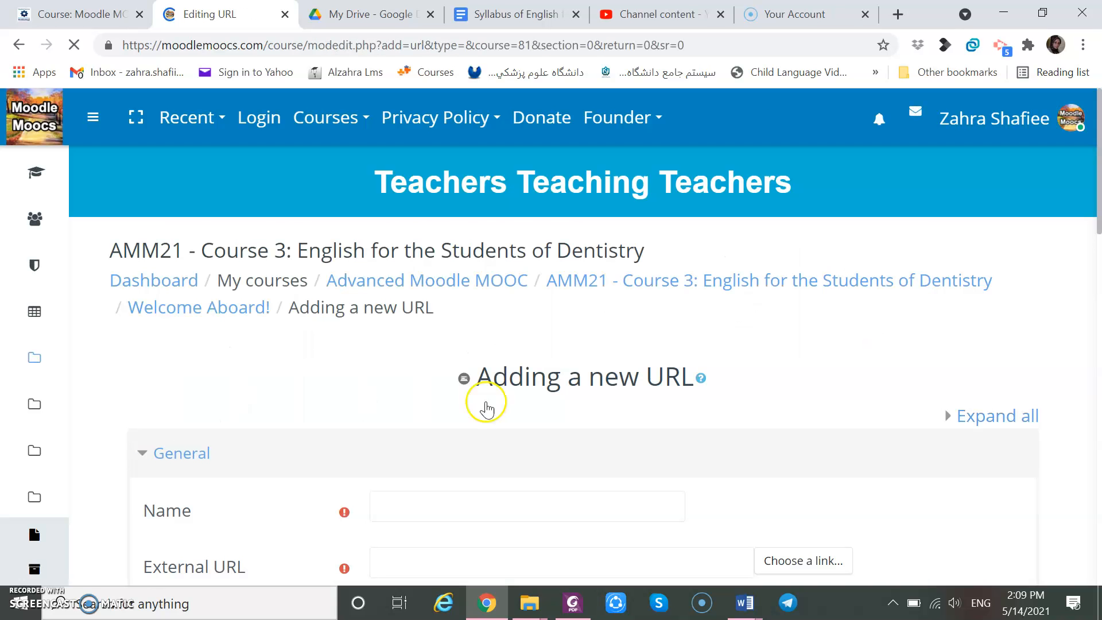
Name the new URL resource Needs Analysis form.
click(456, 511)
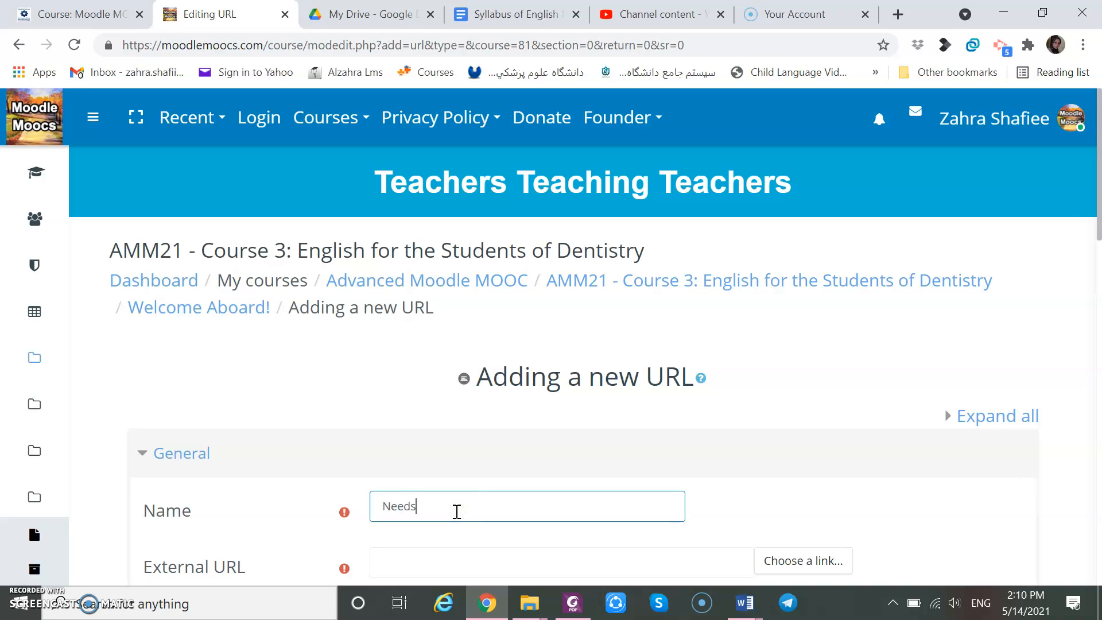
text(Needs Analy)
click(1097, 513)
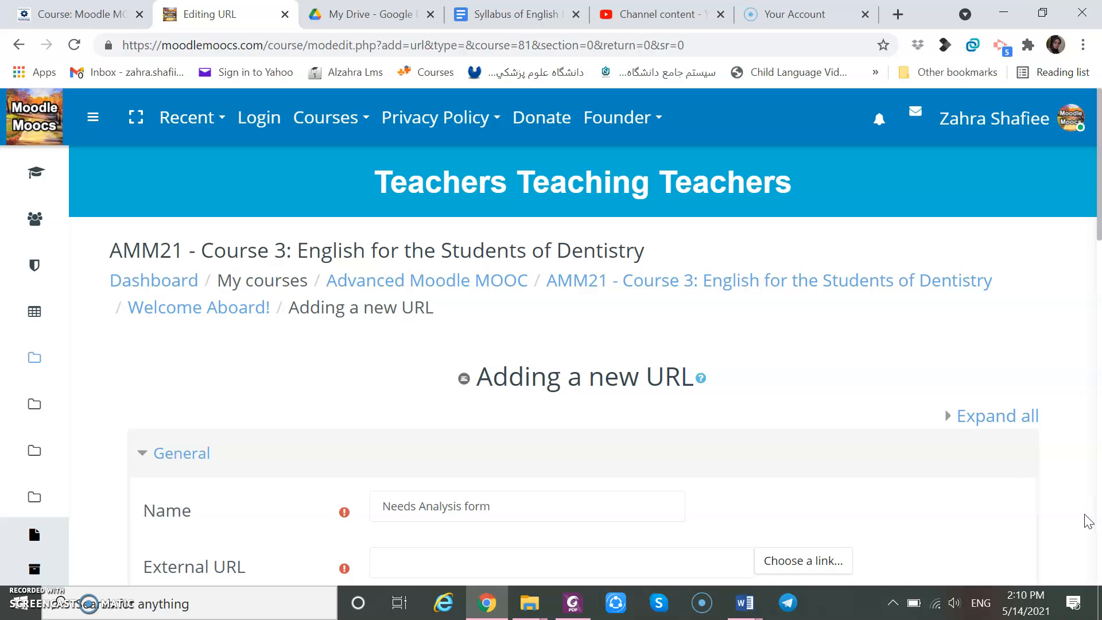
Switch to Word and open the URL to Question Pro Needs Analysis Form document.
scroll(1087, 517, down, 3)
click(787, 607)
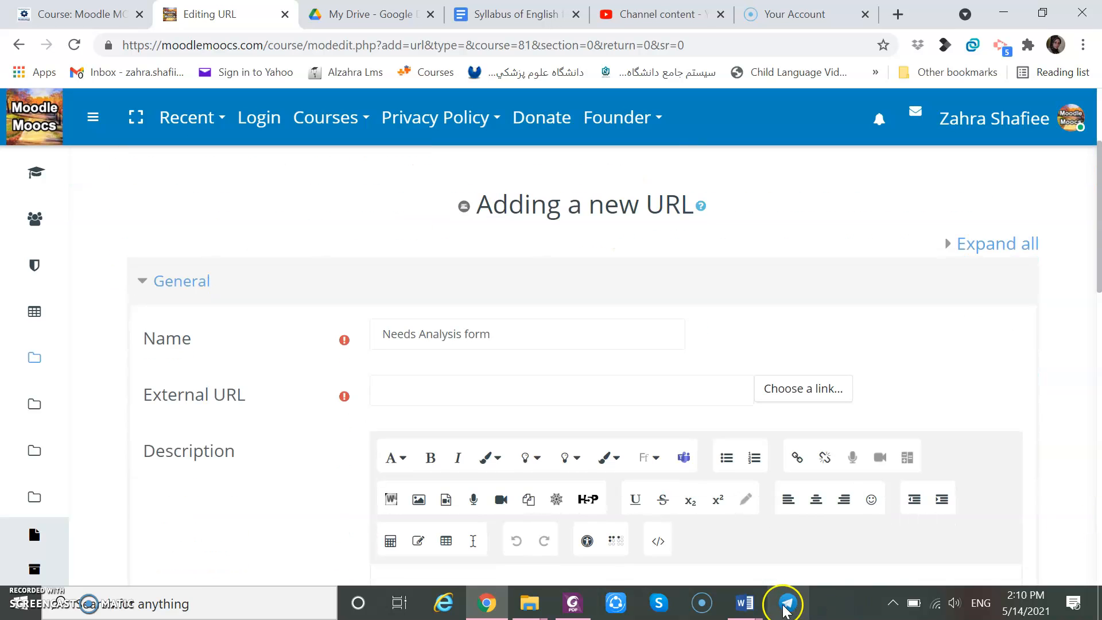
mouse_move(745, 603)
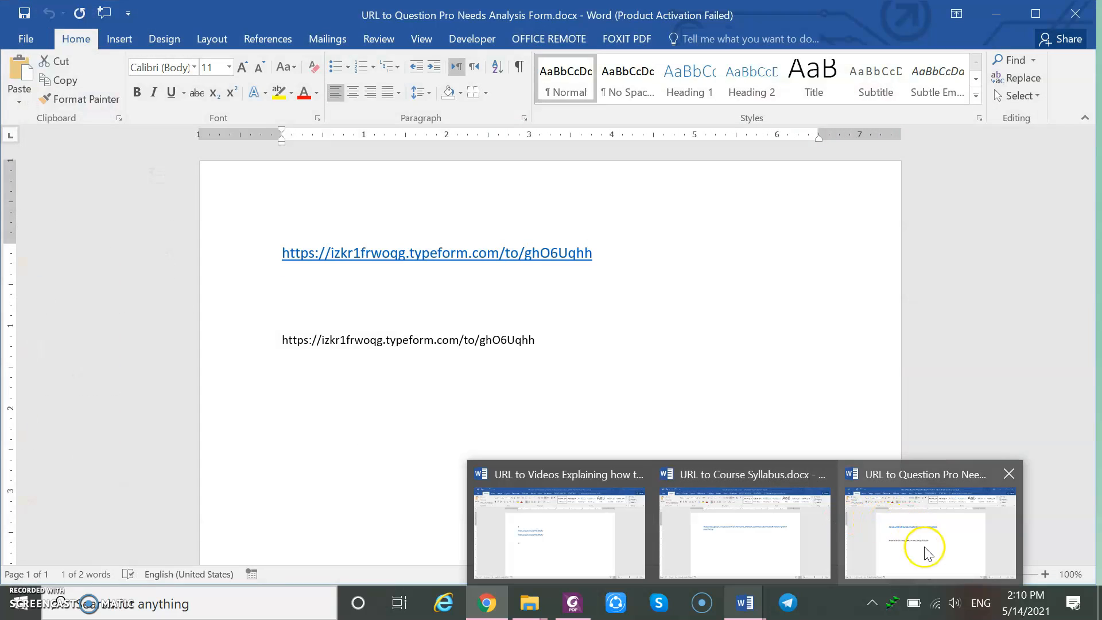
click(925, 546)
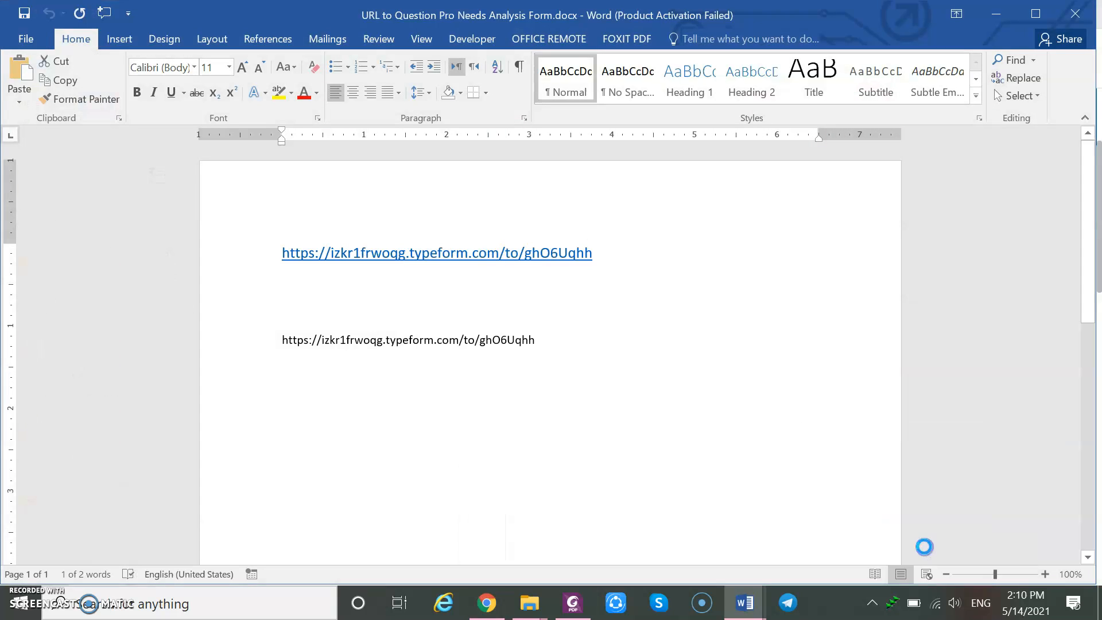
Copy the plain Needs Analysis form URL from the Word document.
triple_click(487, 349)
right_click(485, 343)
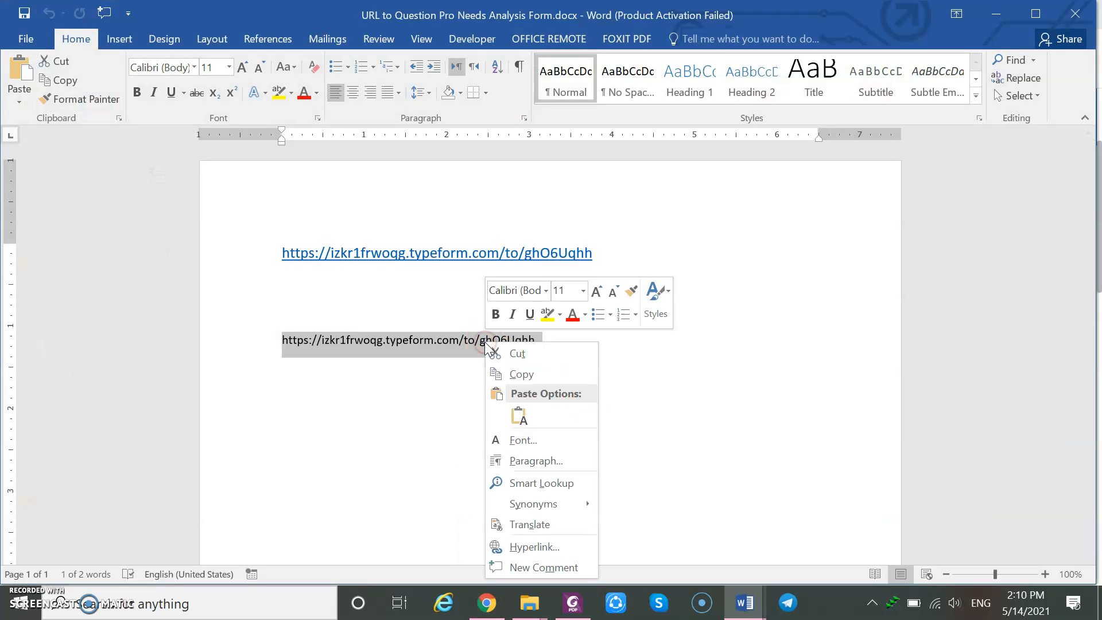
click(511, 372)
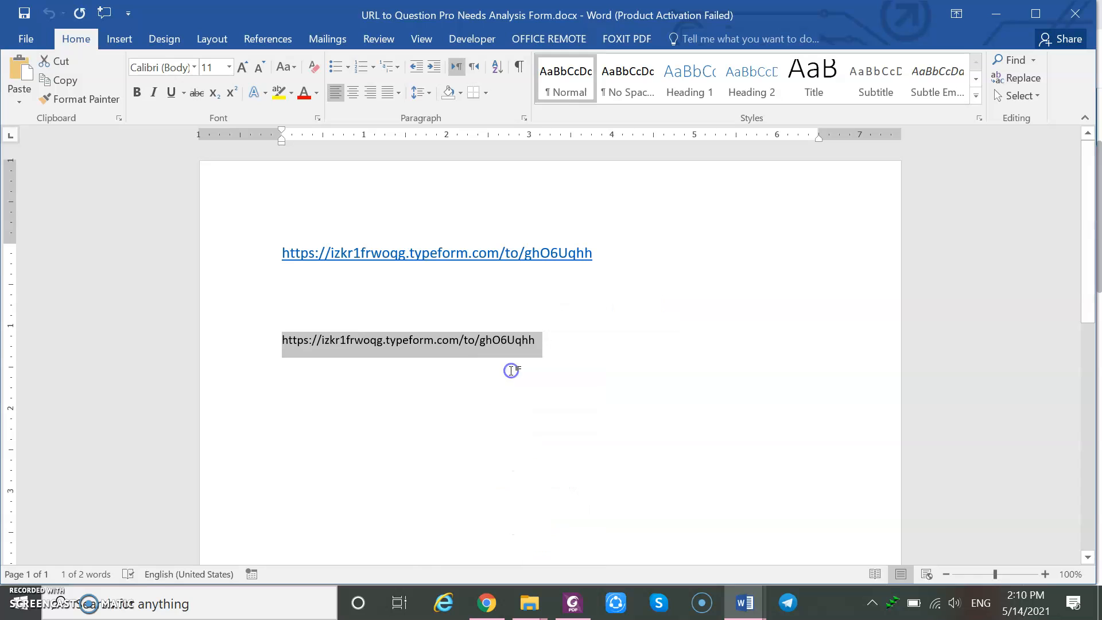
Paste the copied form URL into the new resource's External URL field.
click(486, 604)
click(457, 391)
right_click(457, 393)
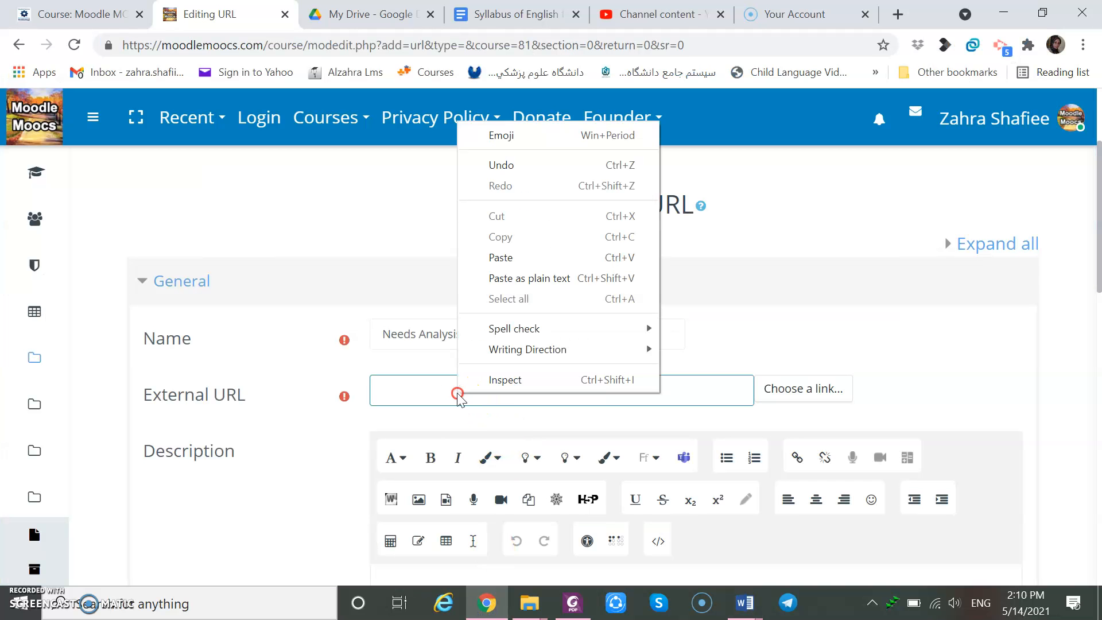
click(517, 260)
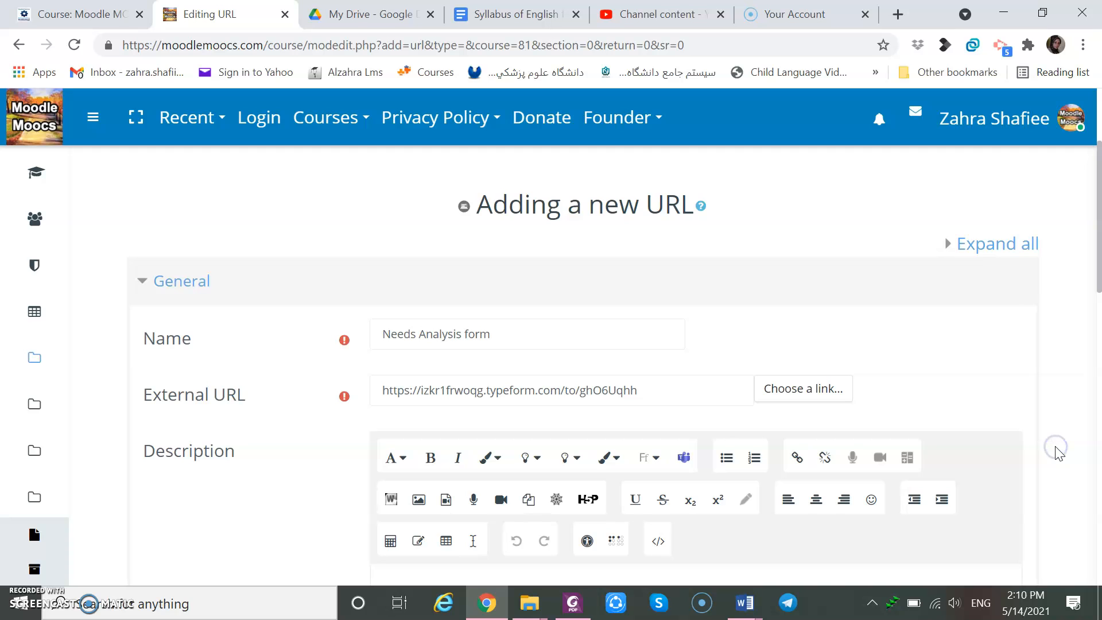
Save the Needs Analysis form URL resource and return to the course.
scroll(1060, 453, down, 4)
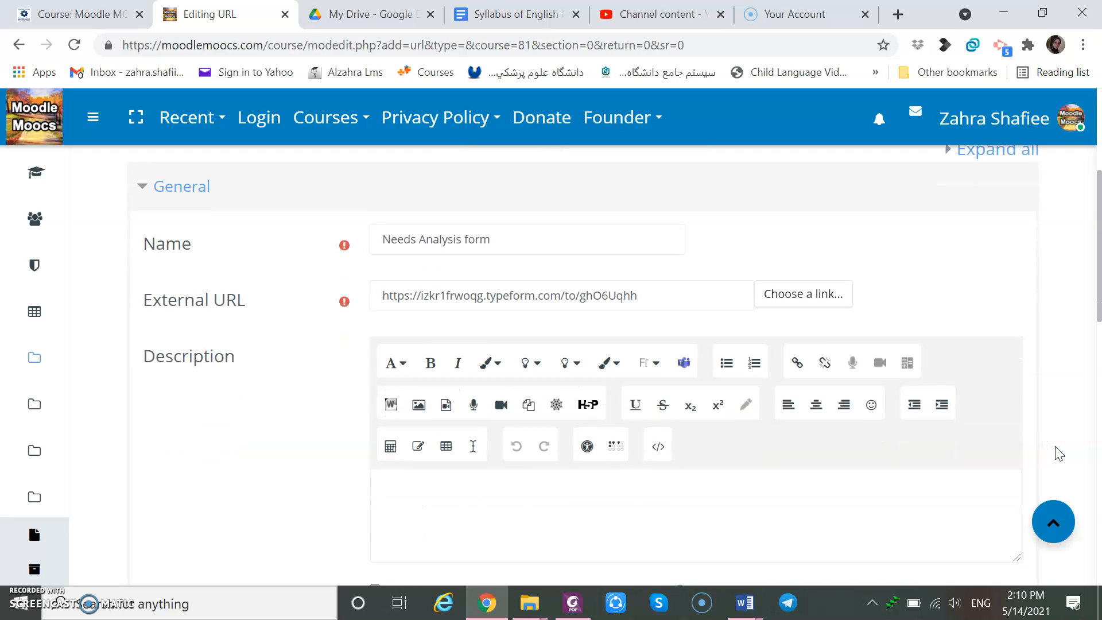
scroll(1059, 454, down, 4)
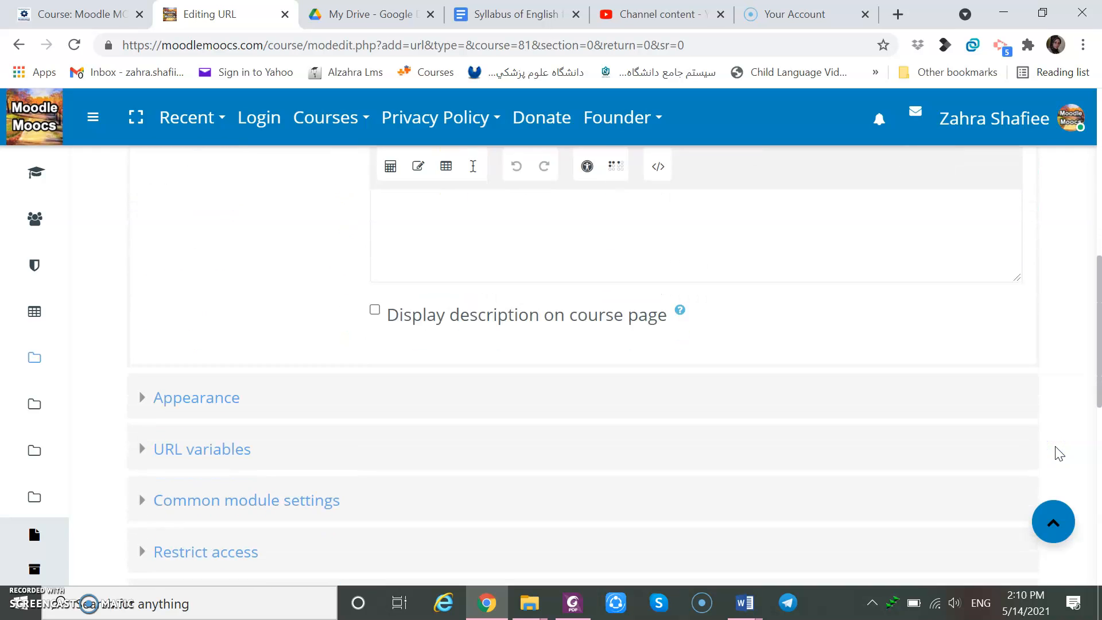
scroll(1059, 453, down, 3)
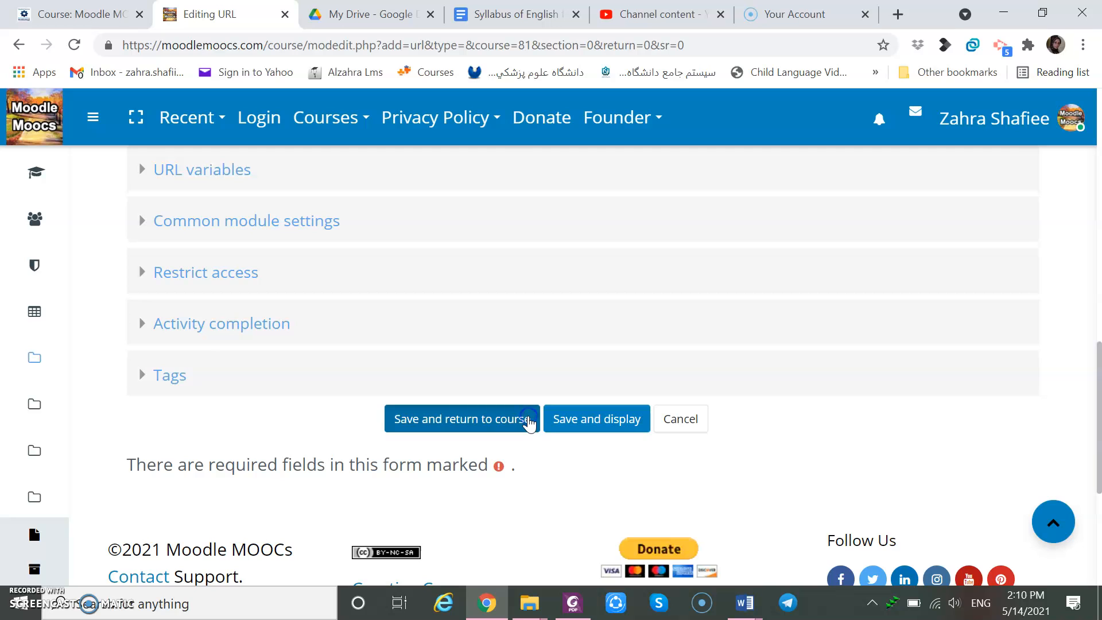
click(528, 422)
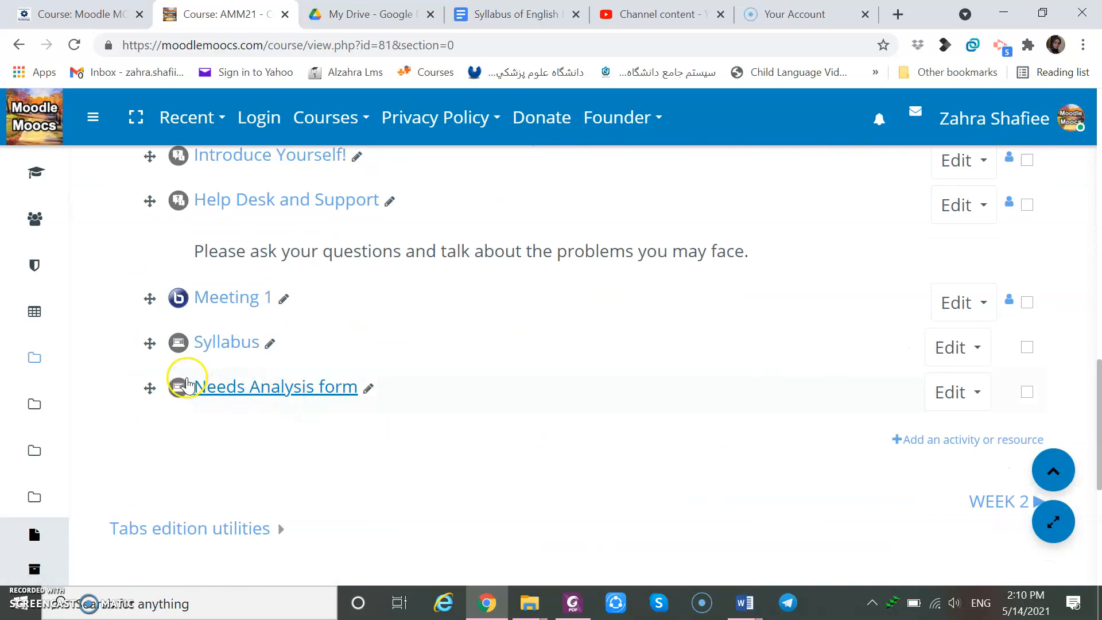
Move the Needs Analysis form resource above Syllabus in the Welcome Aboard section.
drag(149, 388, 155, 332)
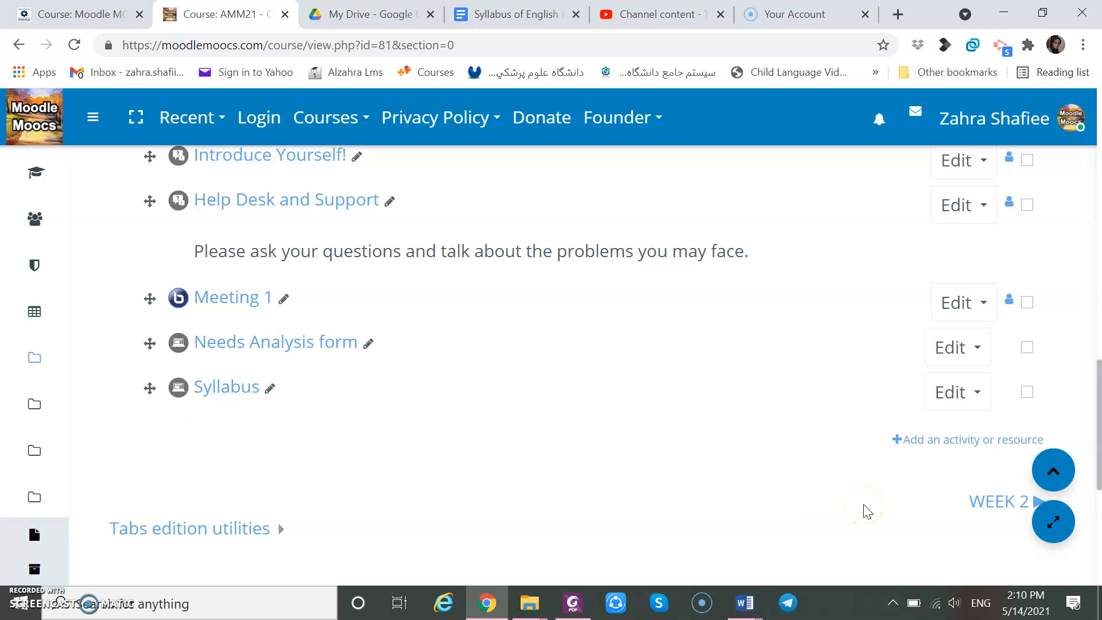
scroll(867, 511, up, 15)
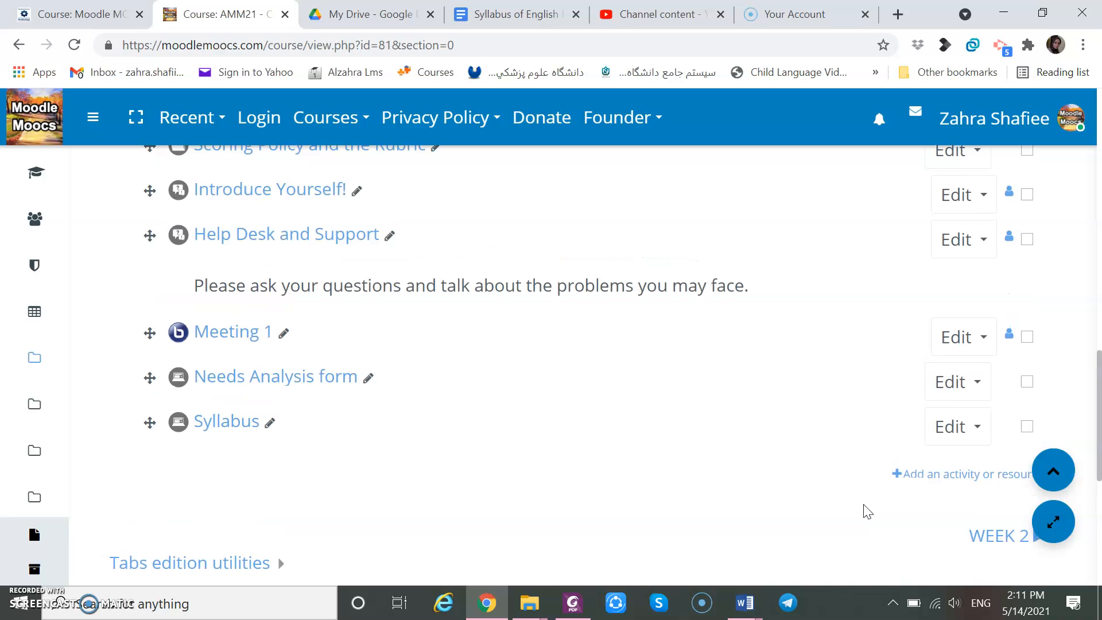
scroll(867, 511, up, 2)
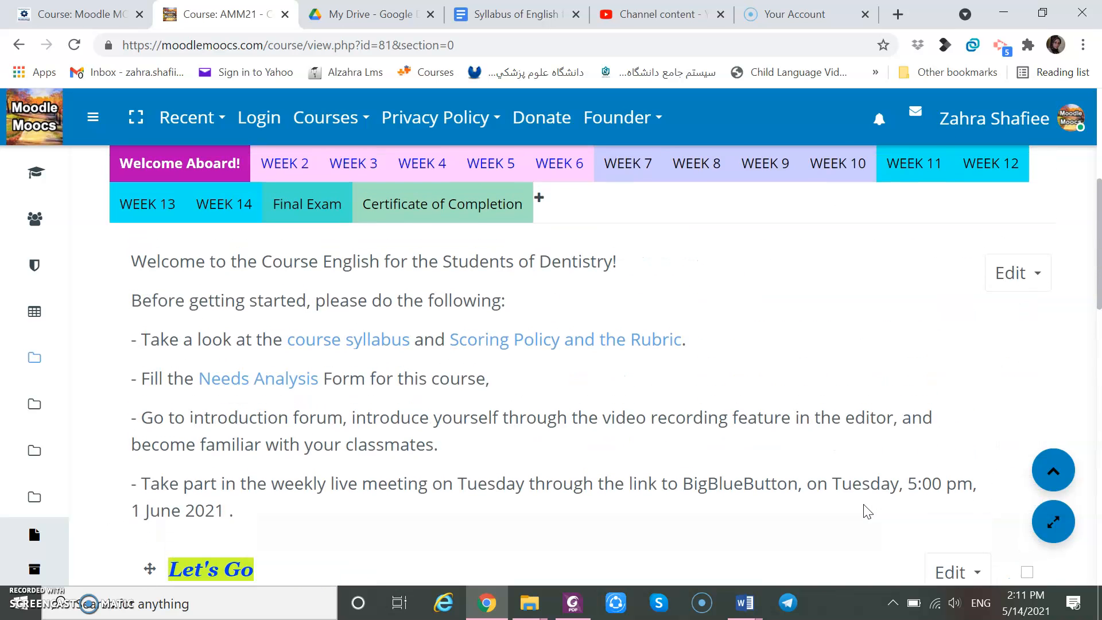
scroll(868, 511, down, 12)
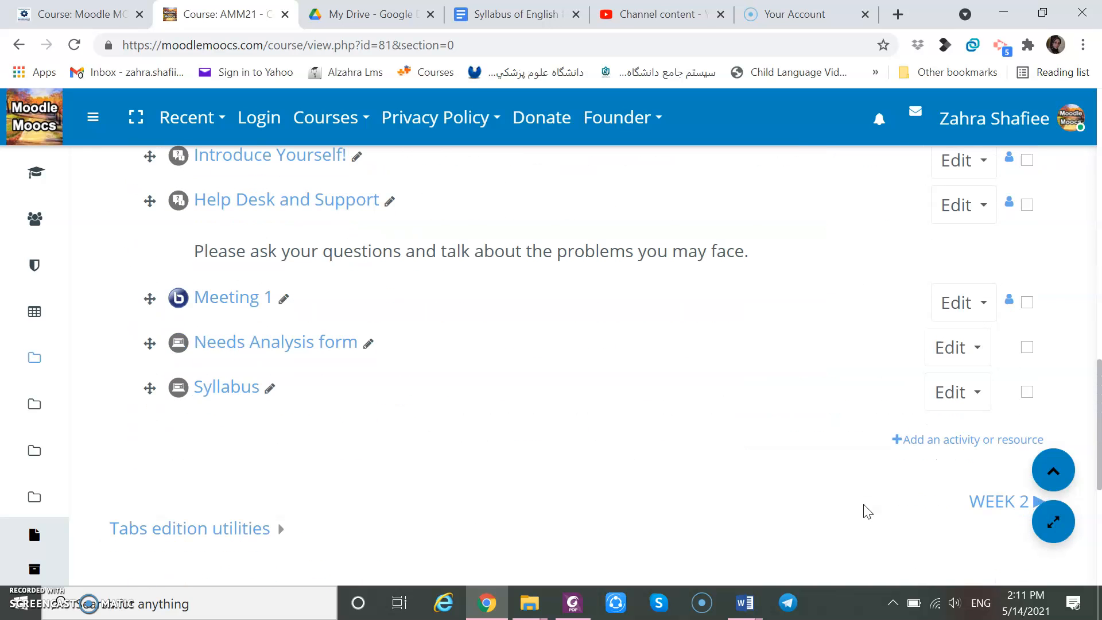
Start adding a File resource to the Welcome Aboard section and name it Rubric.
click(987, 442)
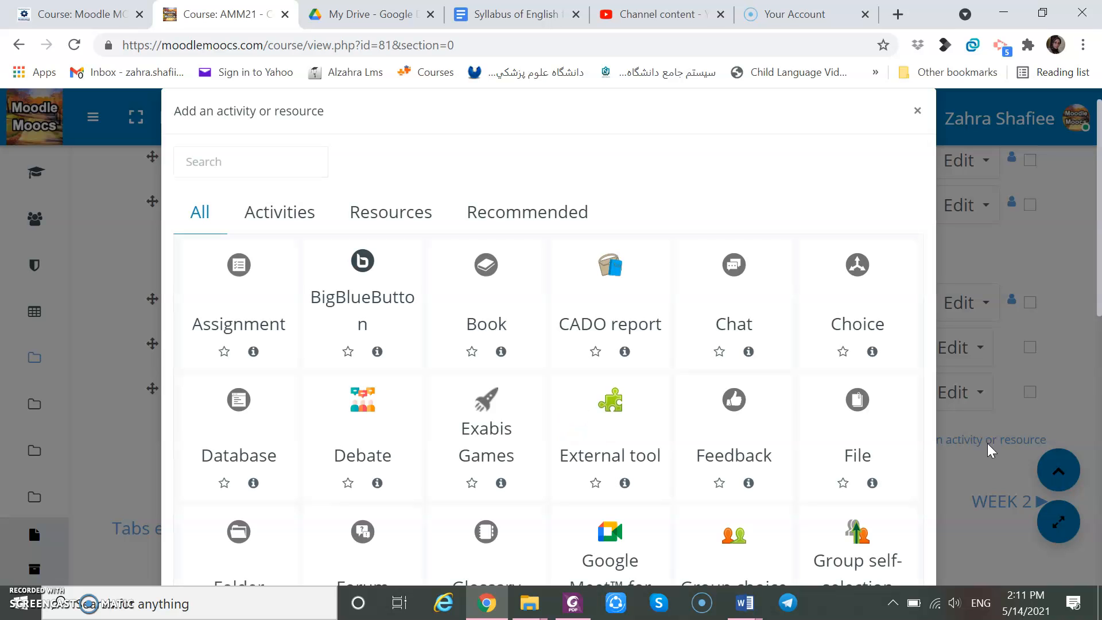
click(412, 219)
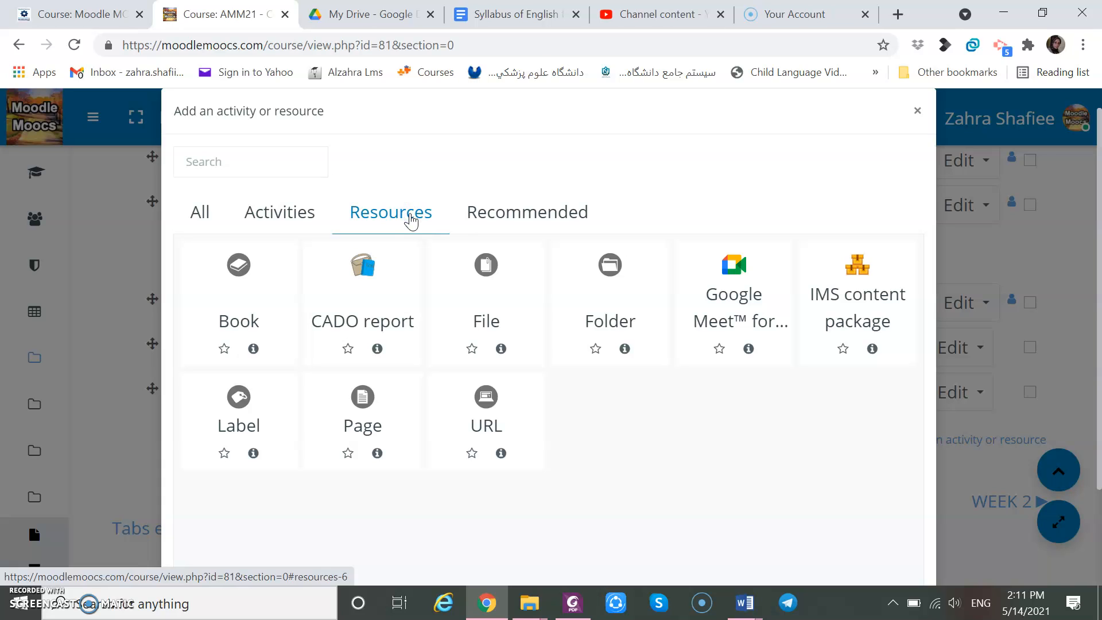
click(488, 281)
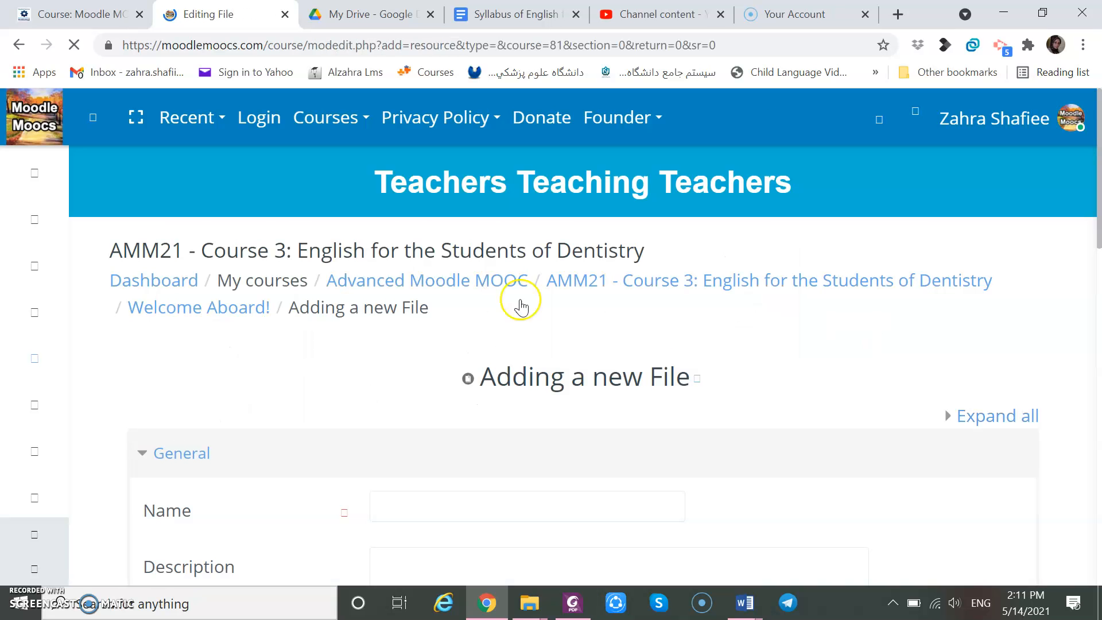
scroll(740, 376, down, 4)
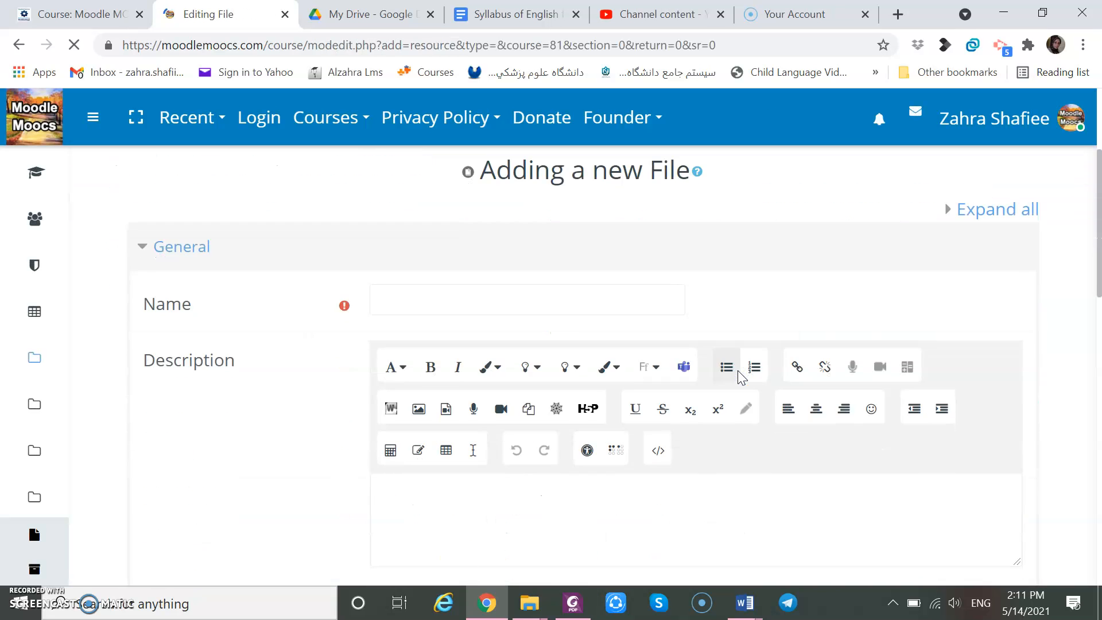
click(508, 304)
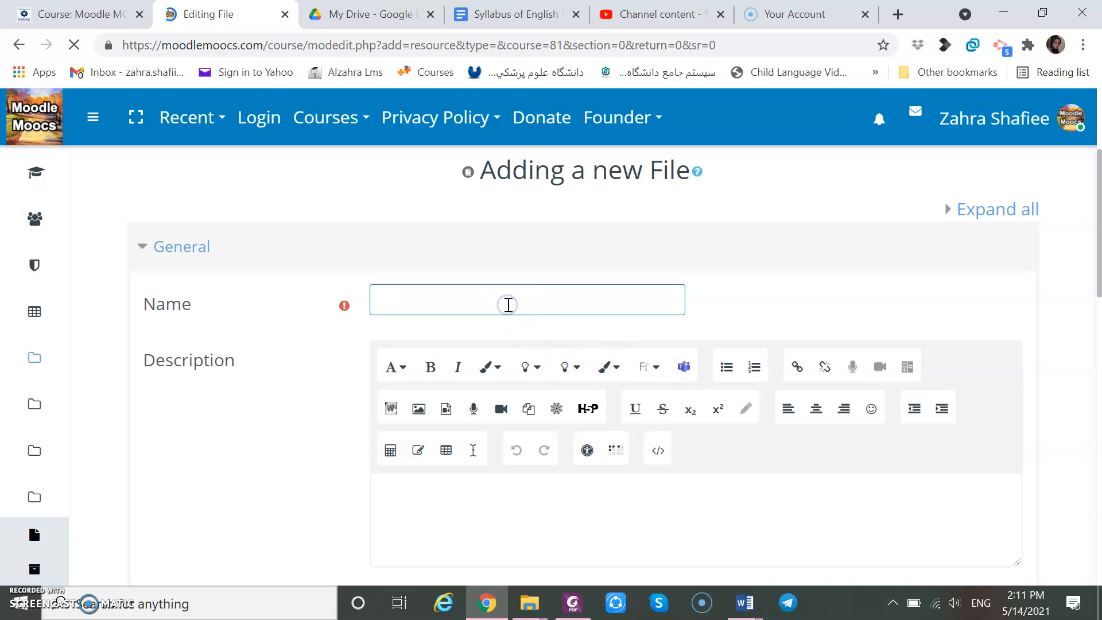
text(Rubric)
Upload Rubric.pdf from the WEEK 2 folder as the resource's file.
click(1080, 406)
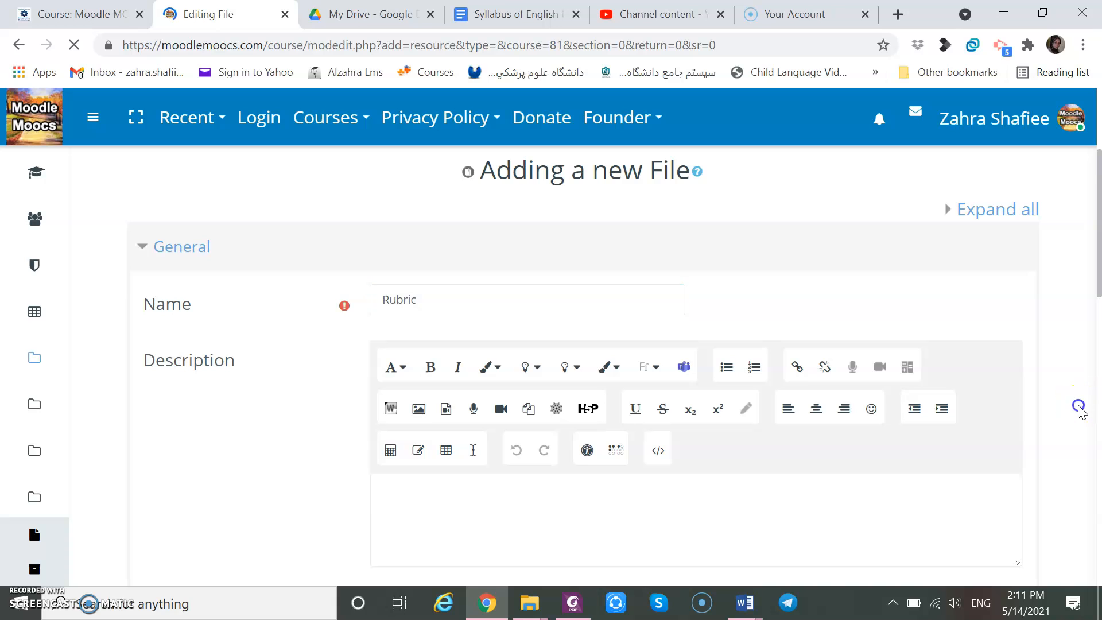
scroll(1081, 412, down, 3)
scroll(1081, 412, down, 2)
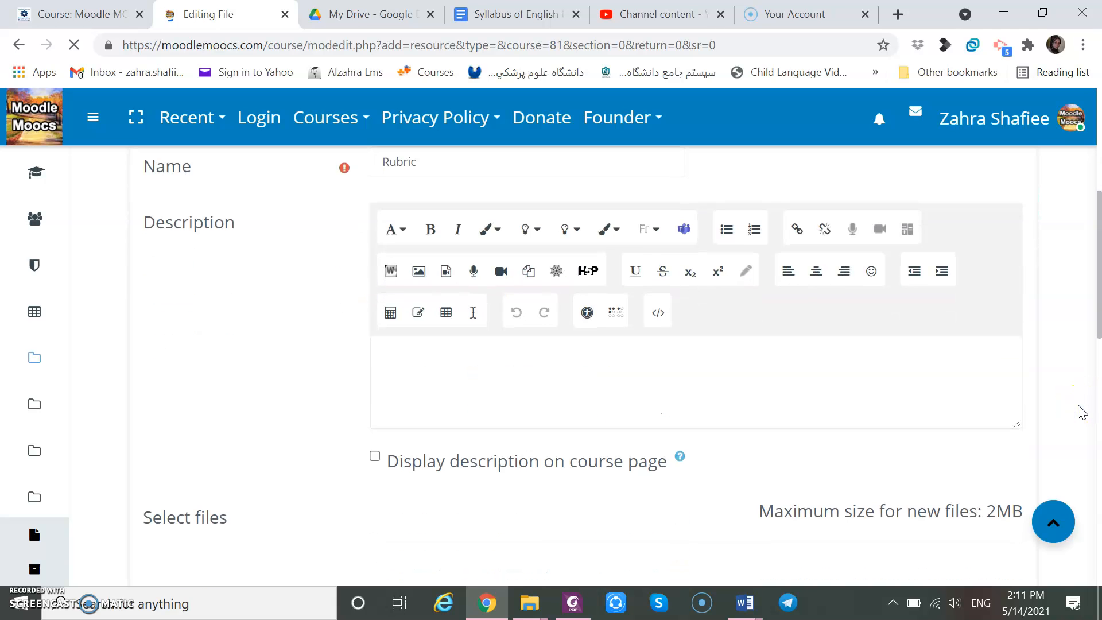
scroll(1082, 412, down, 3)
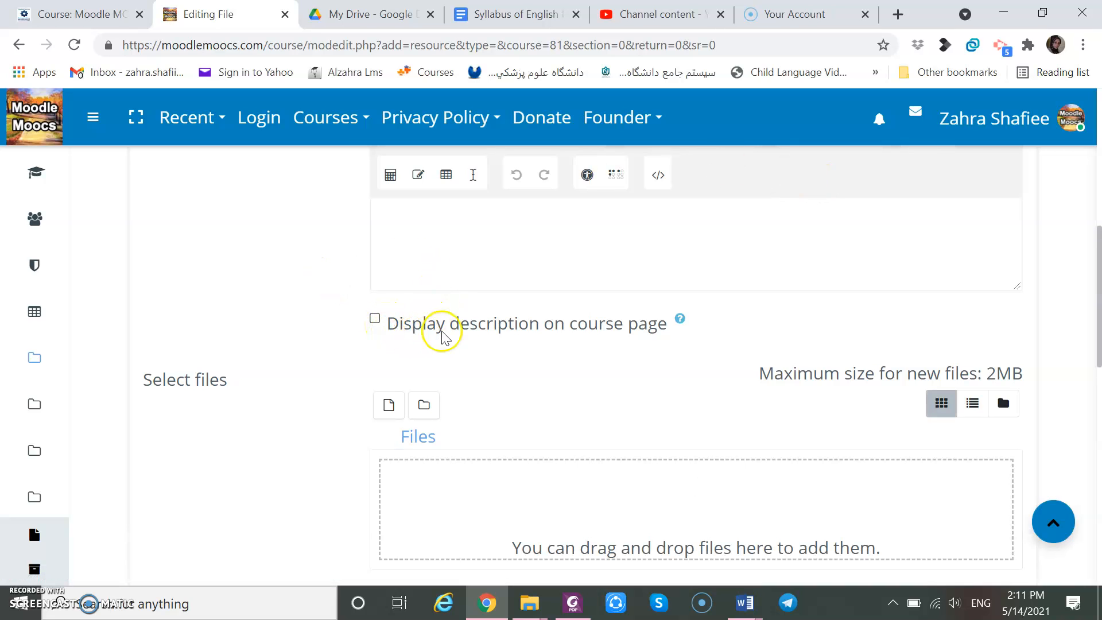
scroll(281, 328, down, 1)
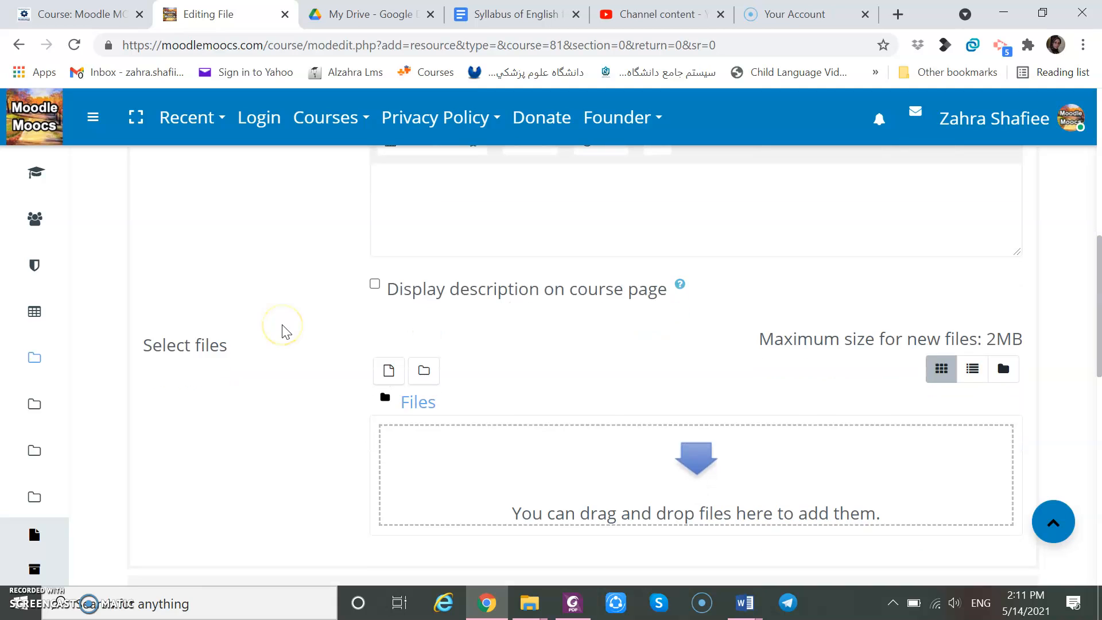
scroll(285, 332, down, 2)
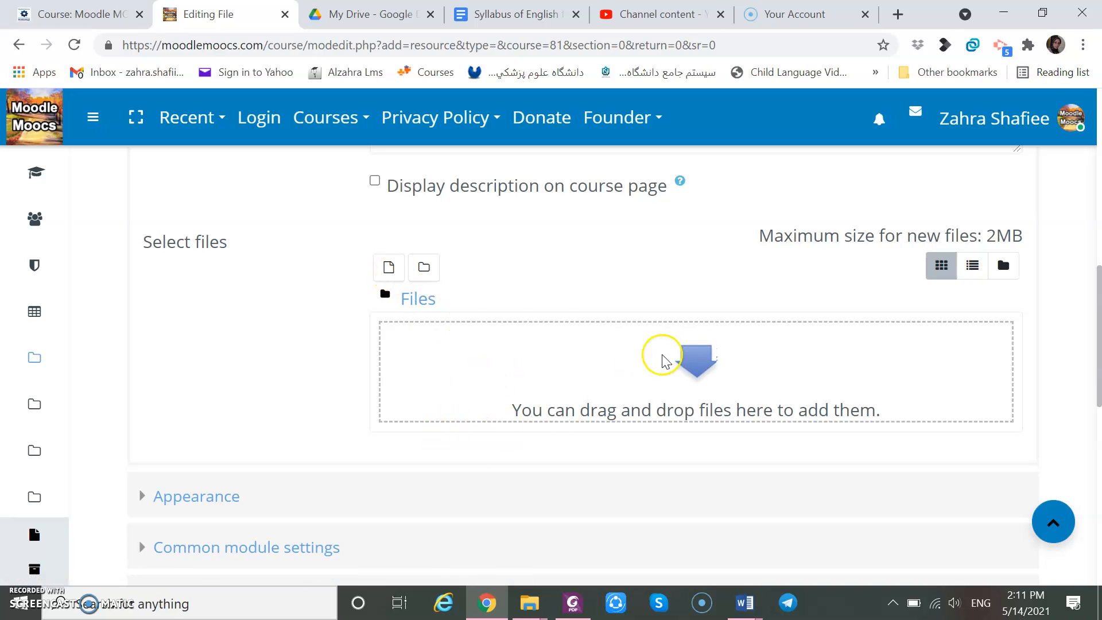
click(392, 282)
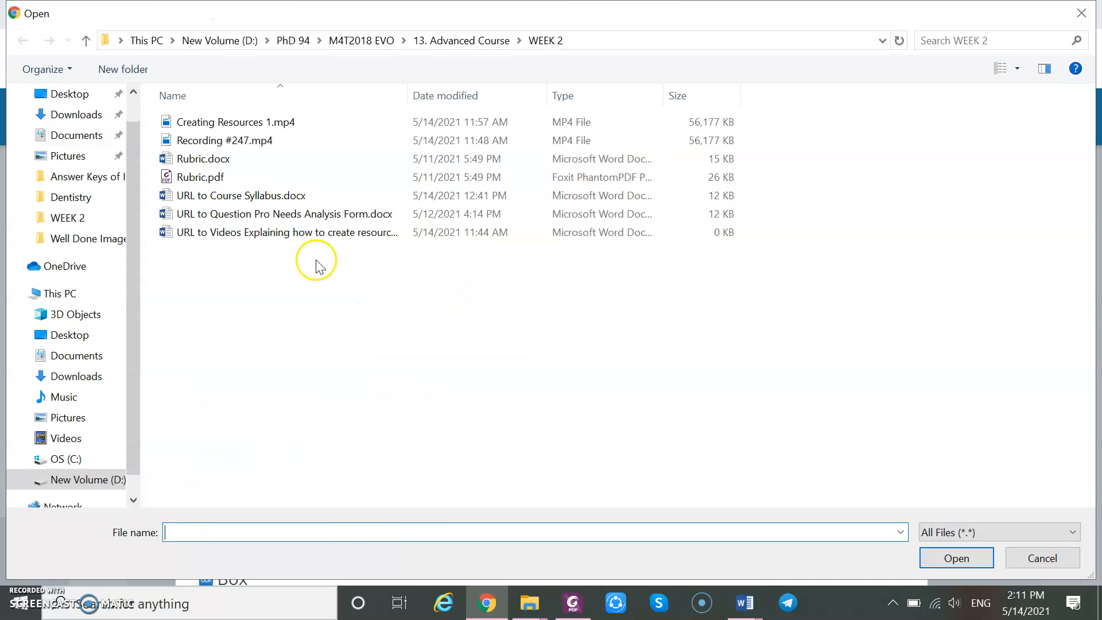
click(201, 178)
click(201, 178)
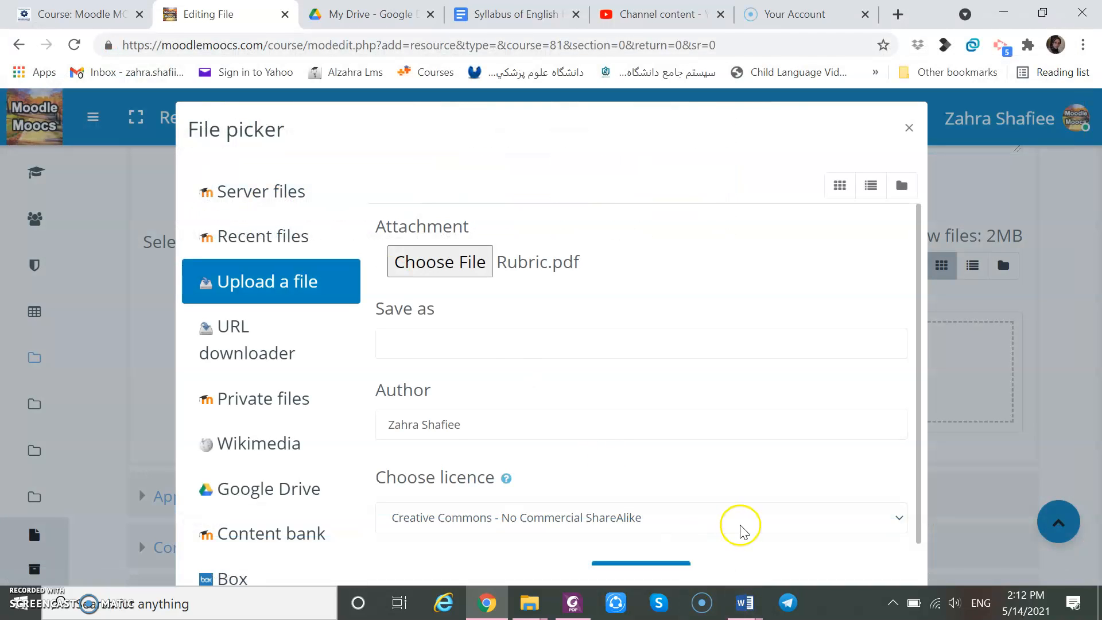
scroll(772, 537, down, 1)
click(655, 552)
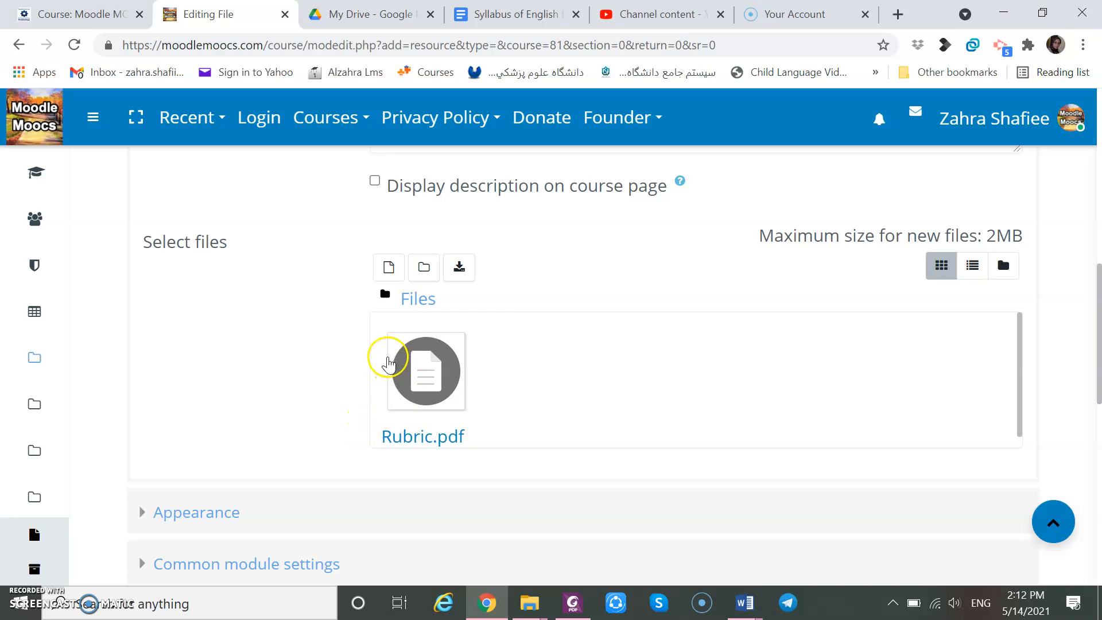
Save the Rubric file resource and return to the course.
scroll(241, 391, down, 1)
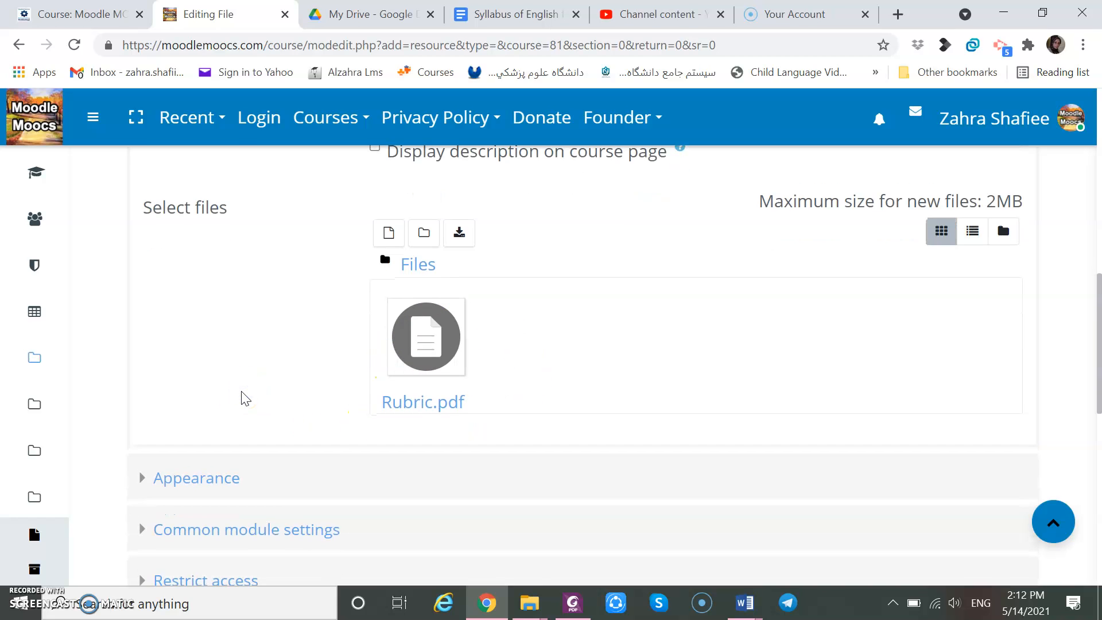
scroll(242, 396, down, 2)
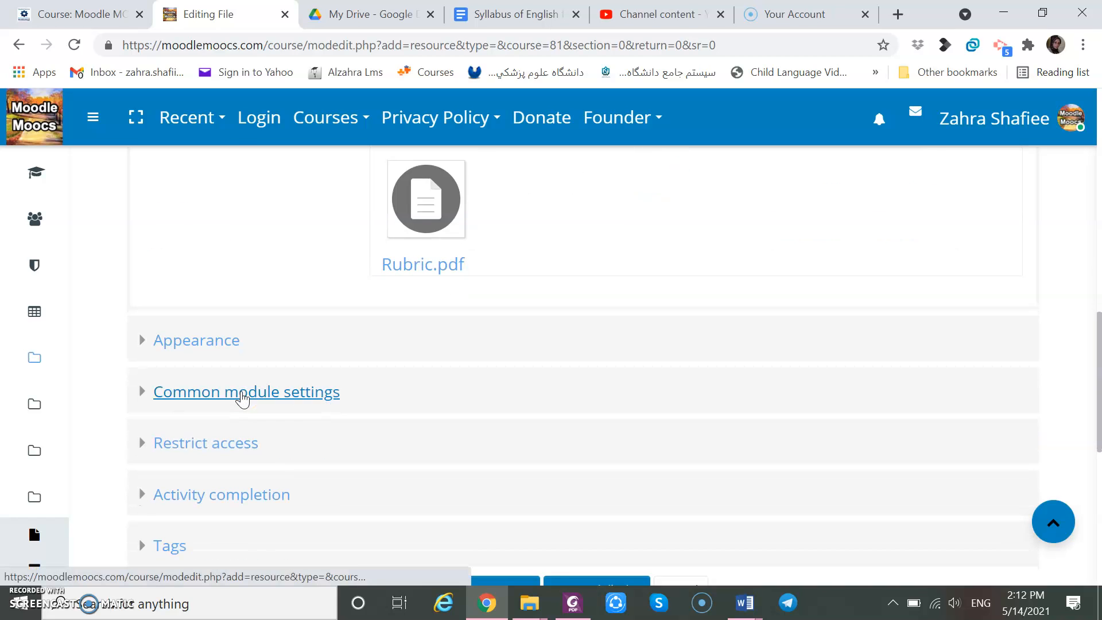
scroll(242, 398, up, 3)
scroll(242, 398, up, 1)
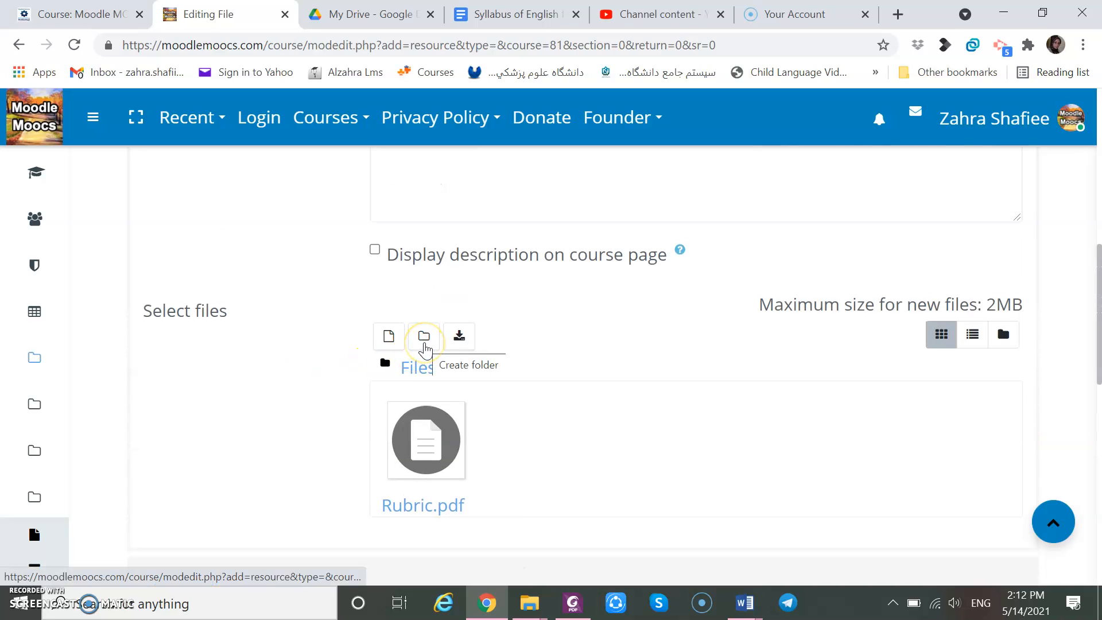
scroll(205, 383, down, 4)
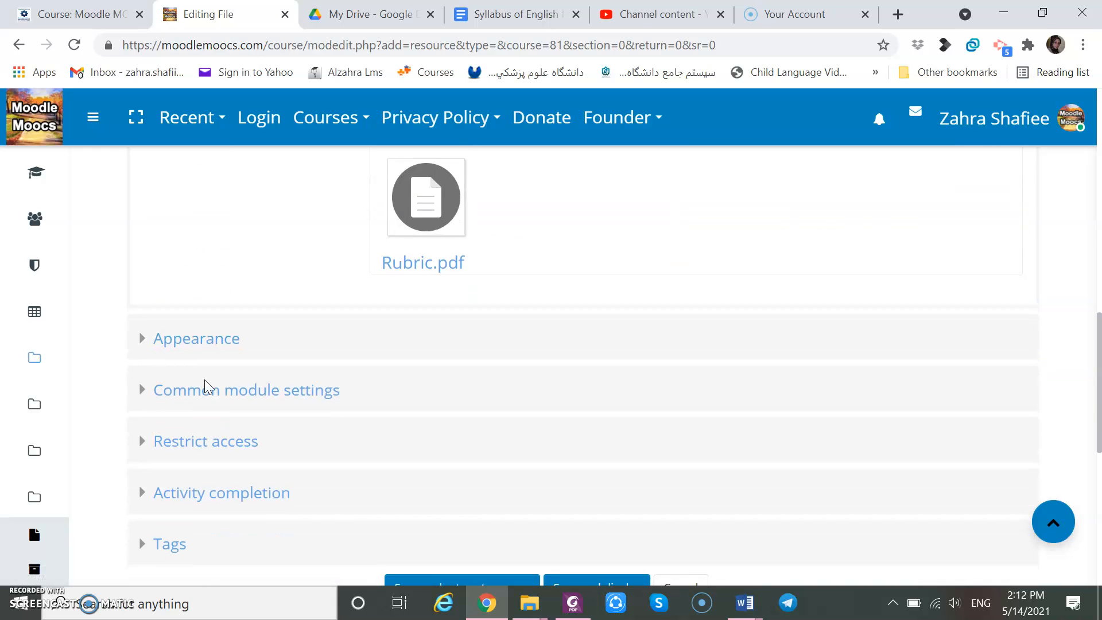
scroll(204, 380, down, 2)
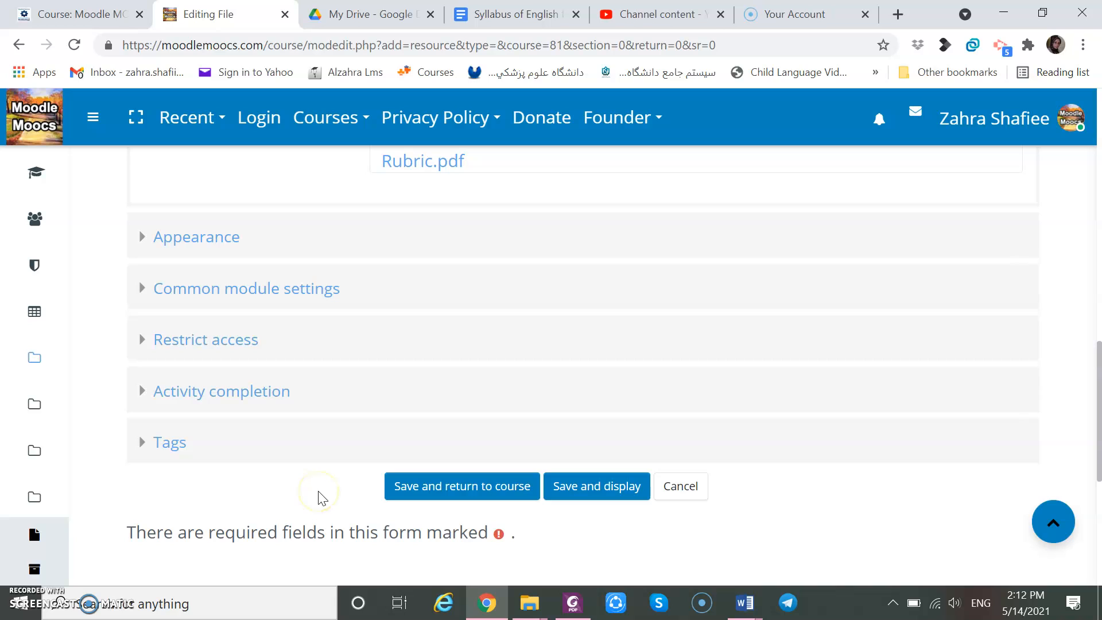
click(417, 494)
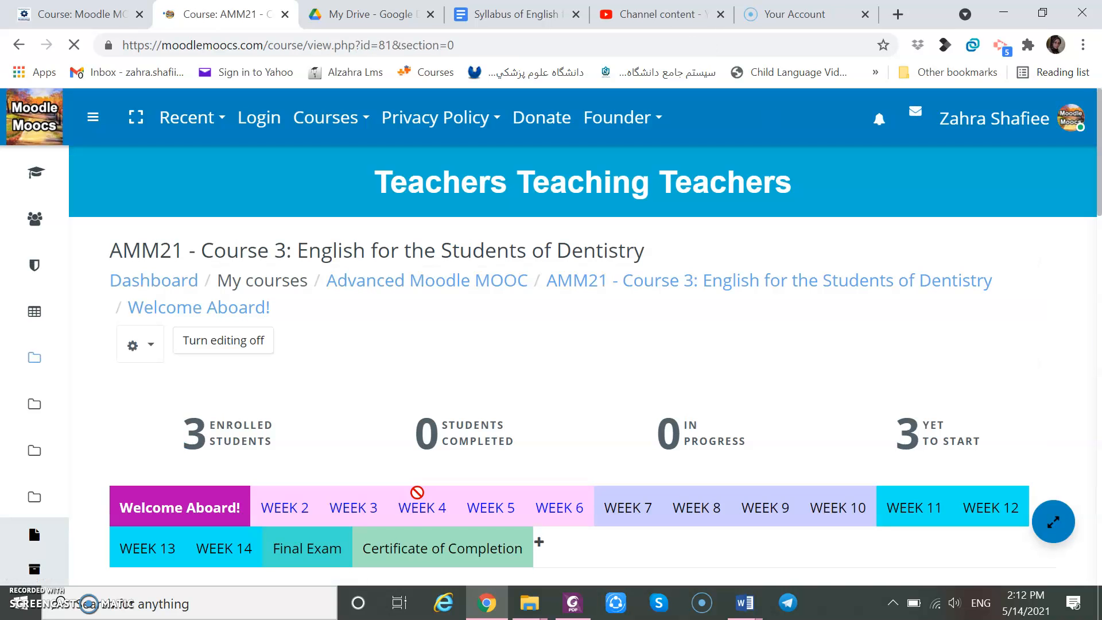
Open the new Rubric resource to review the PDF.
scroll(418, 492, down, 8)
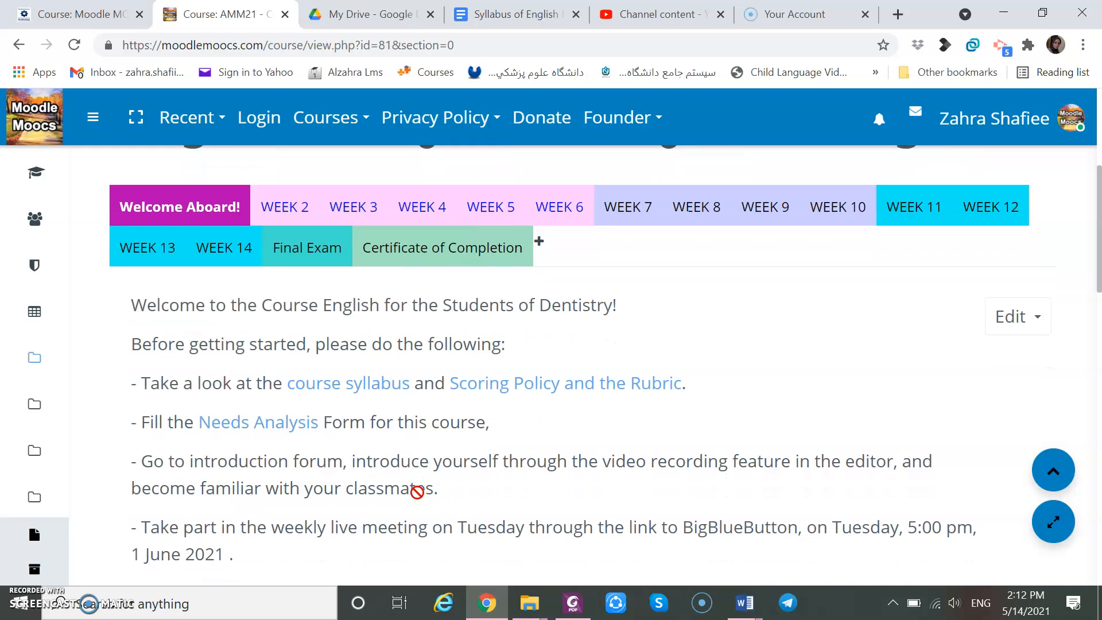
scroll(417, 493, down, 10)
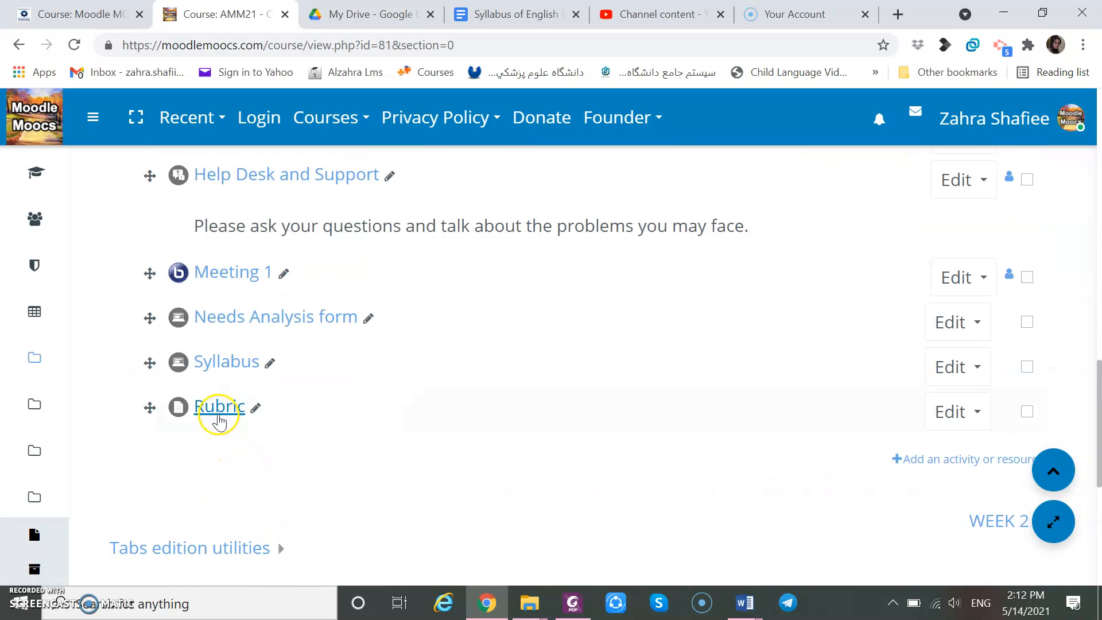
click(217, 411)
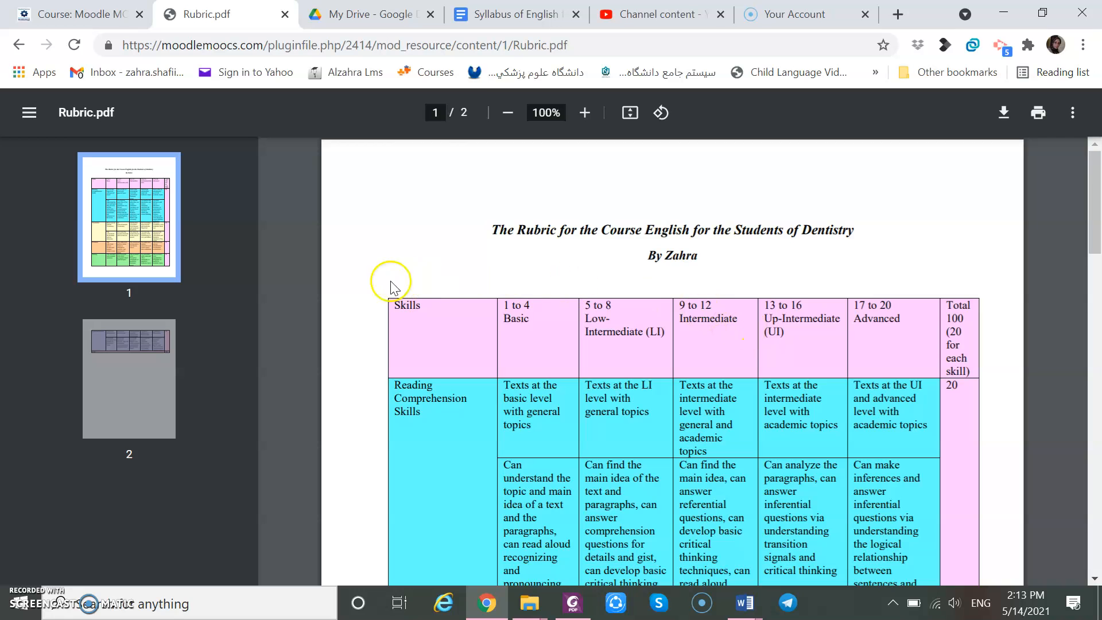
scroll(370, 278, down, 3)
scroll(370, 278, down, 8)
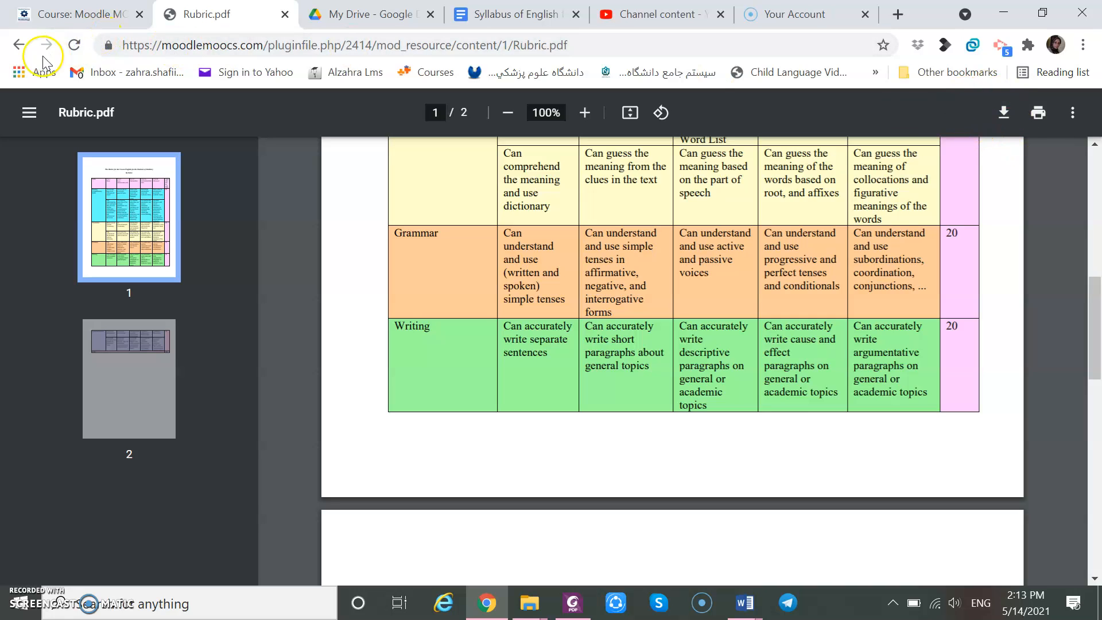
Return to the course and open the Reading Comprehension Techniques book in WEEK 2 to examine it.
click(18, 49)
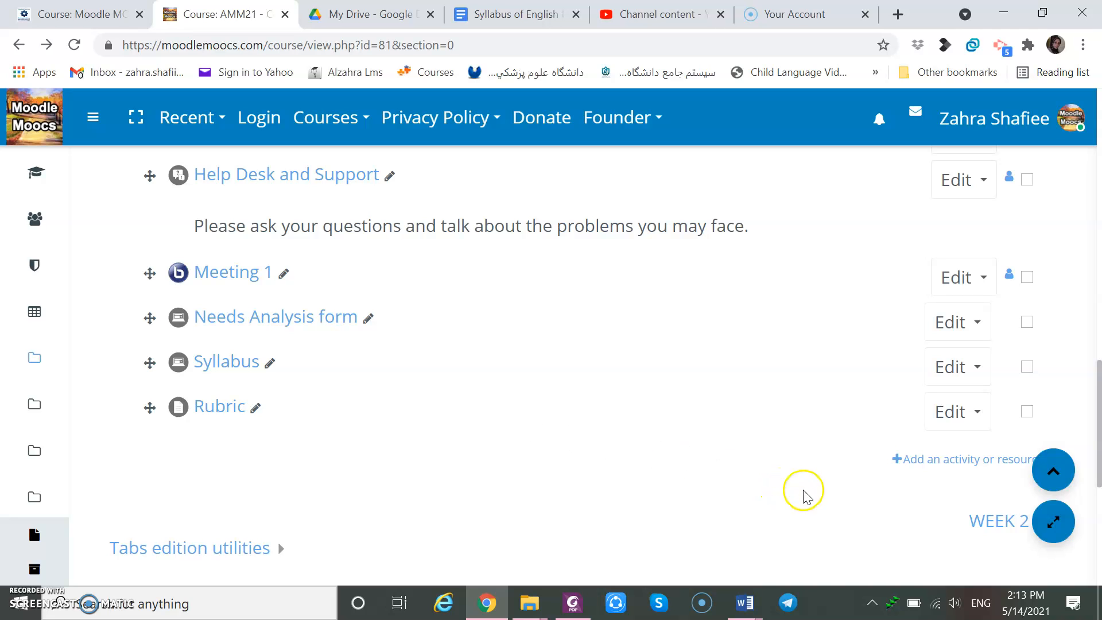
scroll(806, 488, up, 8)
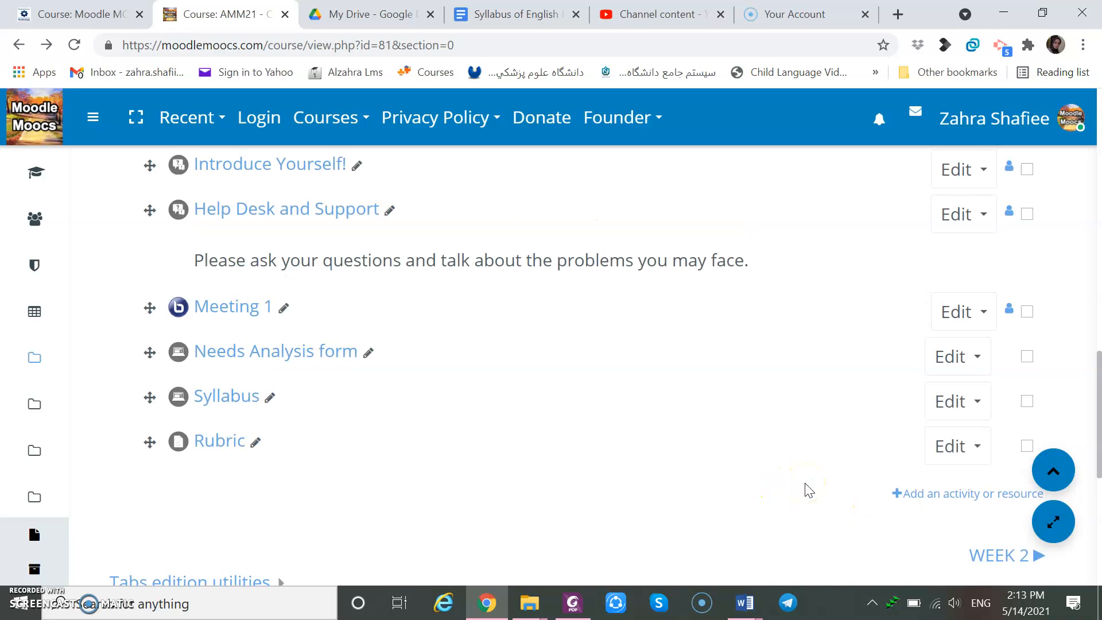
scroll(810, 490, up, 10)
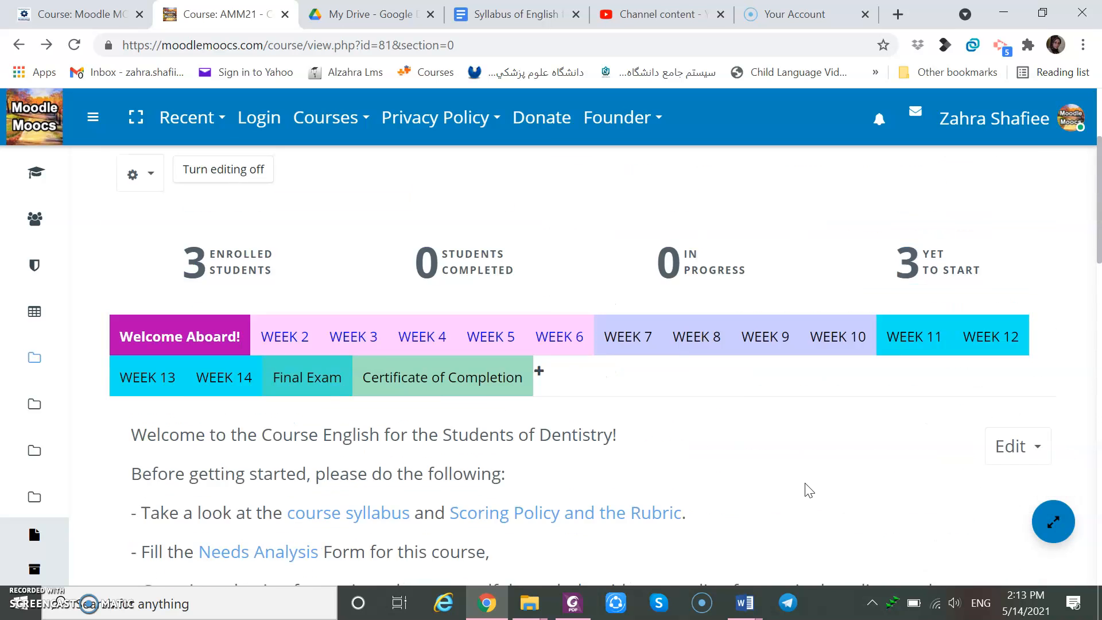
scroll(810, 490, down, 2)
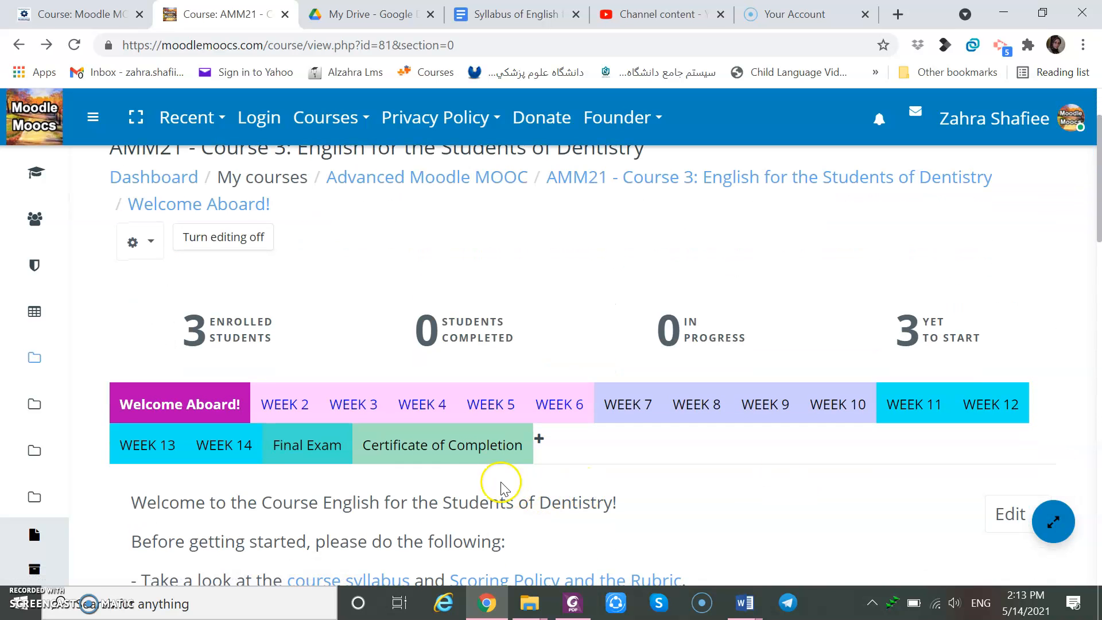
click(297, 405)
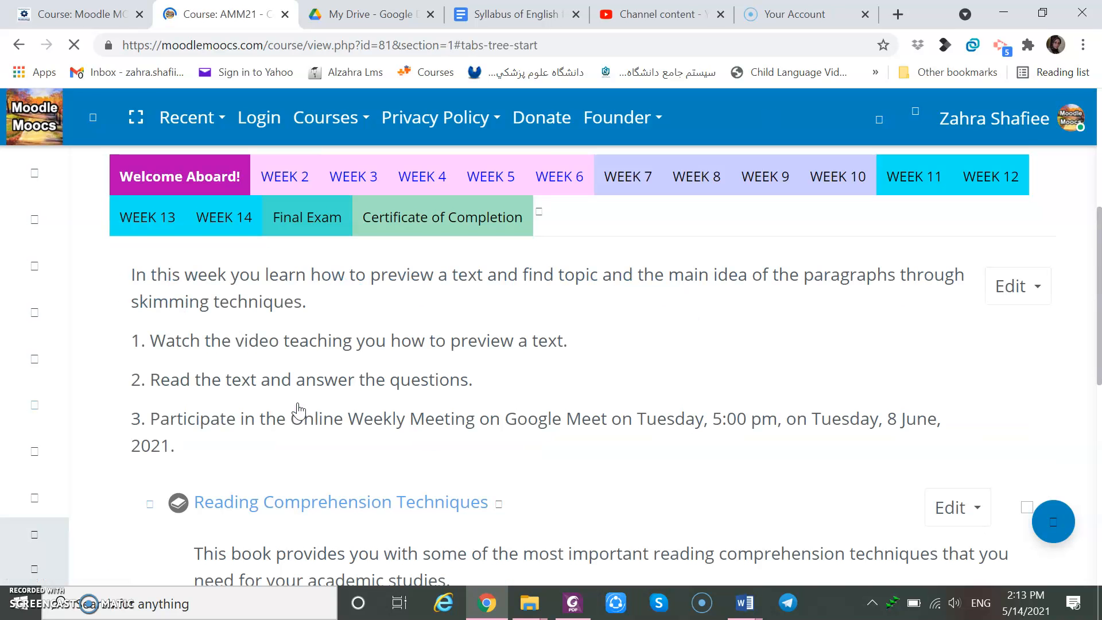
scroll(298, 411, down, 2)
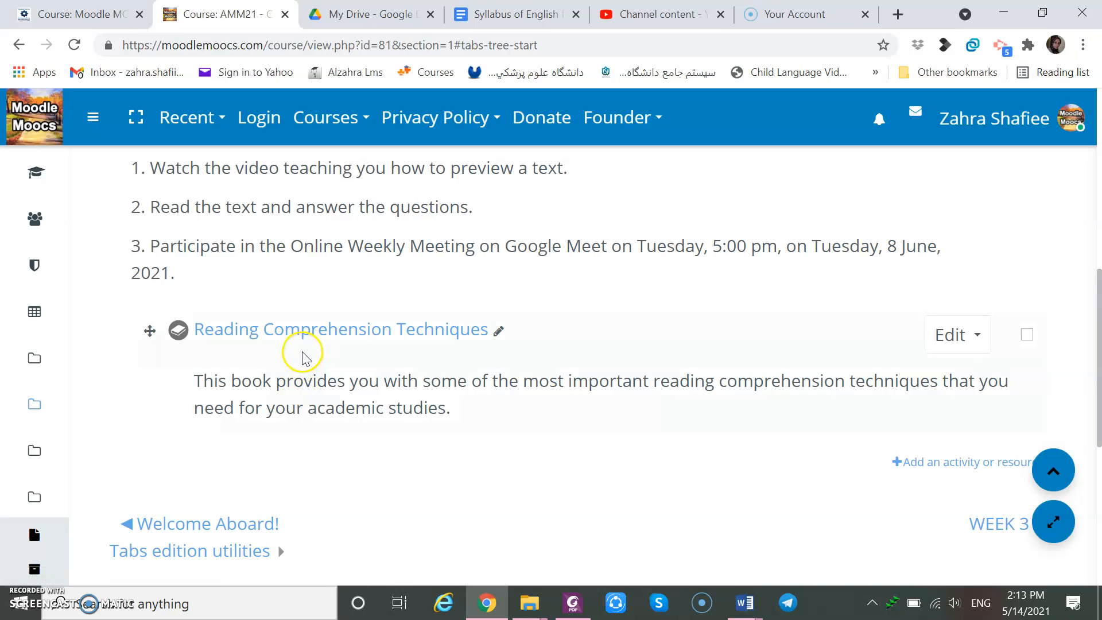
click(353, 339)
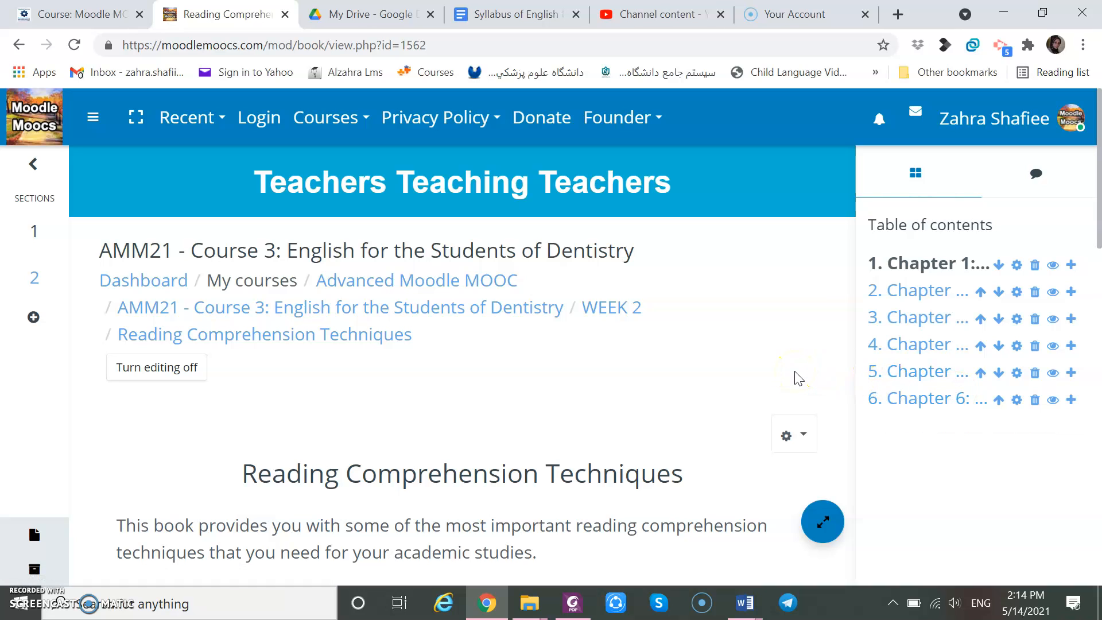
click(14, 45)
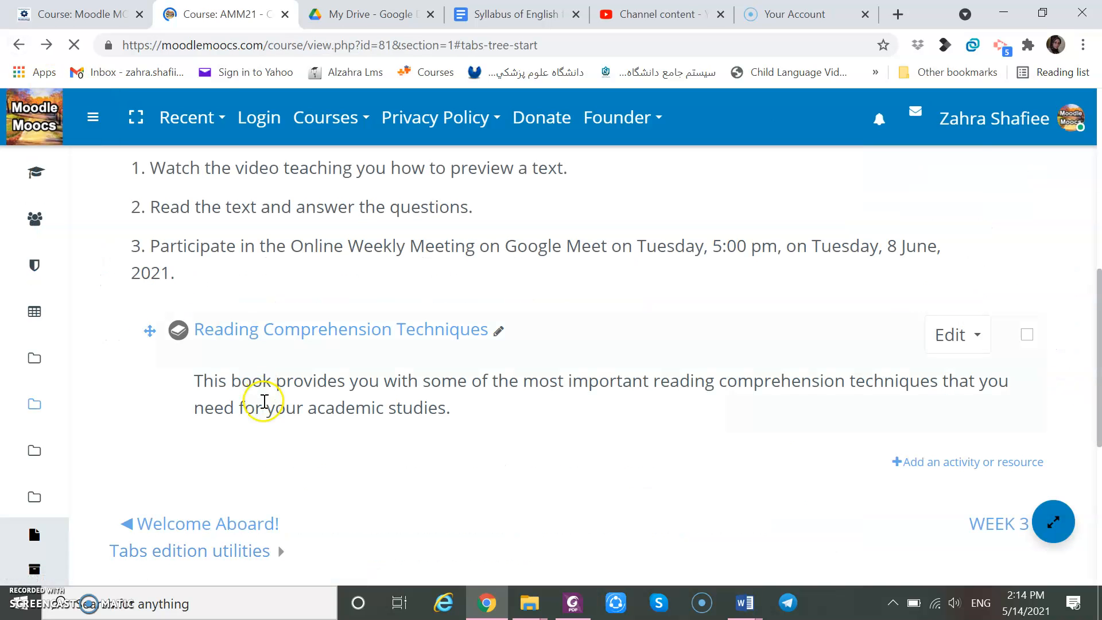
Start adding a Book resource to the Welcome Aboard section.
scroll(169, 223, up, 5)
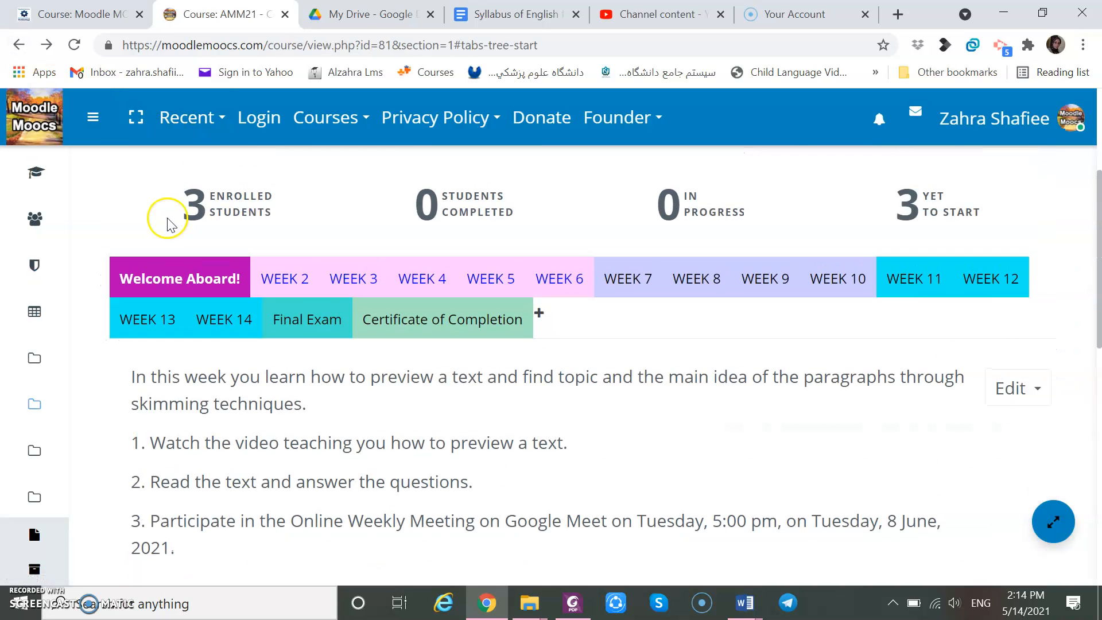
click(208, 281)
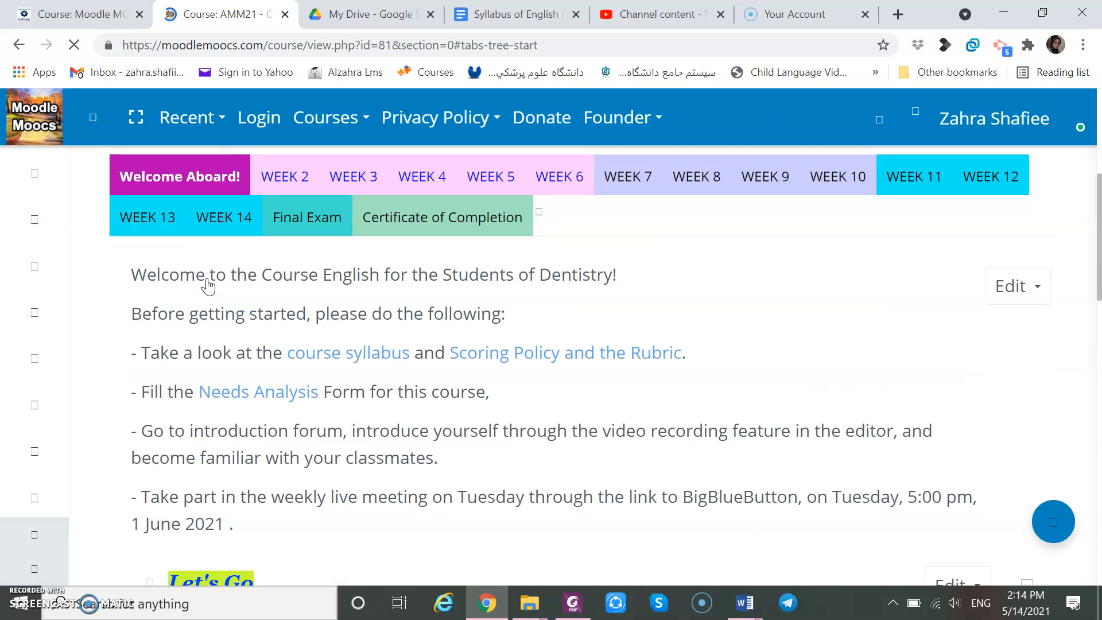
scroll(208, 284, down, 15)
scroll(208, 285, up, 4)
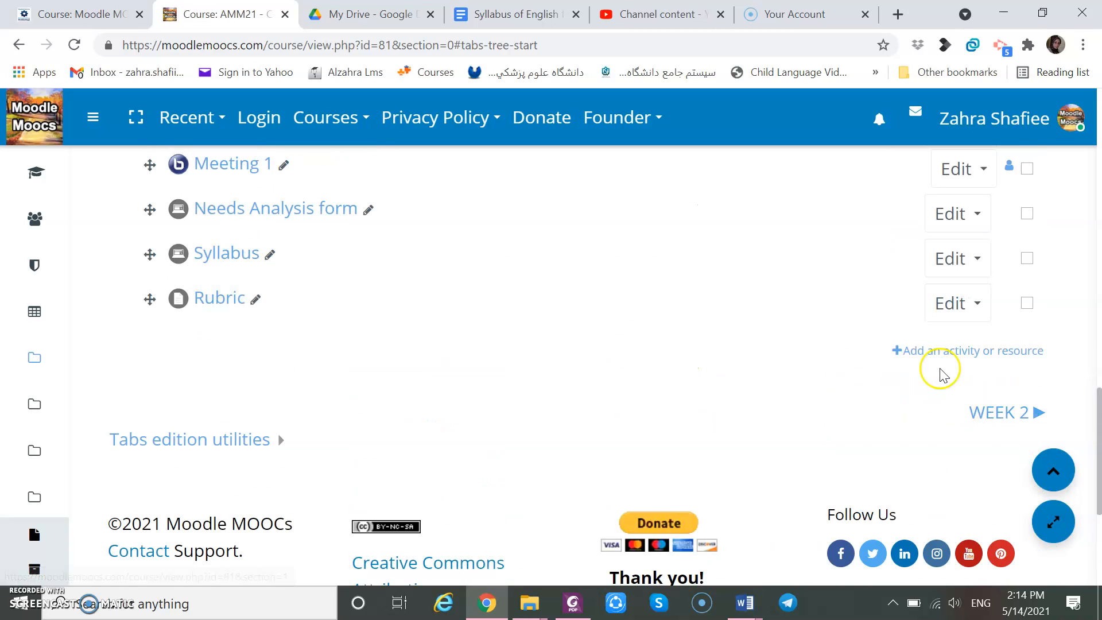
click(937, 353)
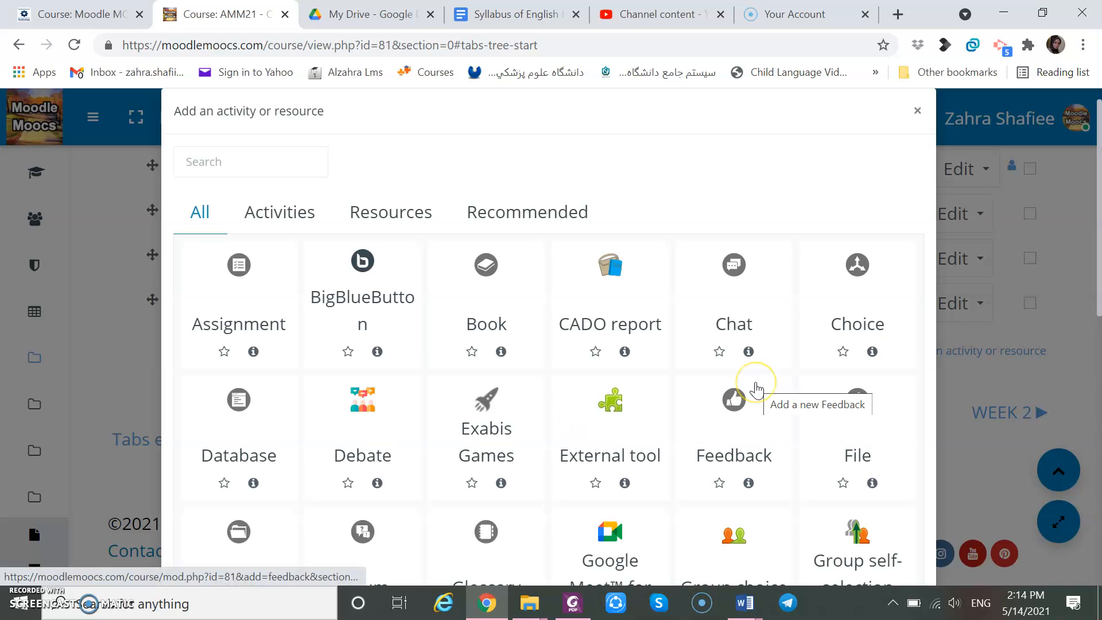
click(372, 214)
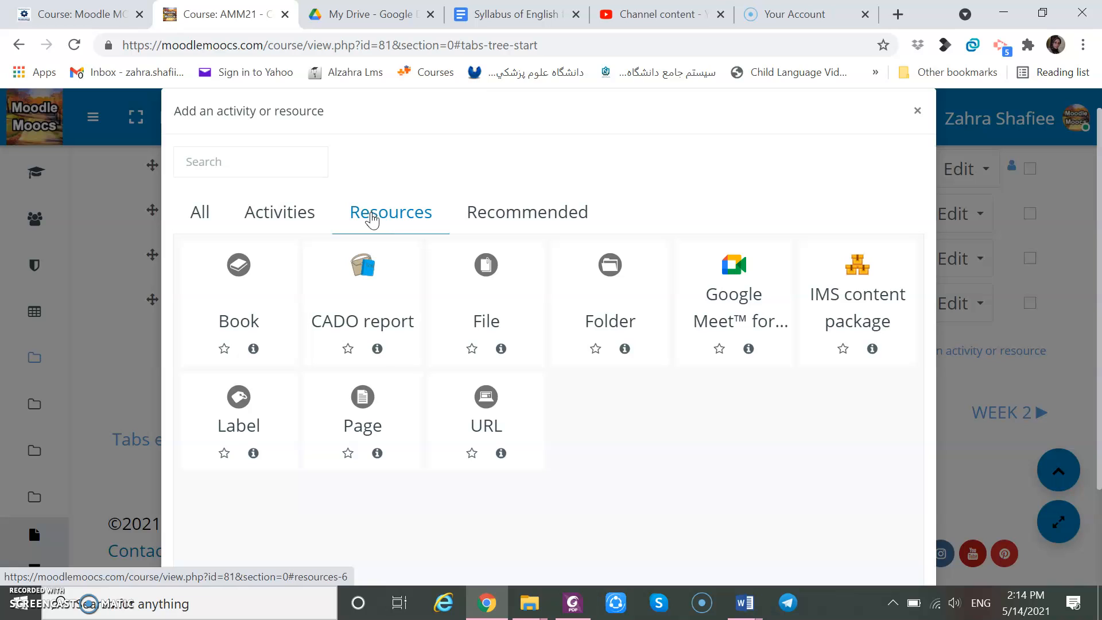
click(230, 329)
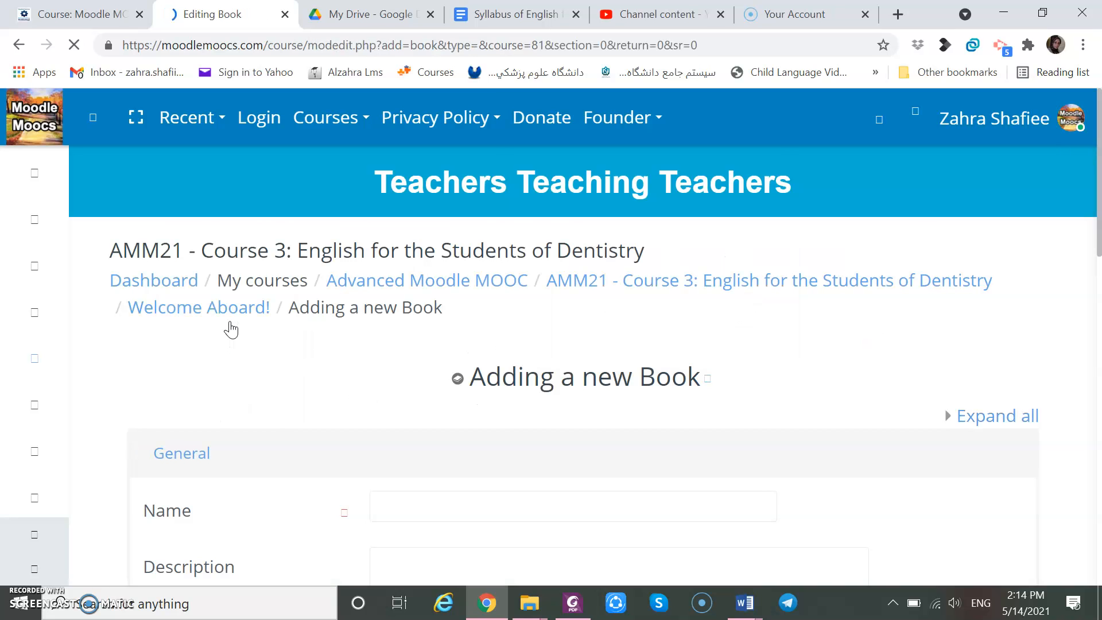
Name the book Essay Writing and give it the description Essay Writing.
scroll(230, 328, down, 4)
click(473, 261)
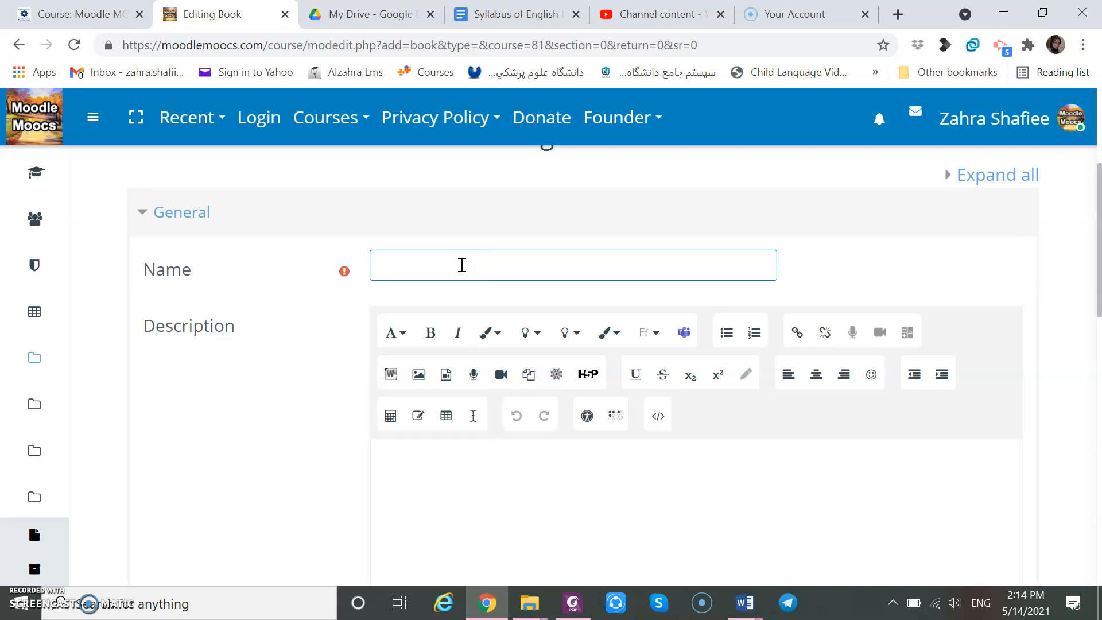
text(Essay Writing)
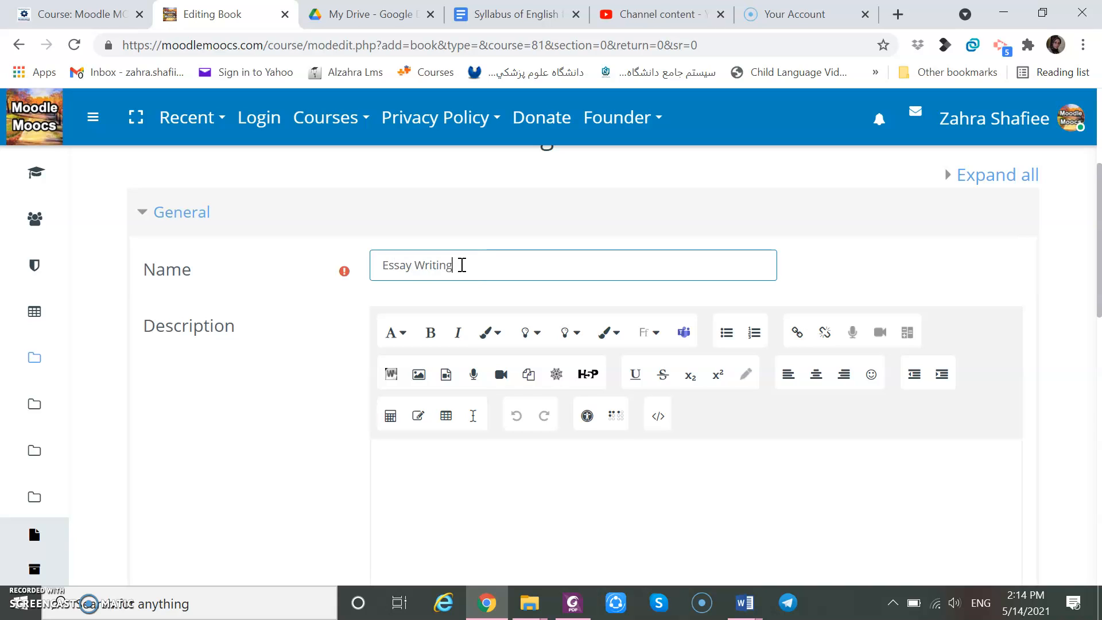
click(428, 458)
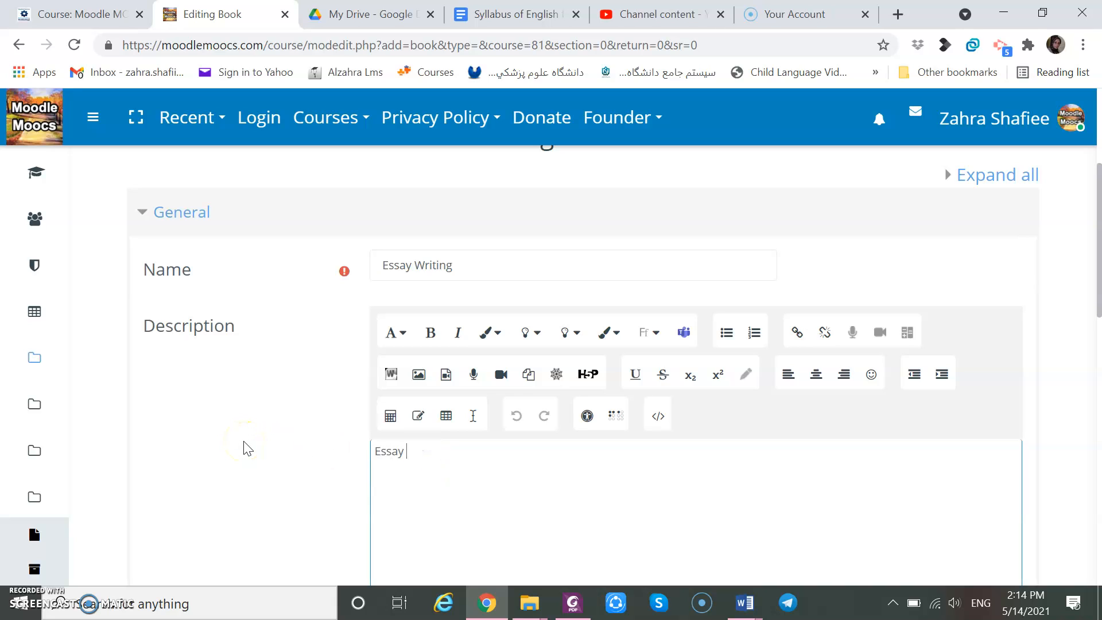
click(217, 474)
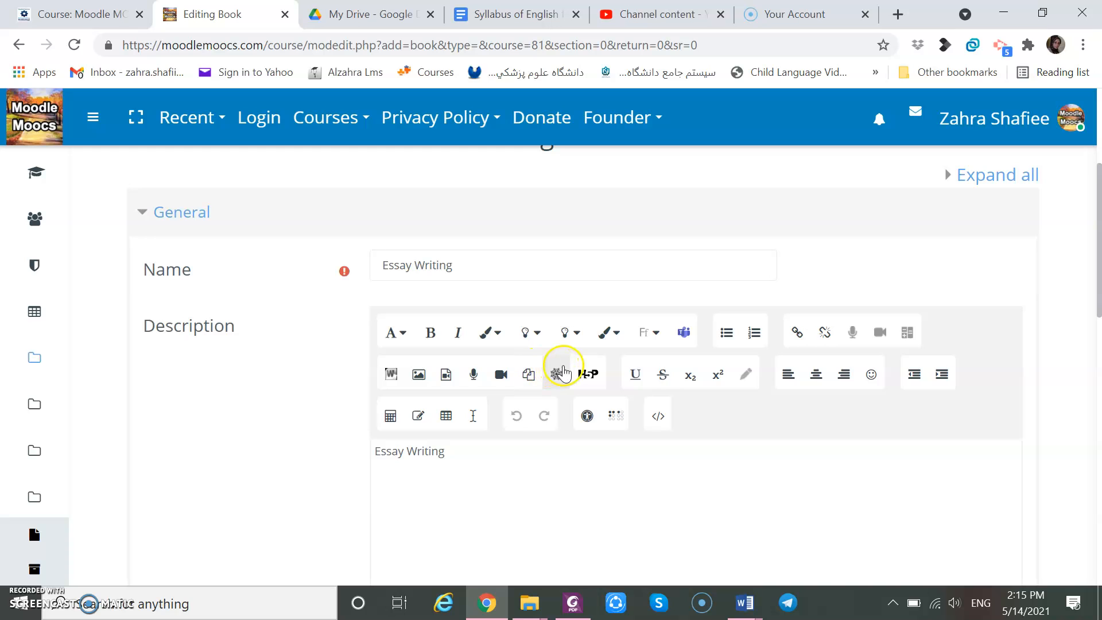
Add an access restriction requiring completion of the Needs Analysis form activity.
scroll(231, 462, down, 1)
scroll(230, 462, down, 5)
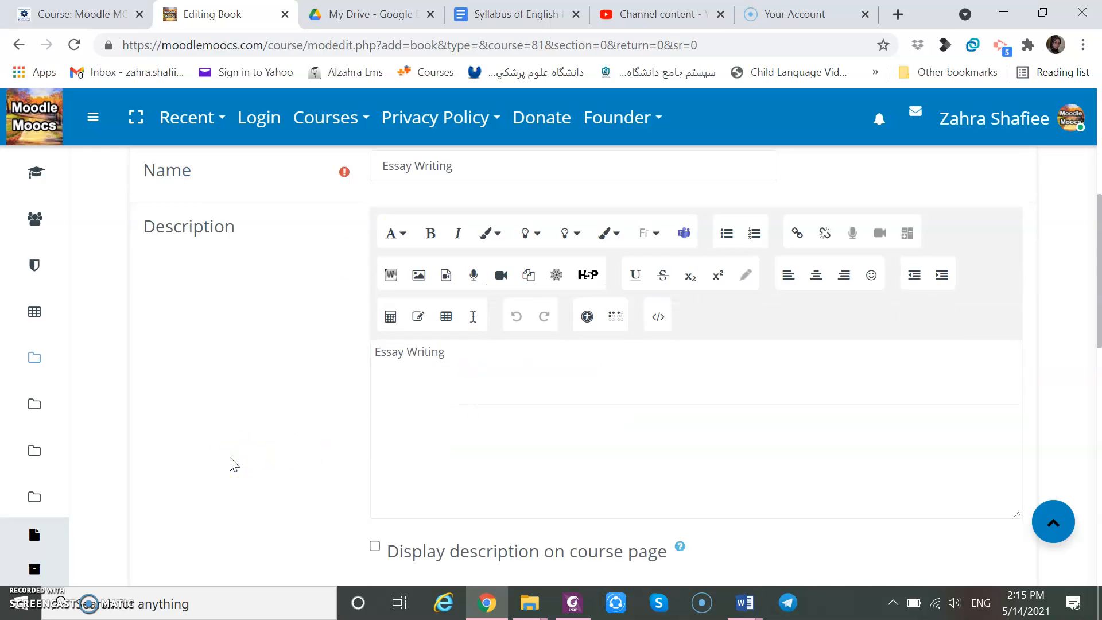
scroll(229, 457, down, 2)
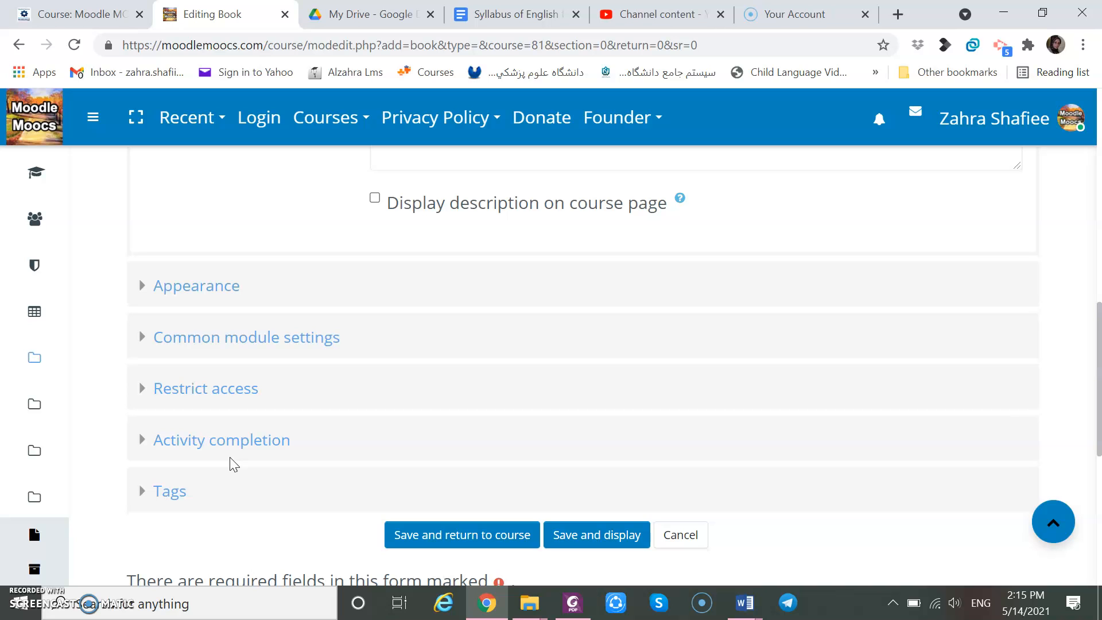
click(202, 390)
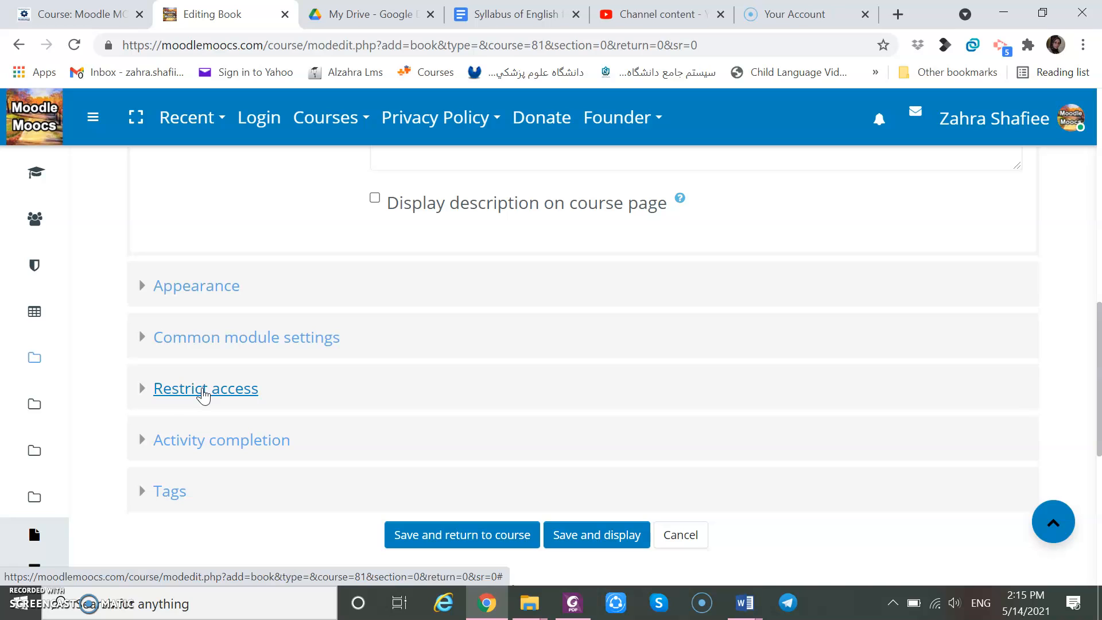
click(202, 391)
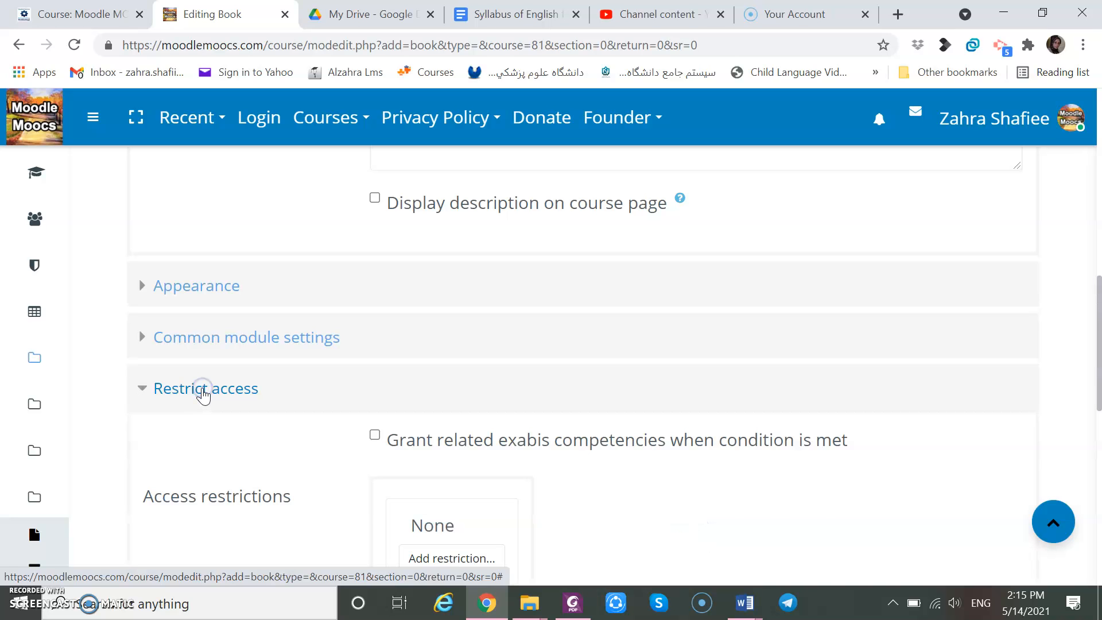
scroll(202, 394, down, 4)
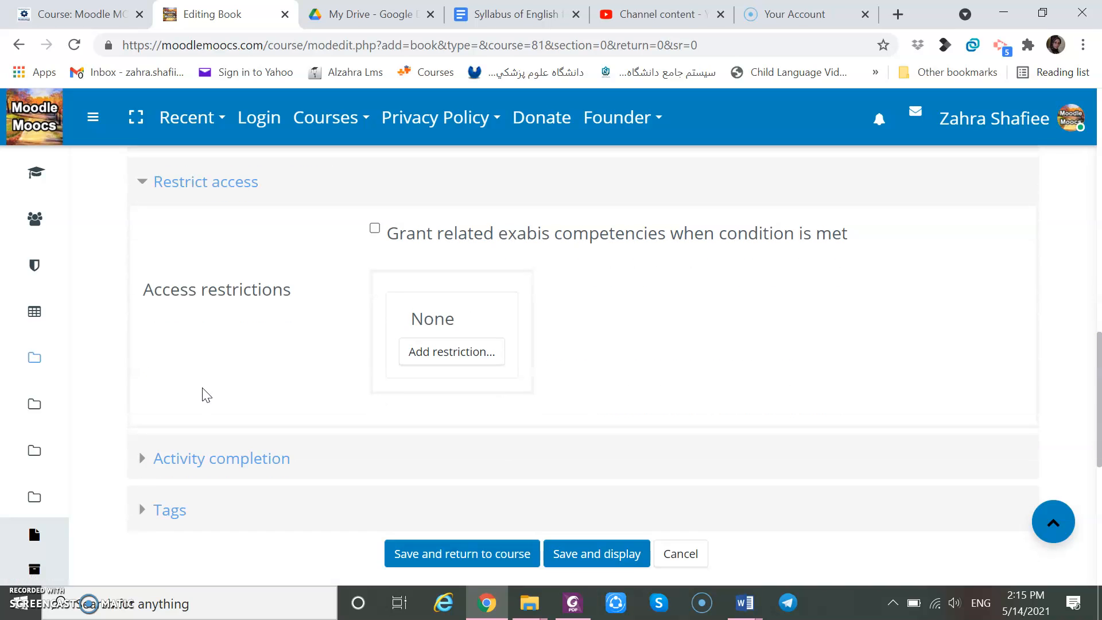
click(420, 353)
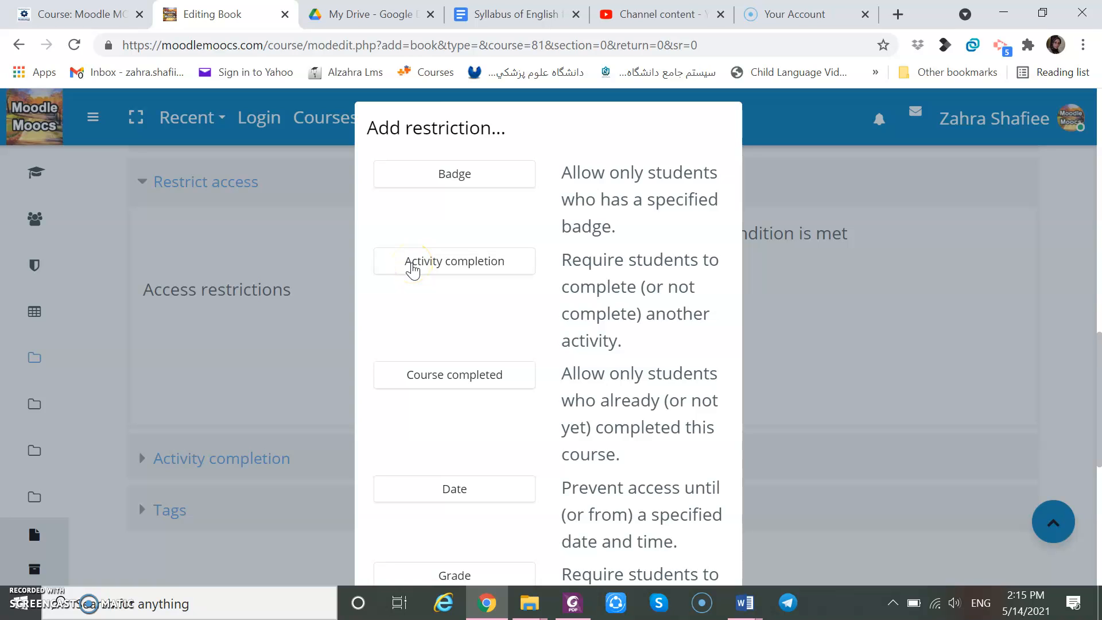
scroll(413, 270, down, 1)
click(423, 217)
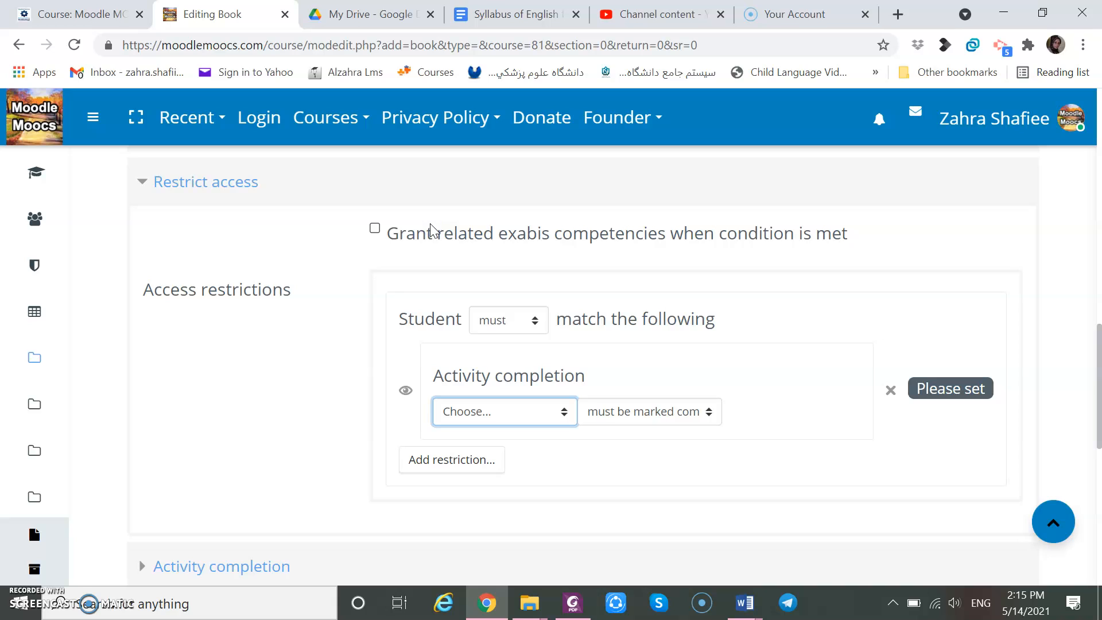
click(564, 414)
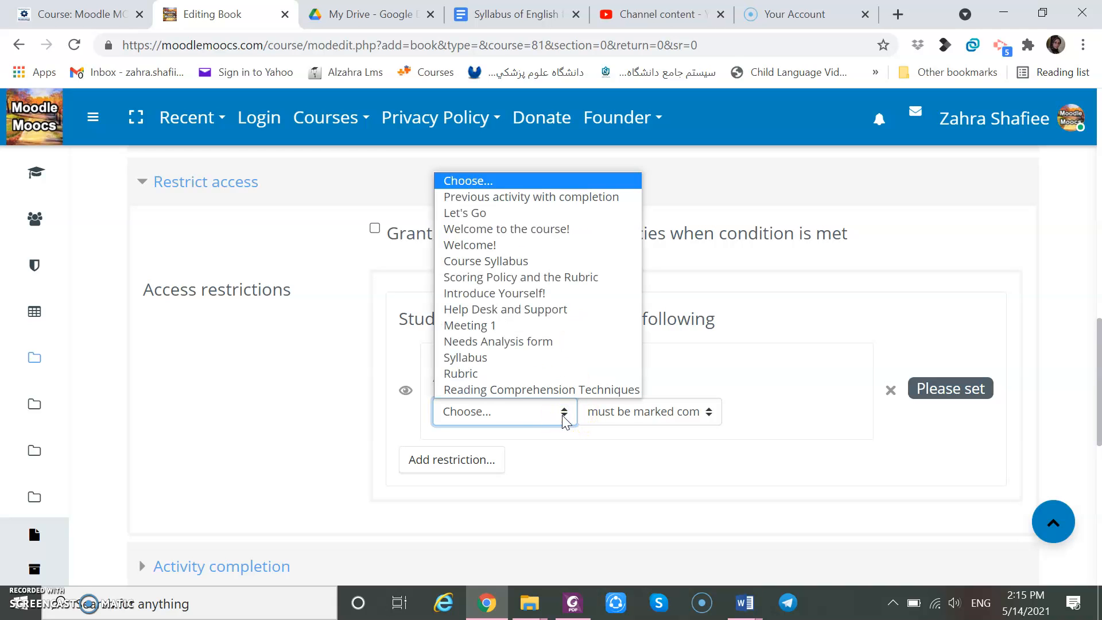
click(544, 343)
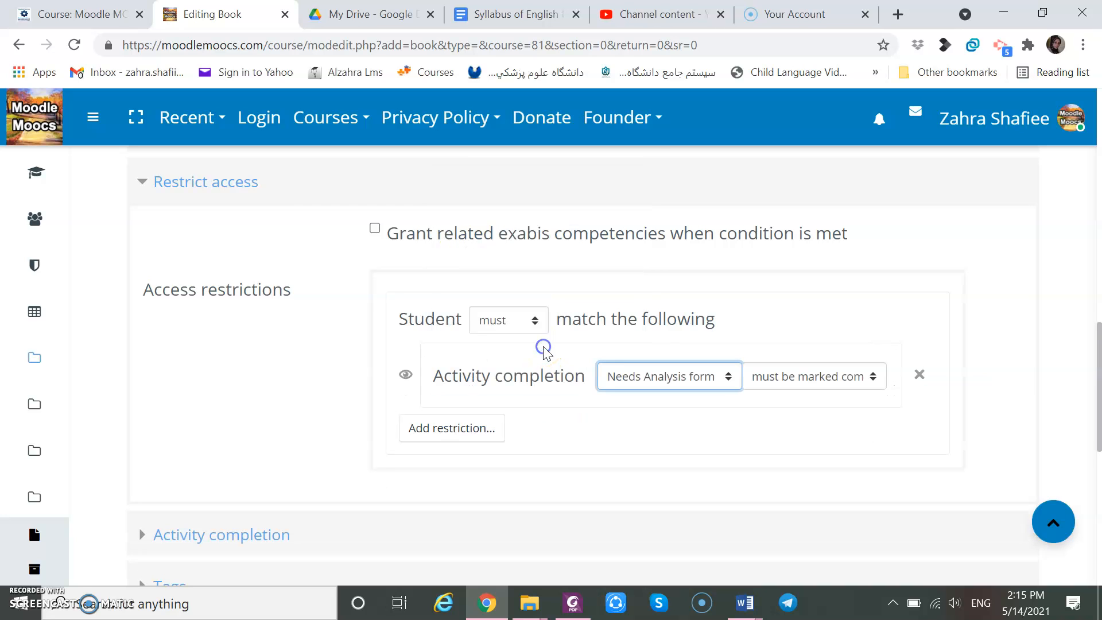
Save the Essay Writing book and return to the course.
click(1080, 450)
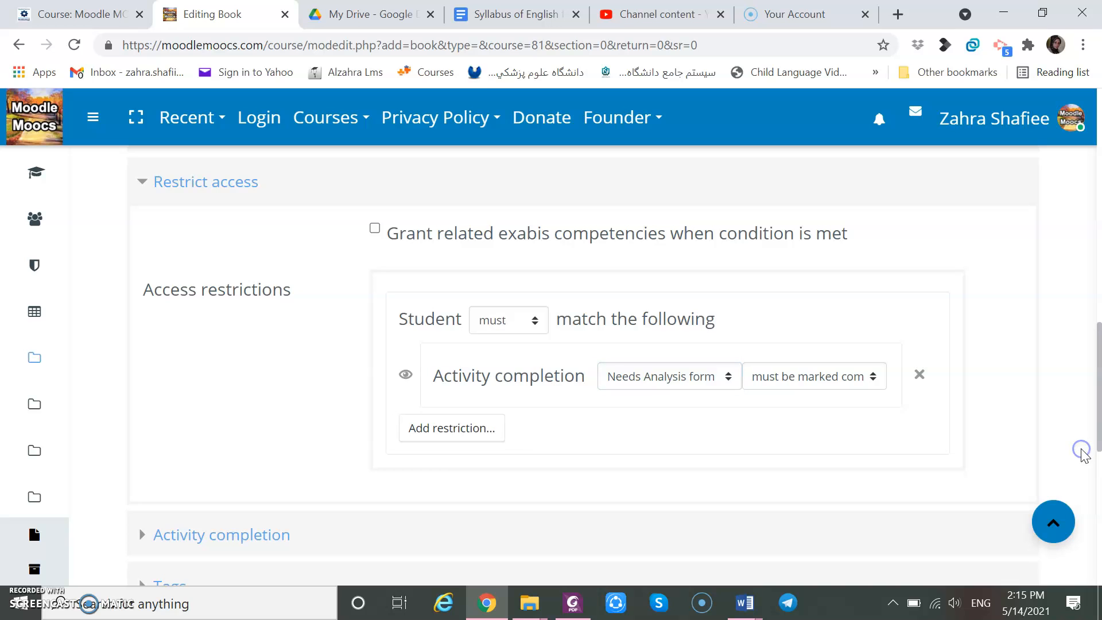
scroll(1083, 452, down, 2)
scroll(1086, 456, down, 2)
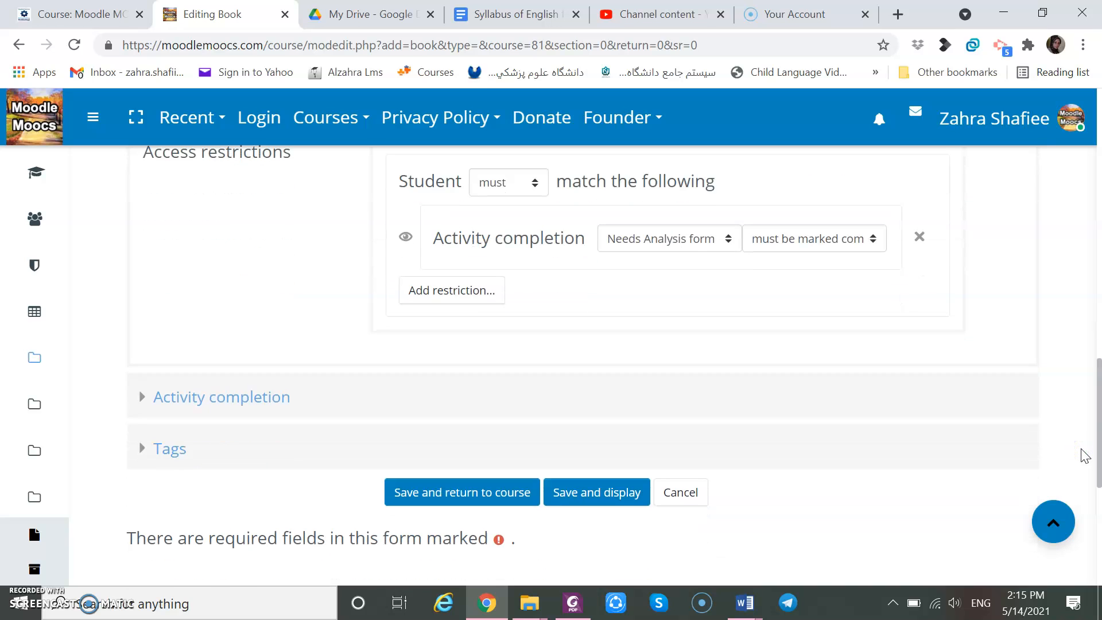
click(462, 494)
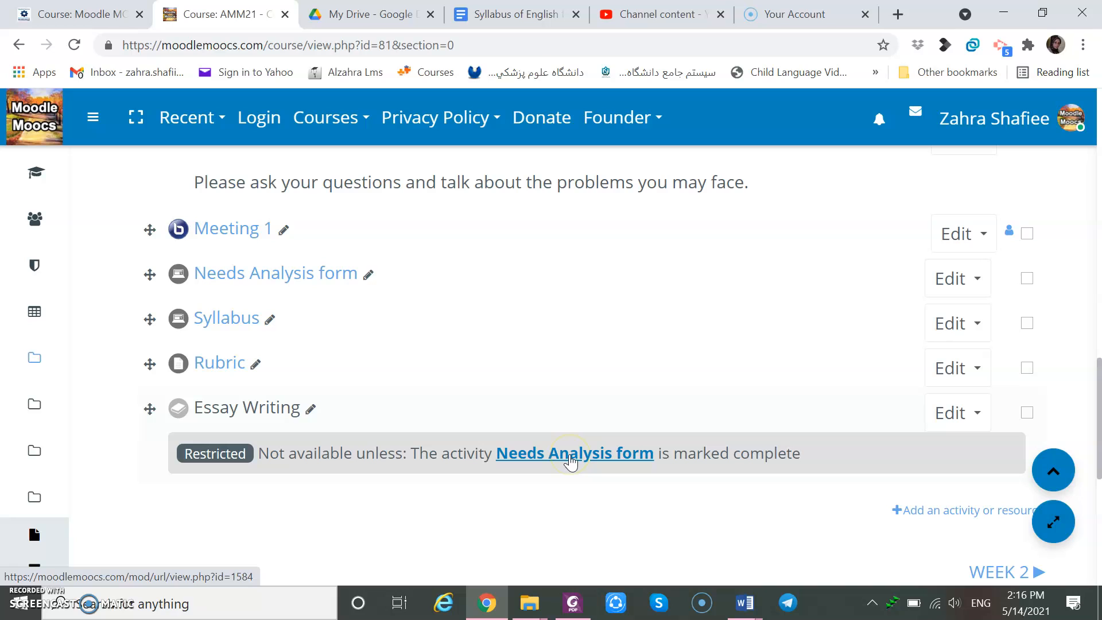
Open the Essay Writing book and title its first chapter Chapter 1: Paragraph Structure.
click(553, 459)
click(257, 415)
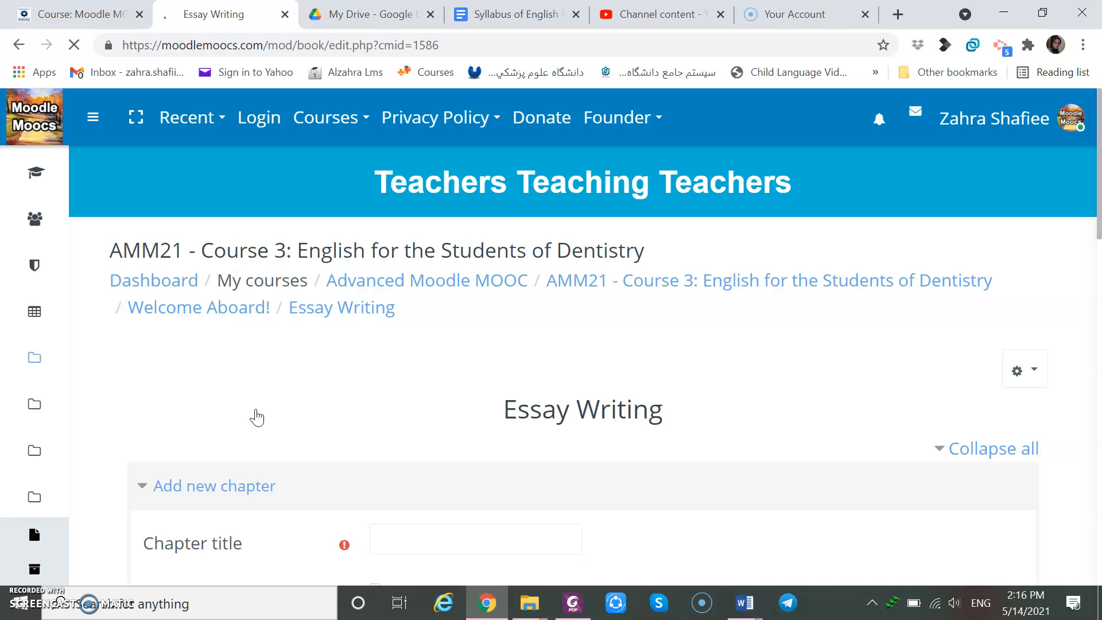
scroll(257, 417, down, 3)
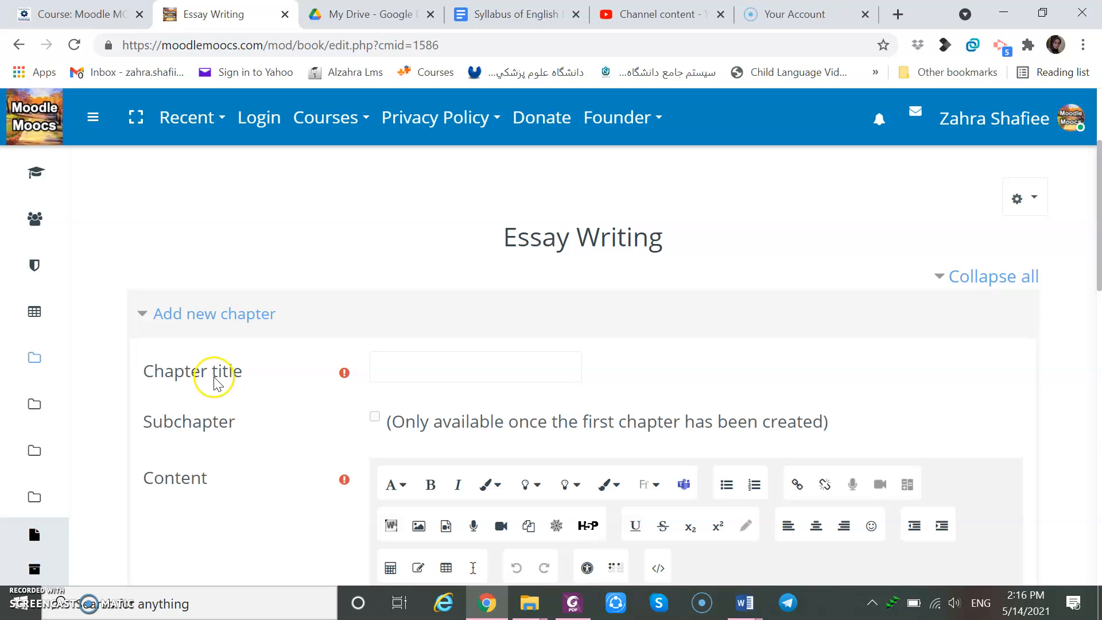
click(387, 367)
text(Chapter 1)
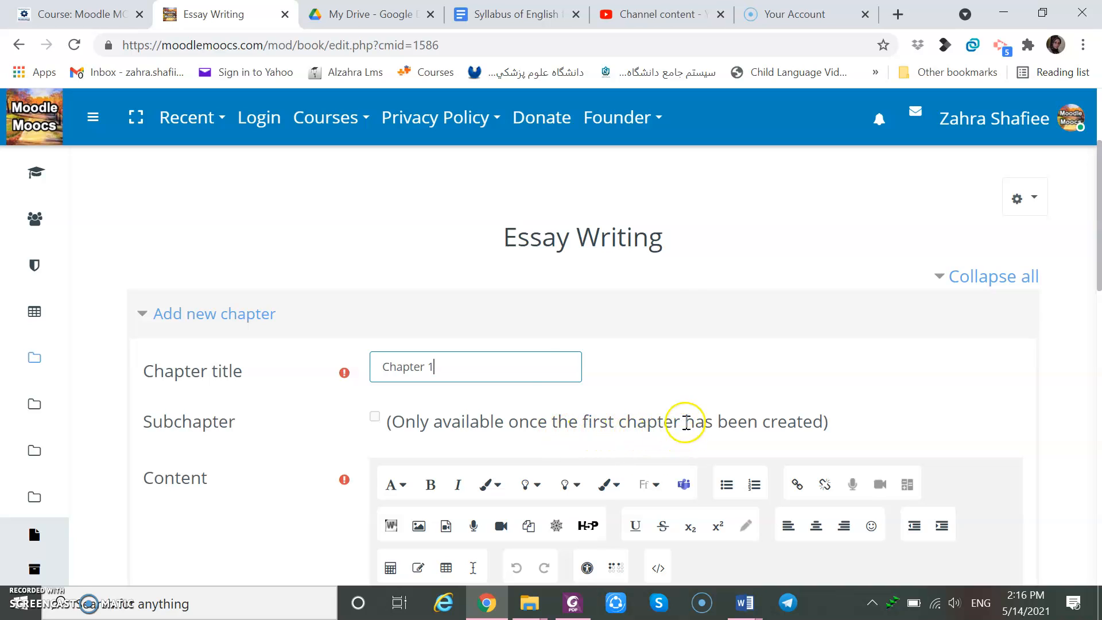
click(542, 367)
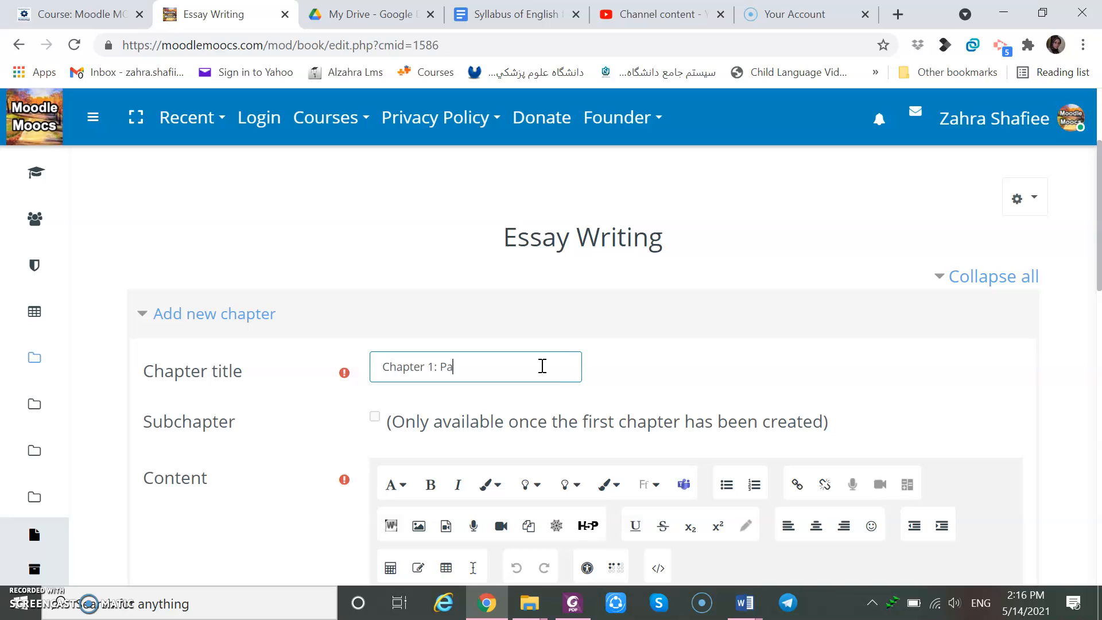
text(: Paragraph Structure)
Enter Paragraph Structure as the first chapter's content.
click(1068, 432)
scroll(1070, 433, down, 4)
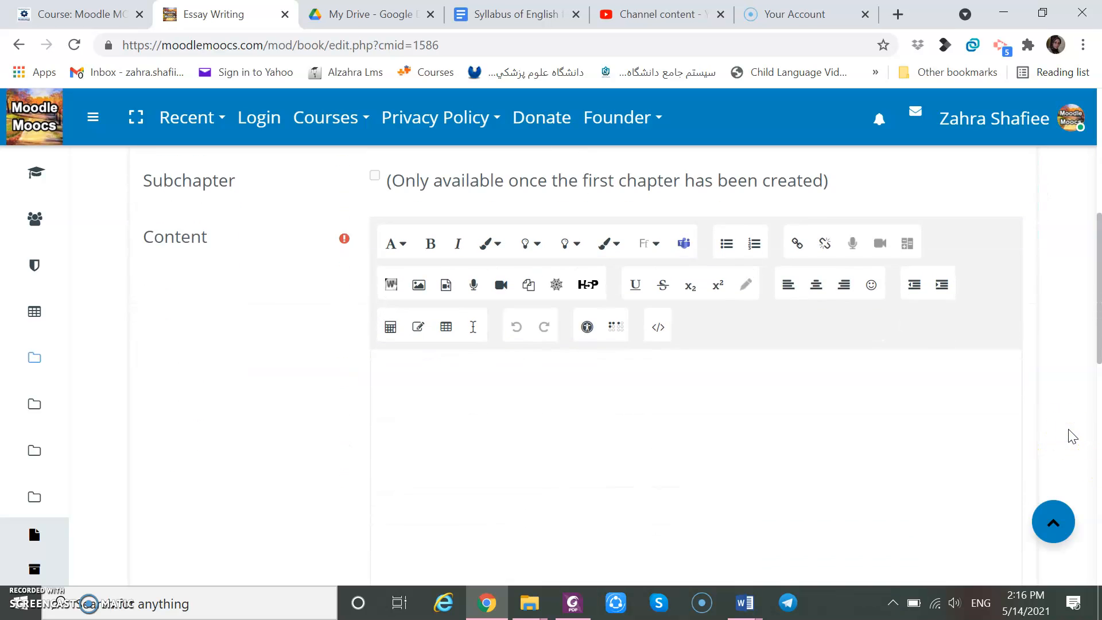
click(397, 388)
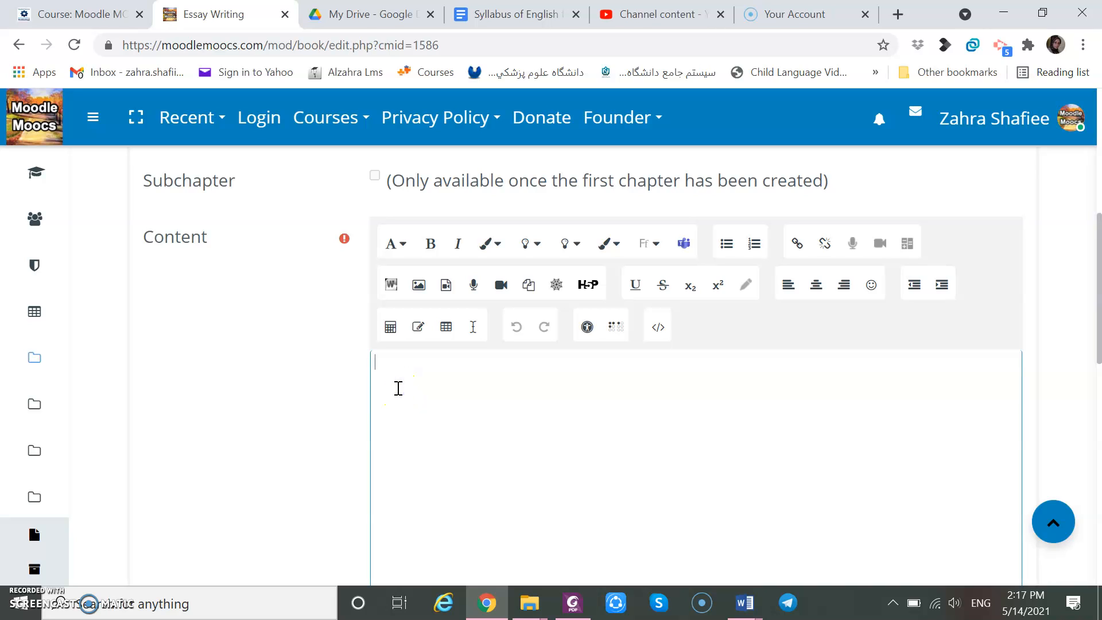
text(Paragraph Structure)
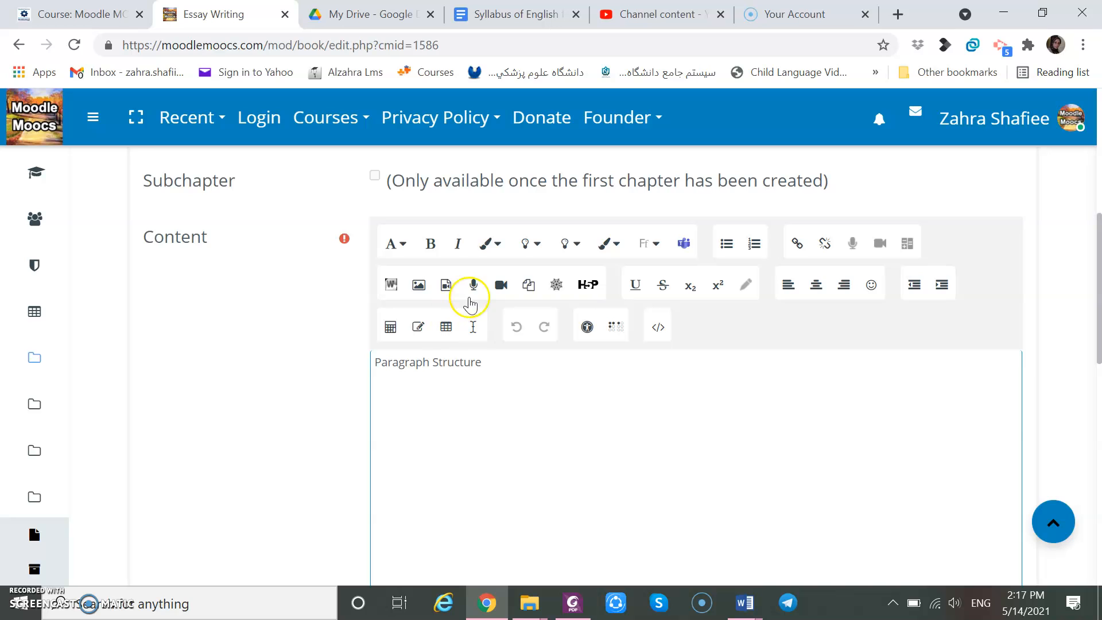
click(420, 287)
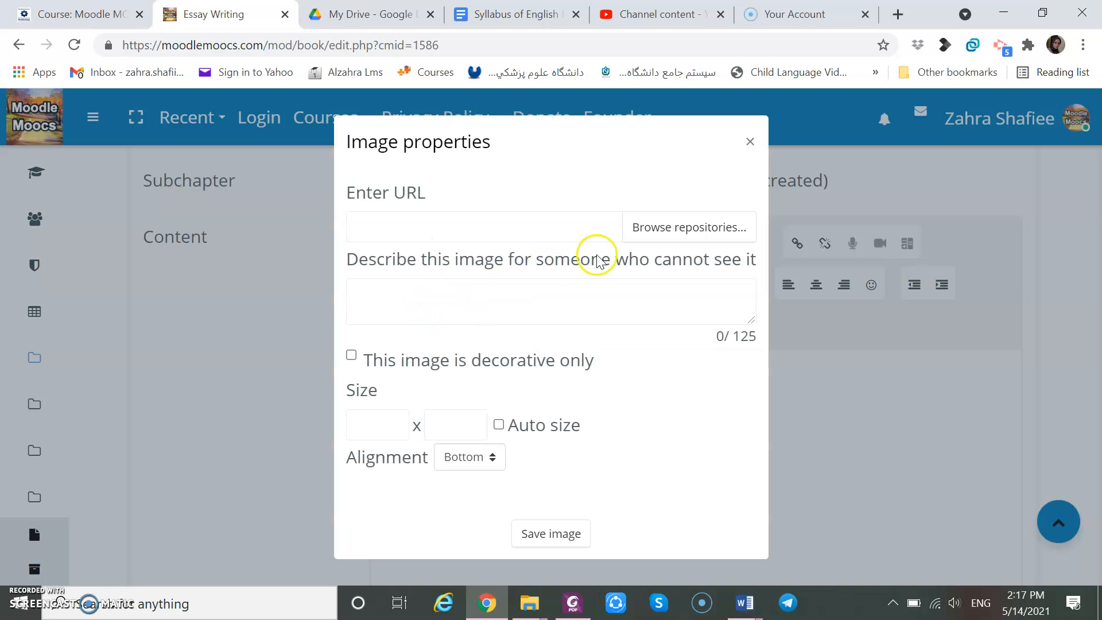
click(659, 229)
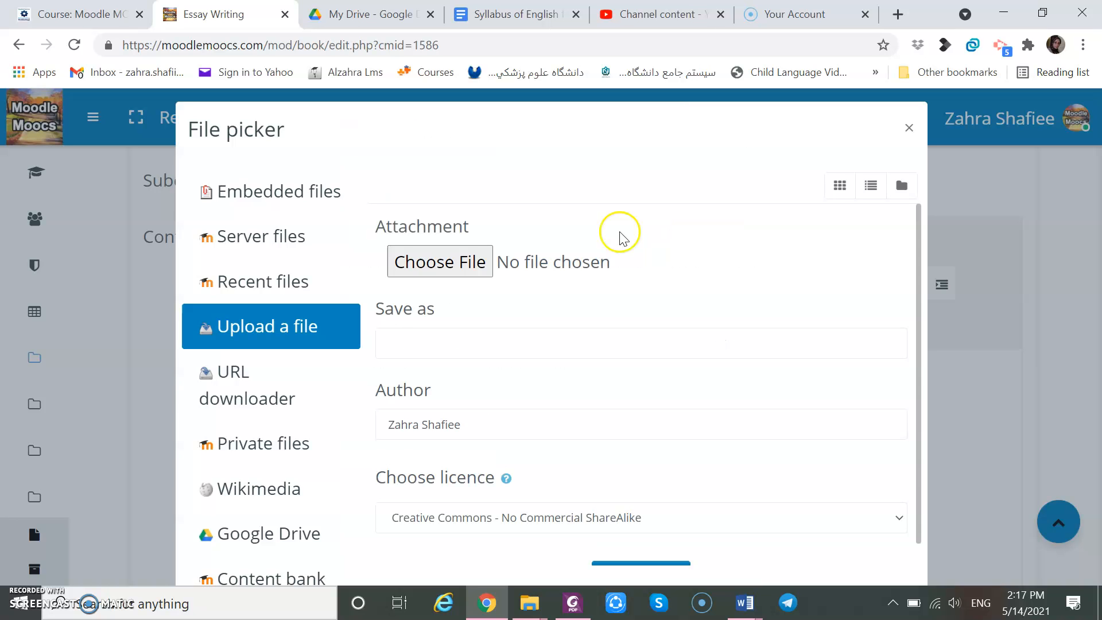
click(436, 262)
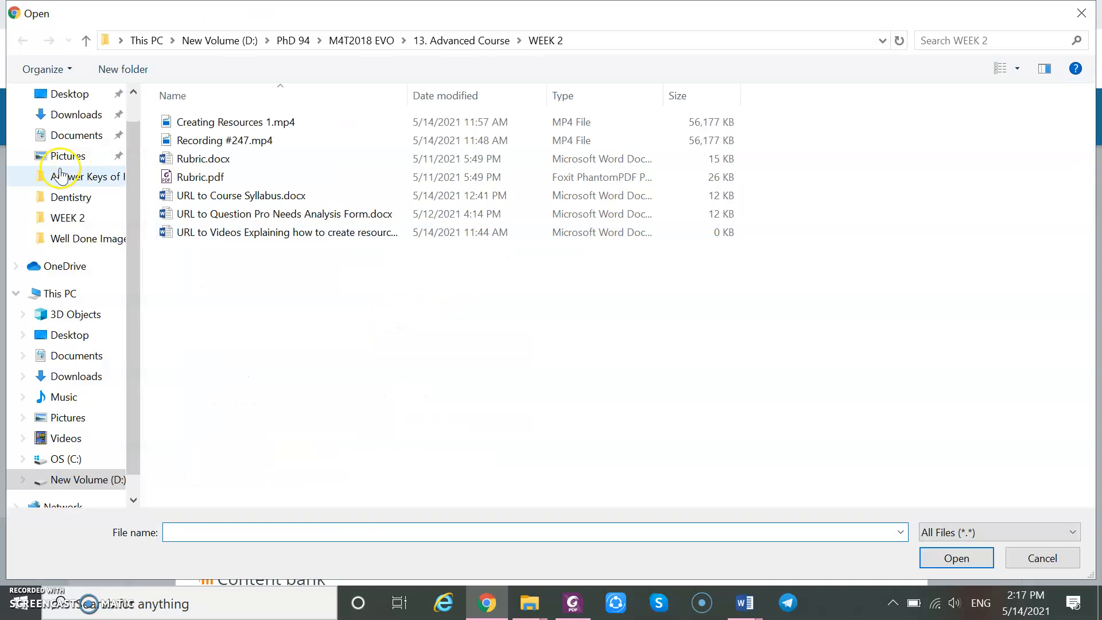
click(72, 96)
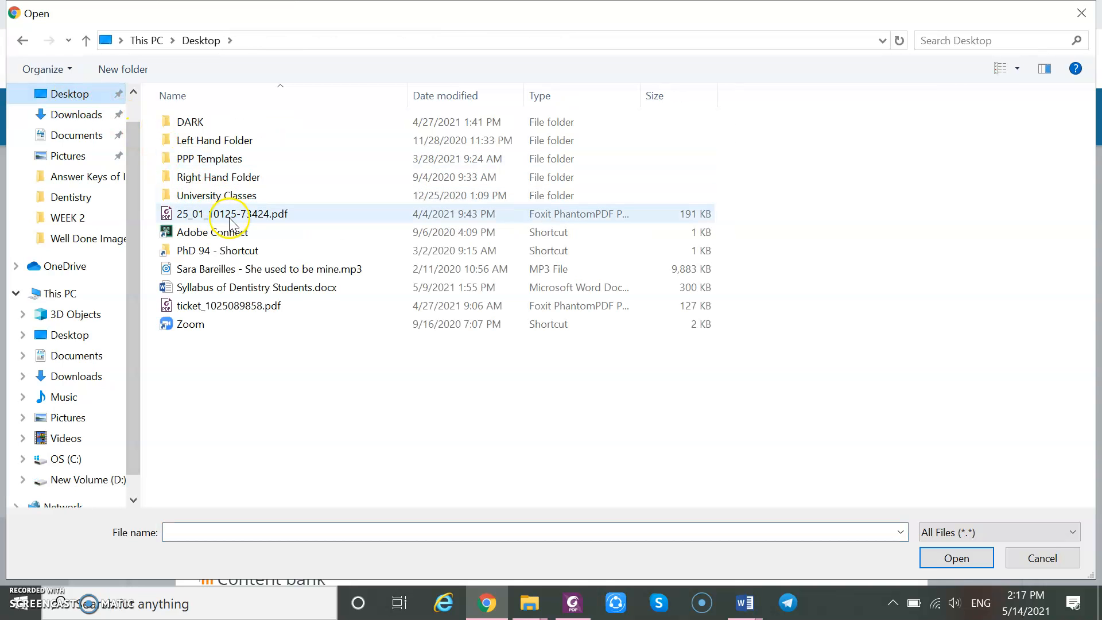
double_click(219, 196)
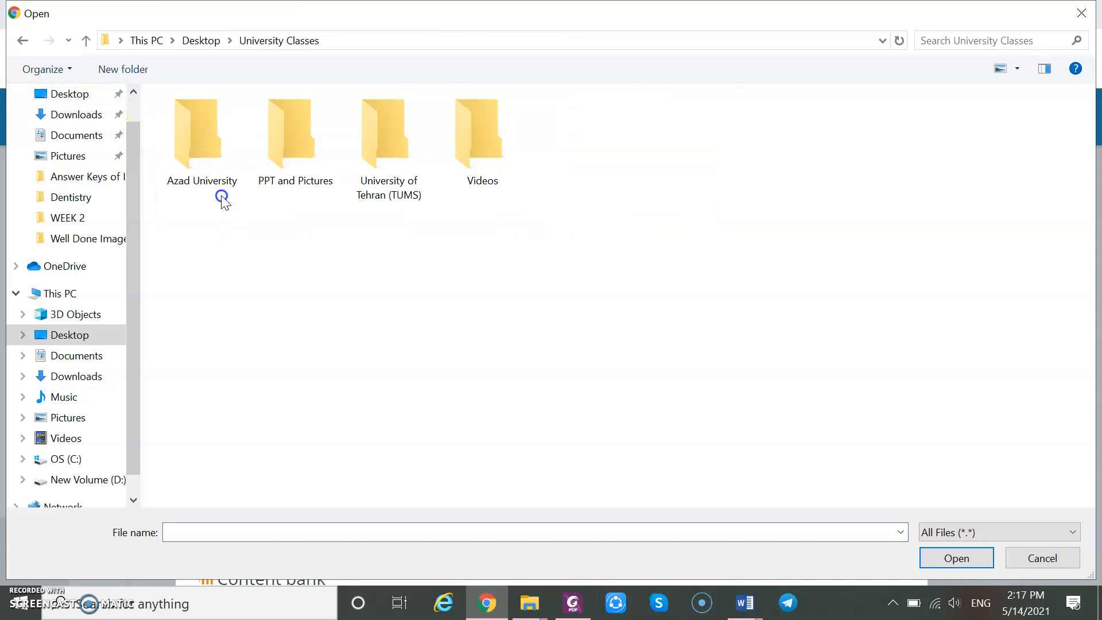
double_click(370, 182)
double_click(304, 158)
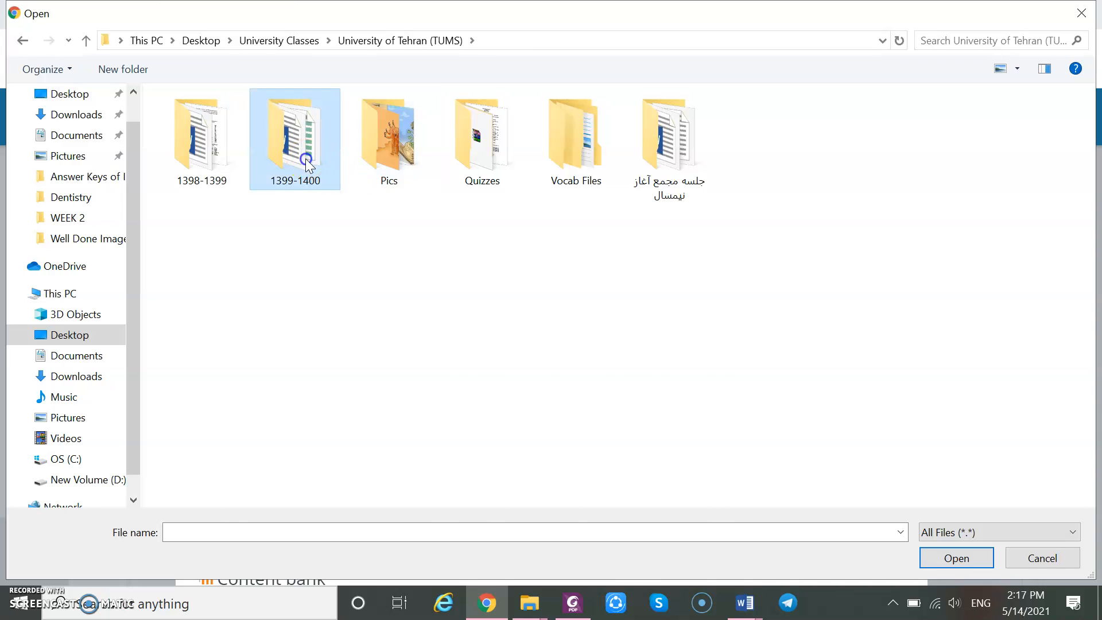
click(224, 213)
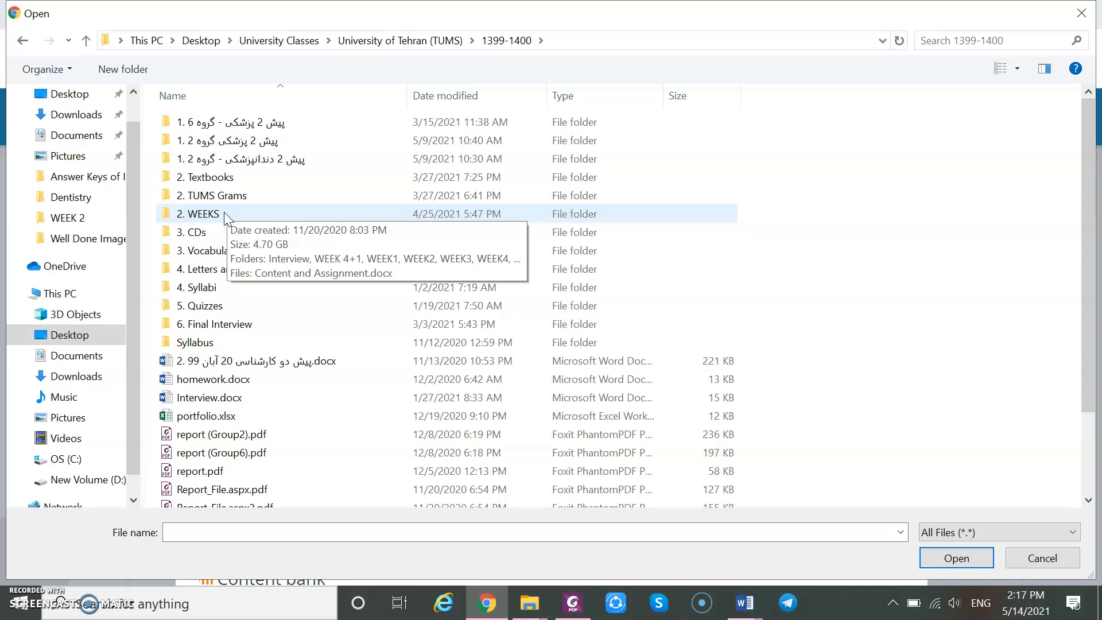
double_click(224, 214)
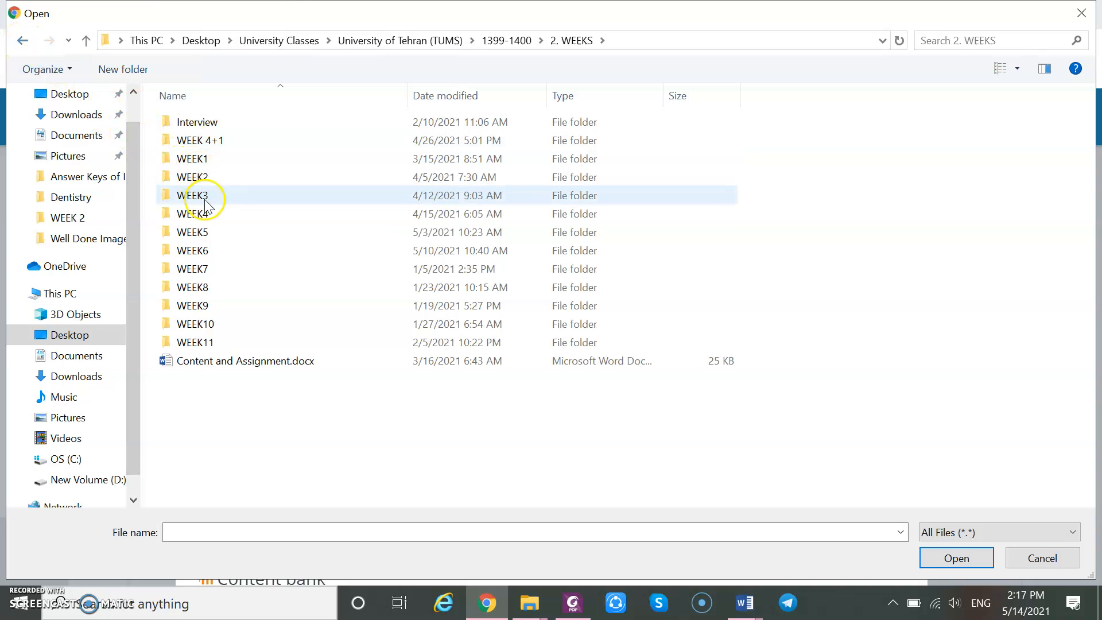
click(22, 40)
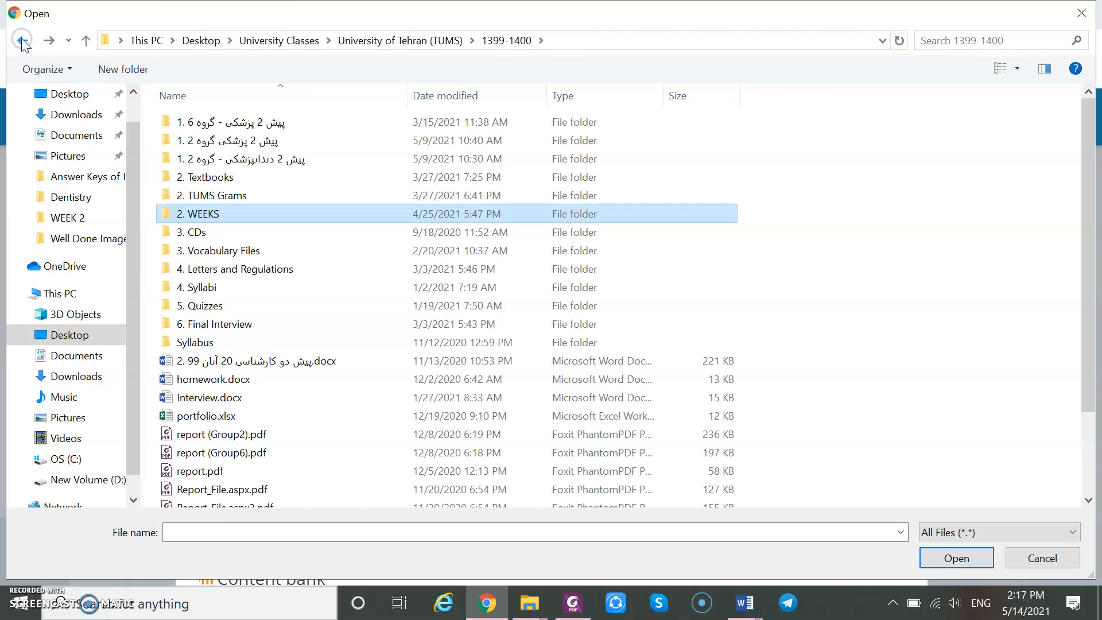
click(23, 41)
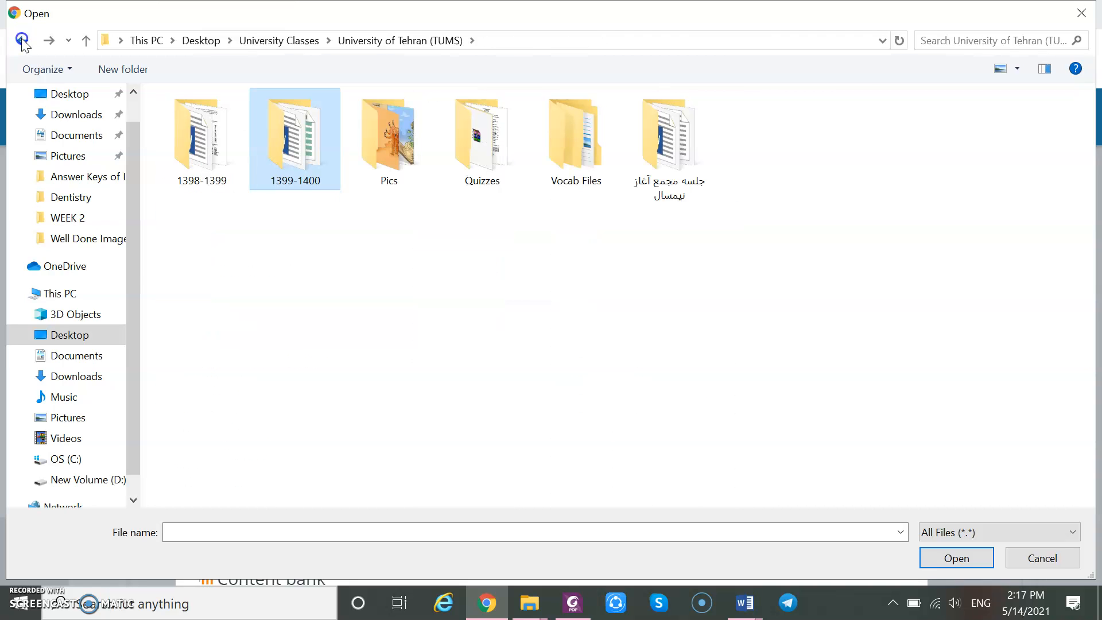
click(22, 41)
click(23, 41)
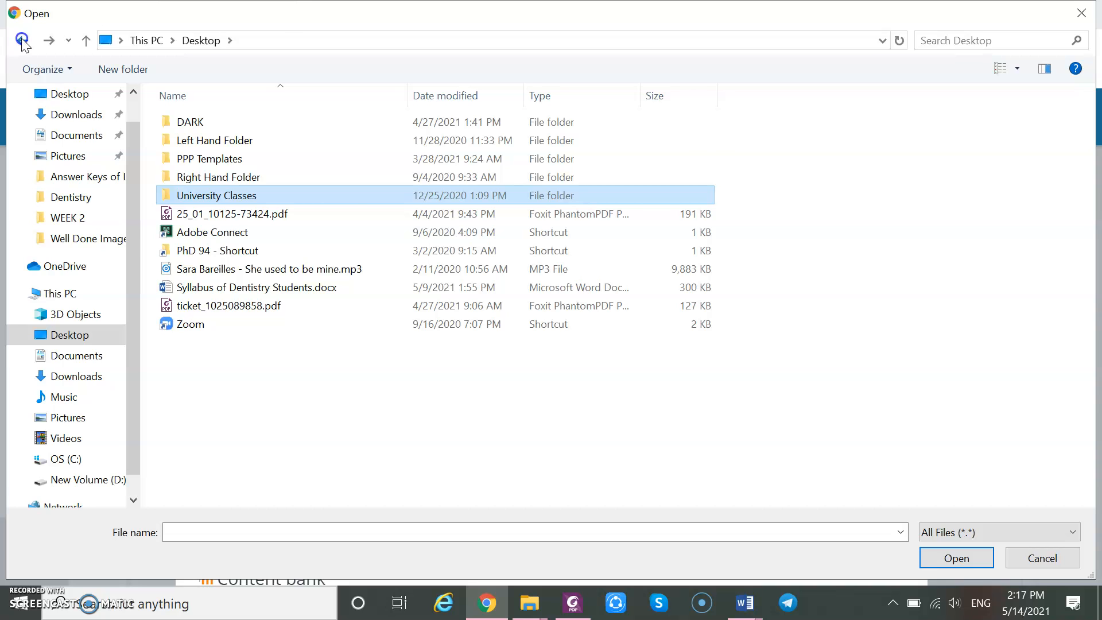
click(23, 41)
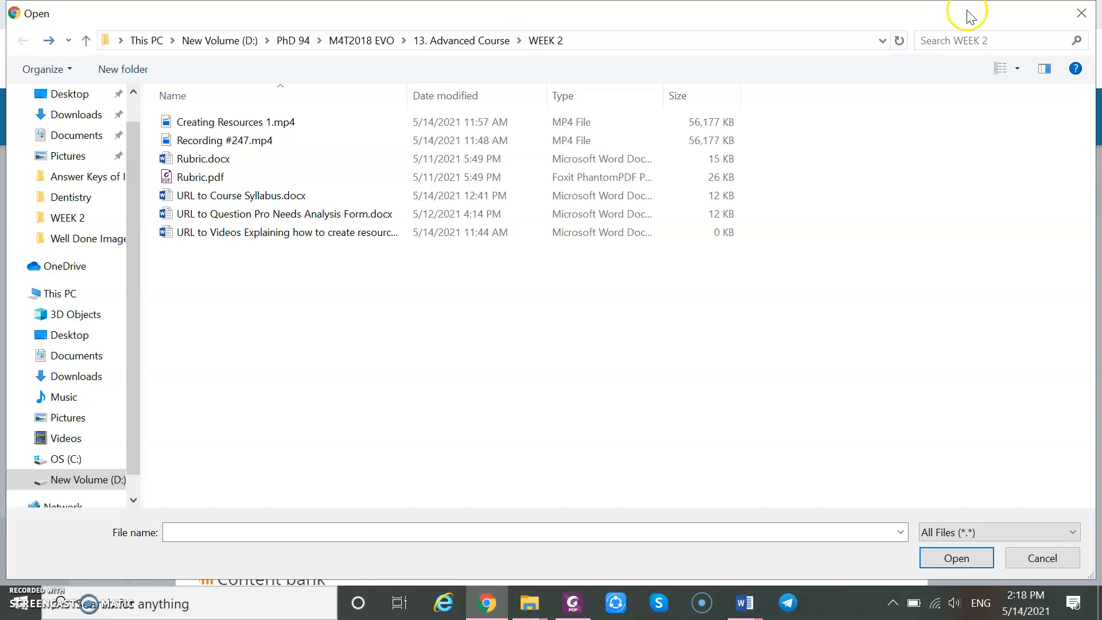
click(1082, 12)
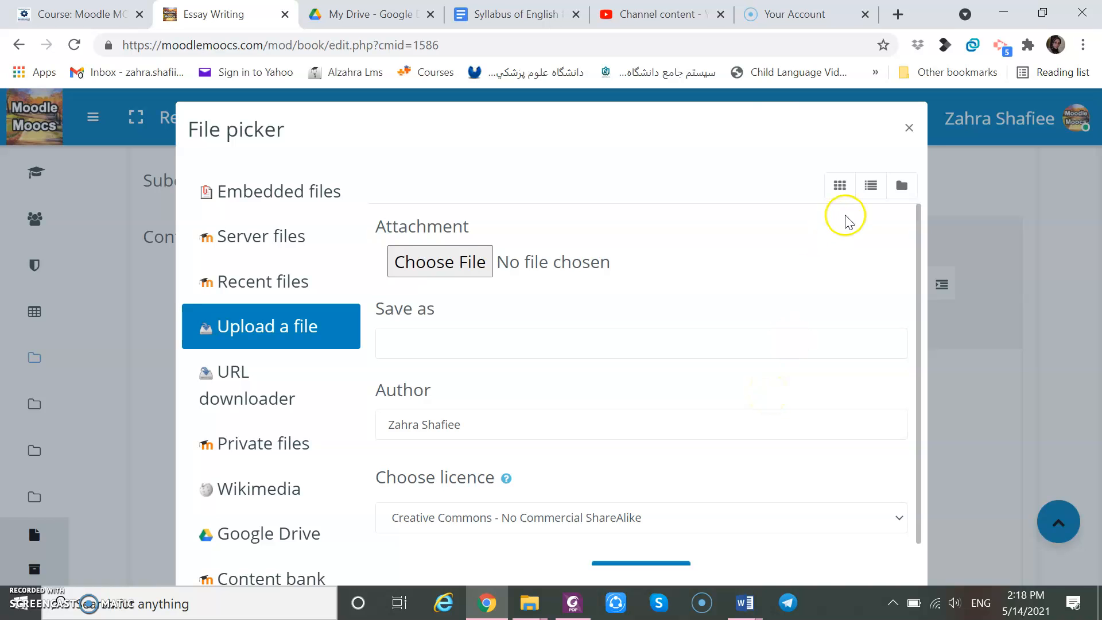
click(912, 131)
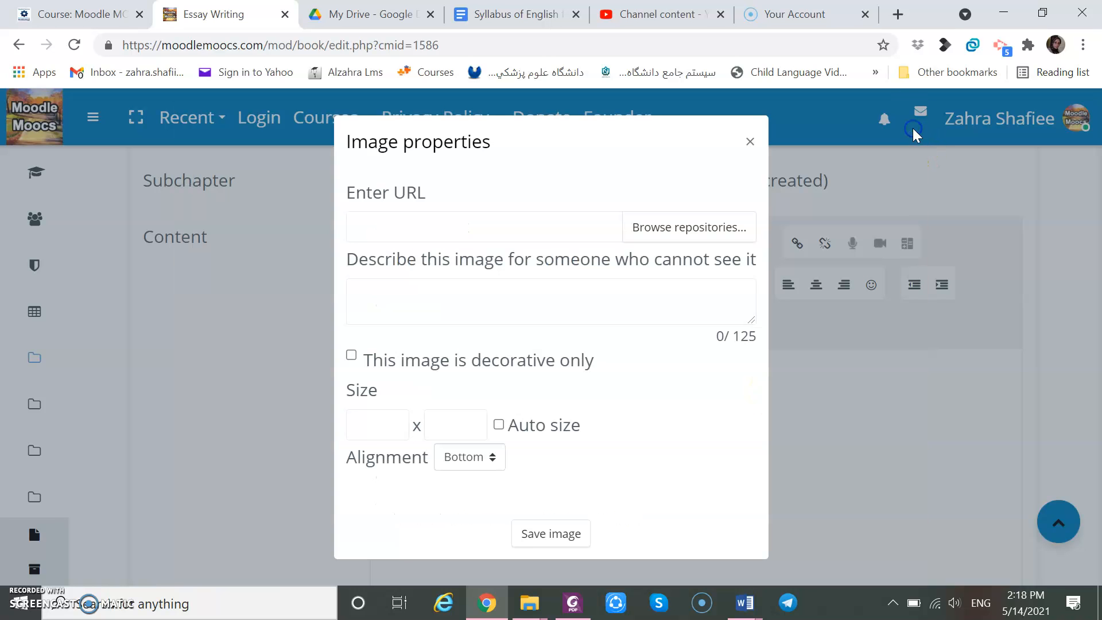
click(750, 142)
Save the first chapter of the book.
click(289, 451)
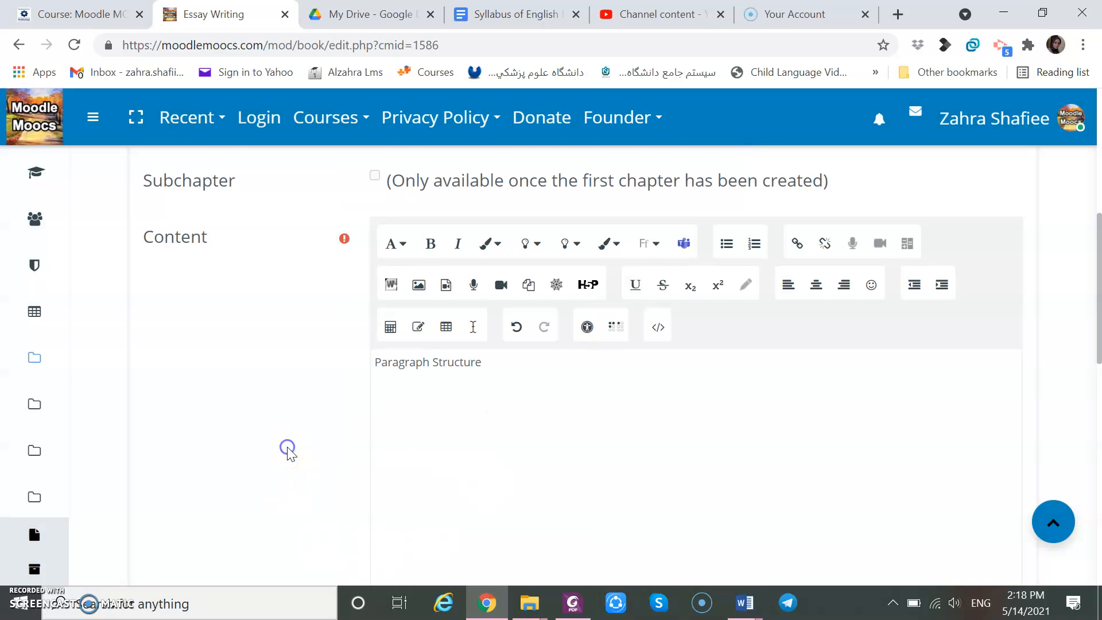
scroll(289, 452, down, 1)
scroll(288, 453, down, 5)
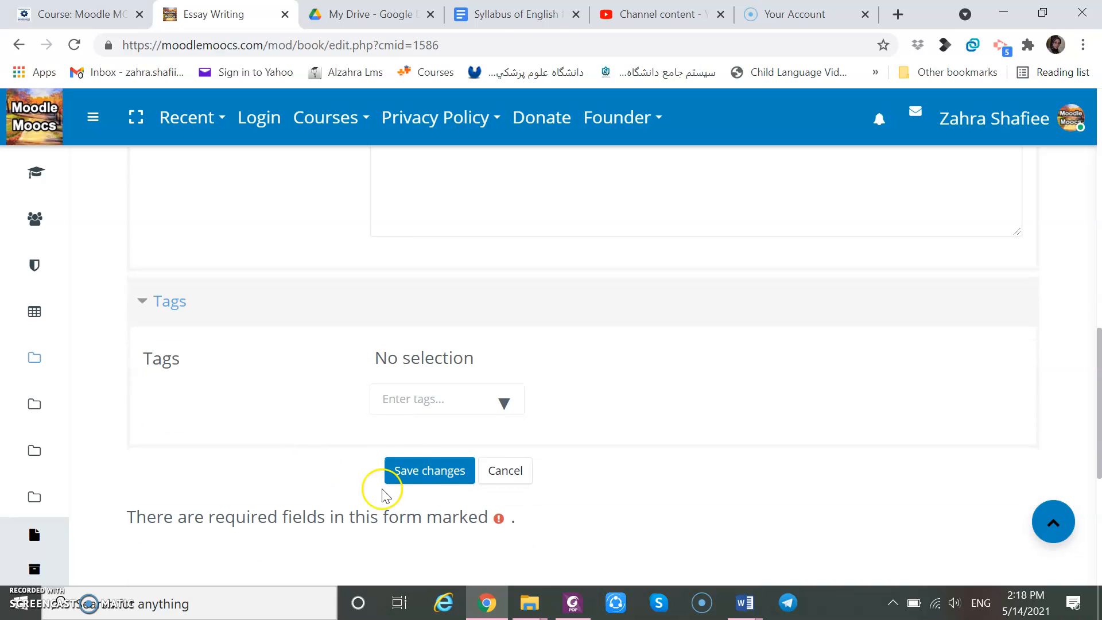
click(422, 471)
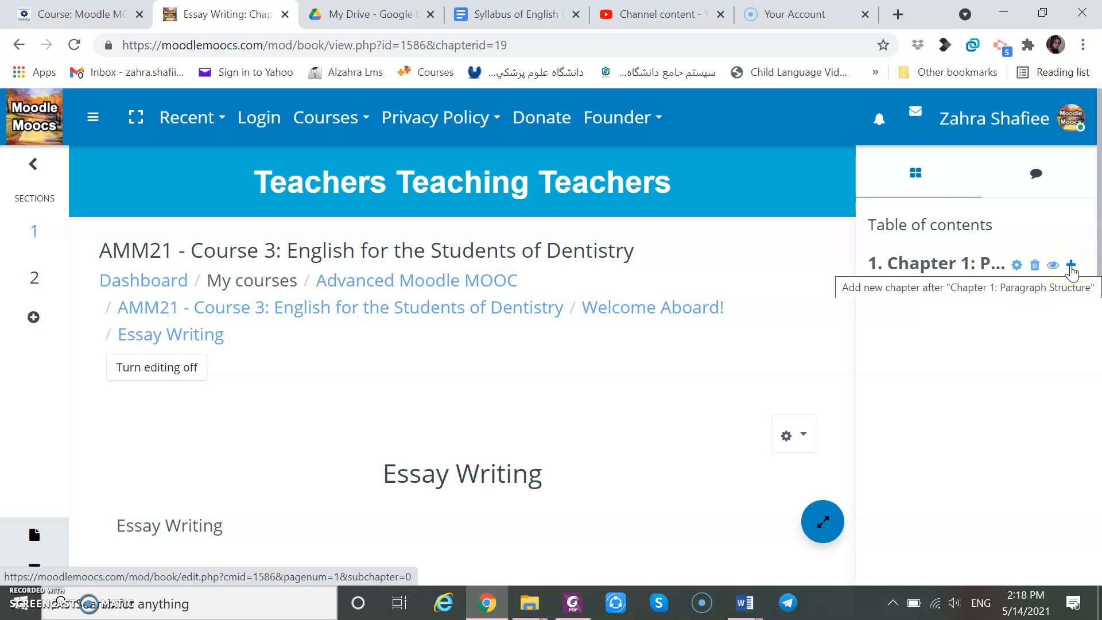
Add a new chapter after Chapter 1 titled Chapter 2: Descriptive Paragraph.
click(1071, 267)
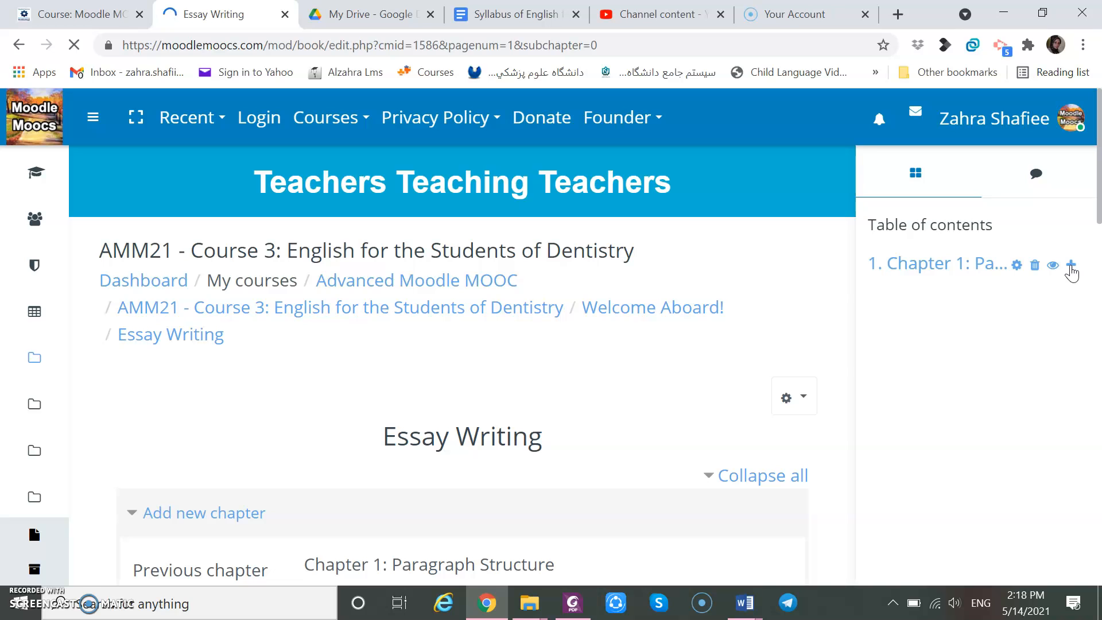
scroll(1071, 273, down, 5)
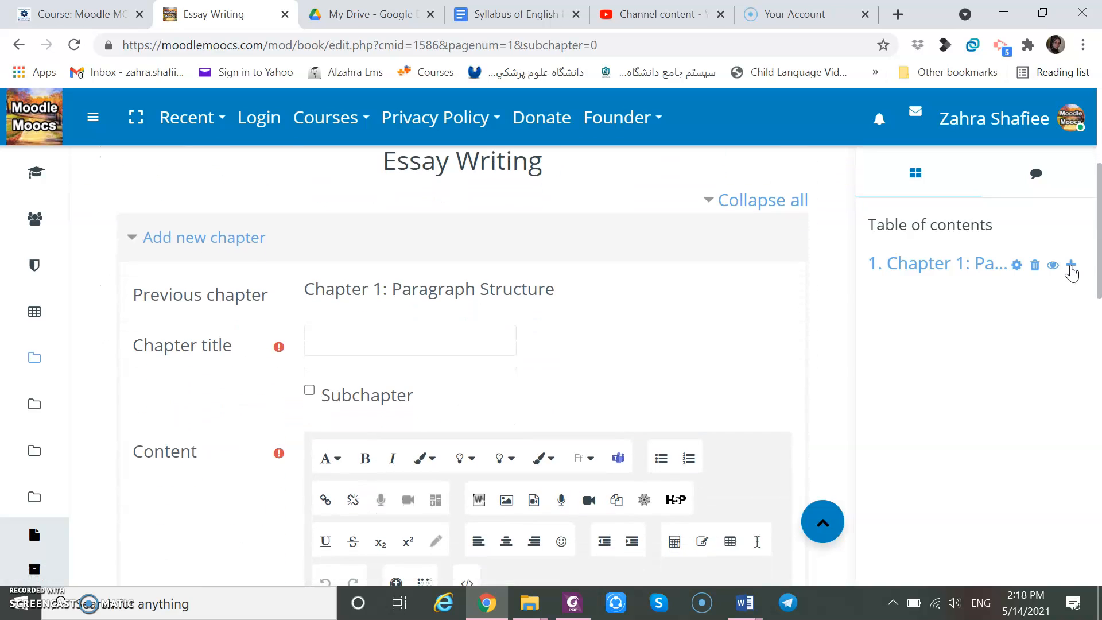
click(407, 337)
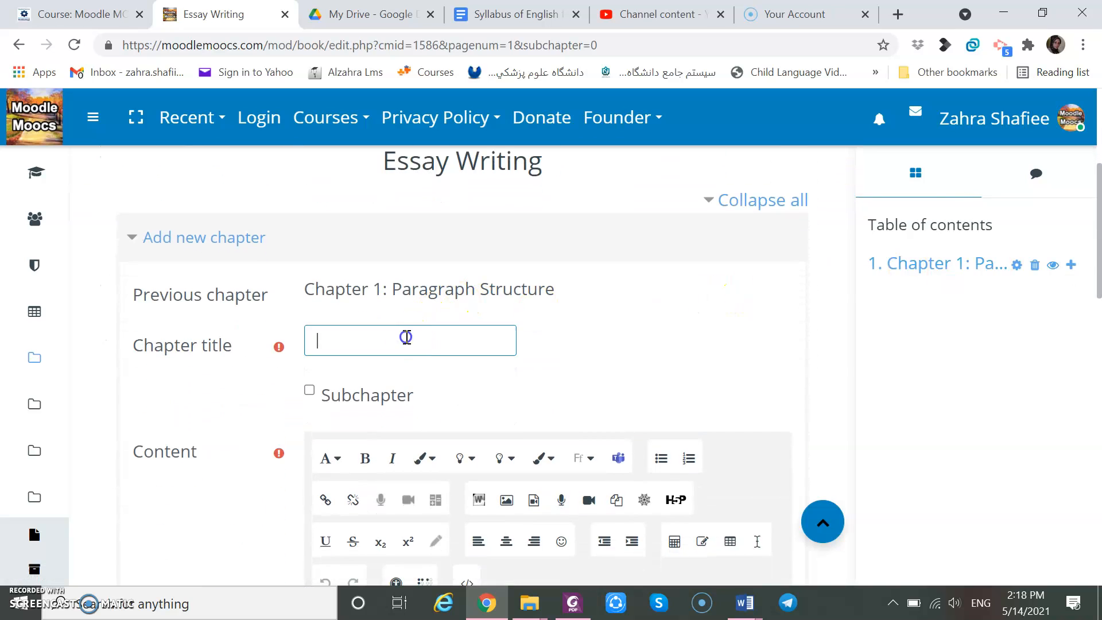
text(Chapter 2:)
text(Essay)
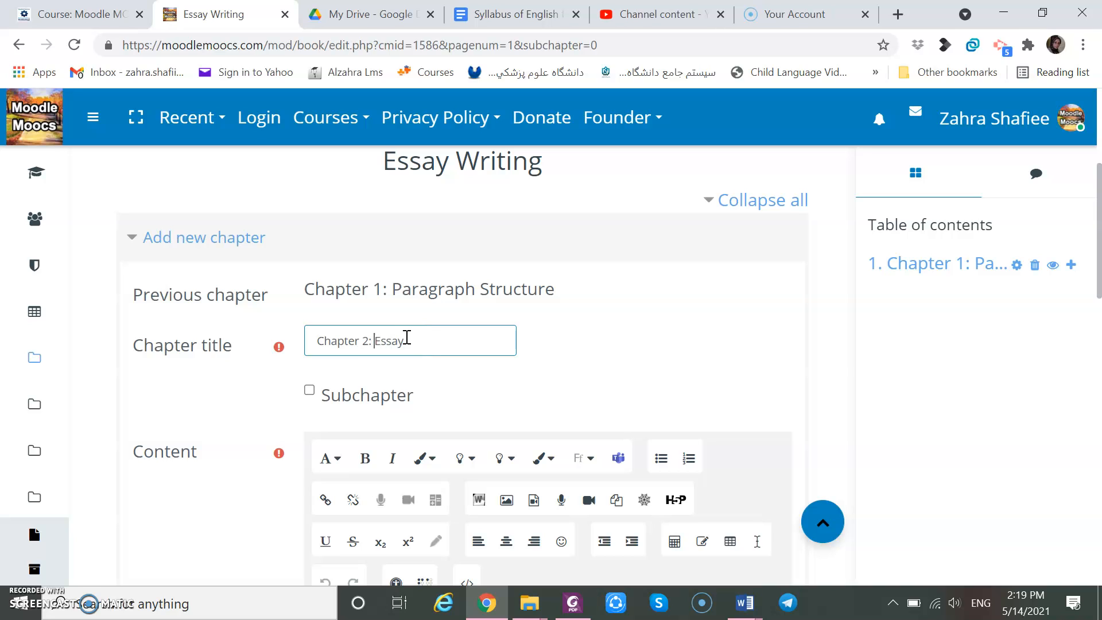
key(ctrl+Left)
text(Descriptive Esay)
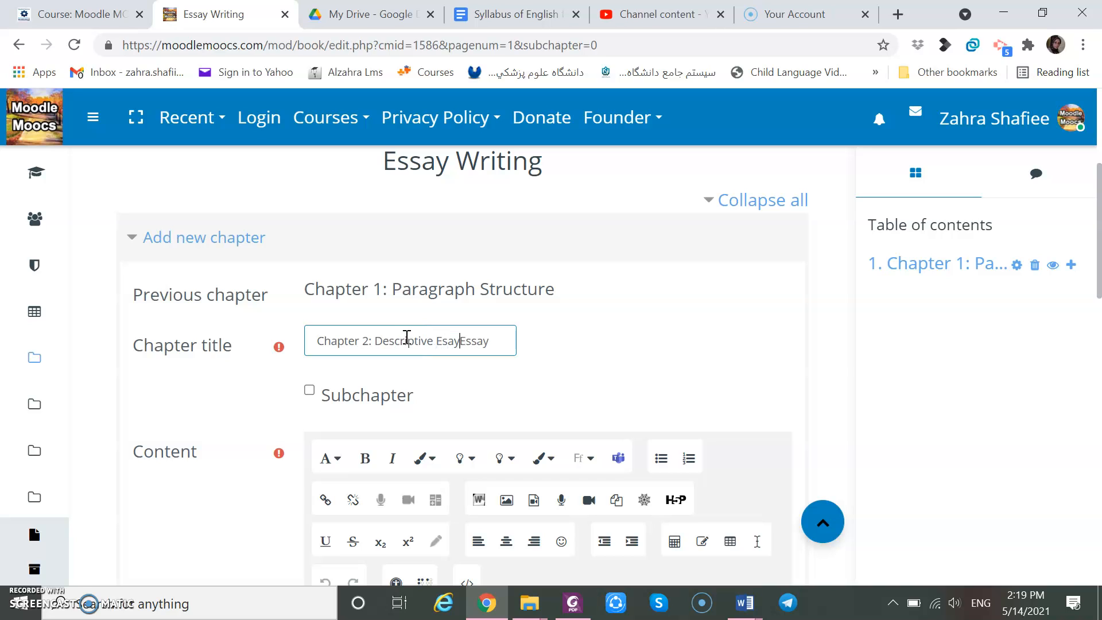
key(BackSpace)
key(BackSpace)
key(BackSpace)
key(BackSpace)
key(Right)
key(Right)
key(Right)
key(BackSpace)
key(BackSpace)
text(Paragraph)
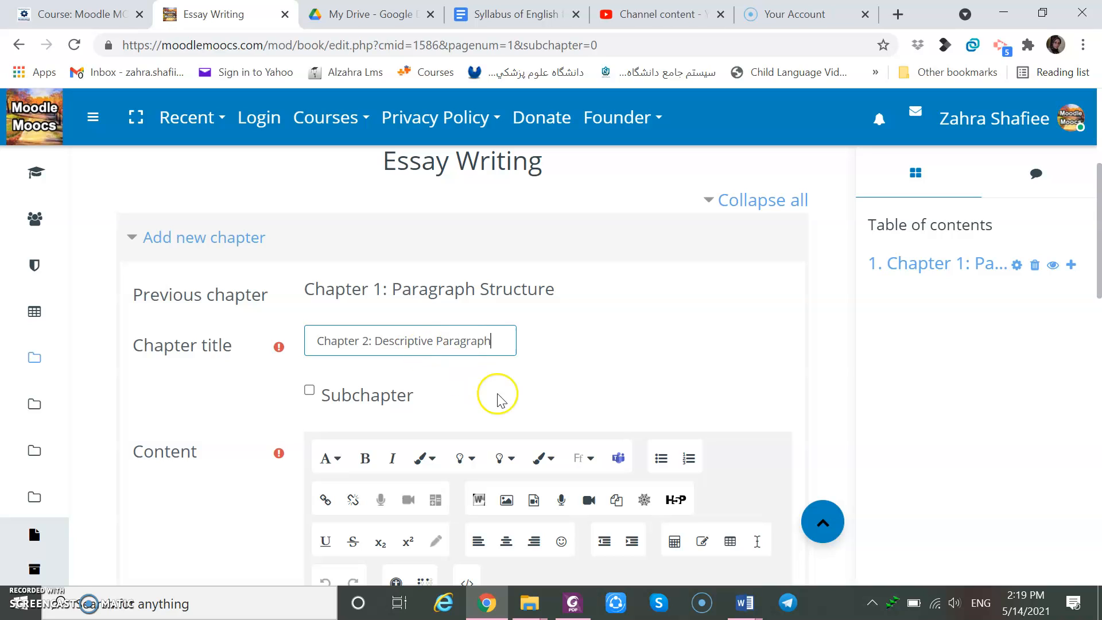
Enter Descriptive Paragraph as the new chapter's content.
click(517, 397)
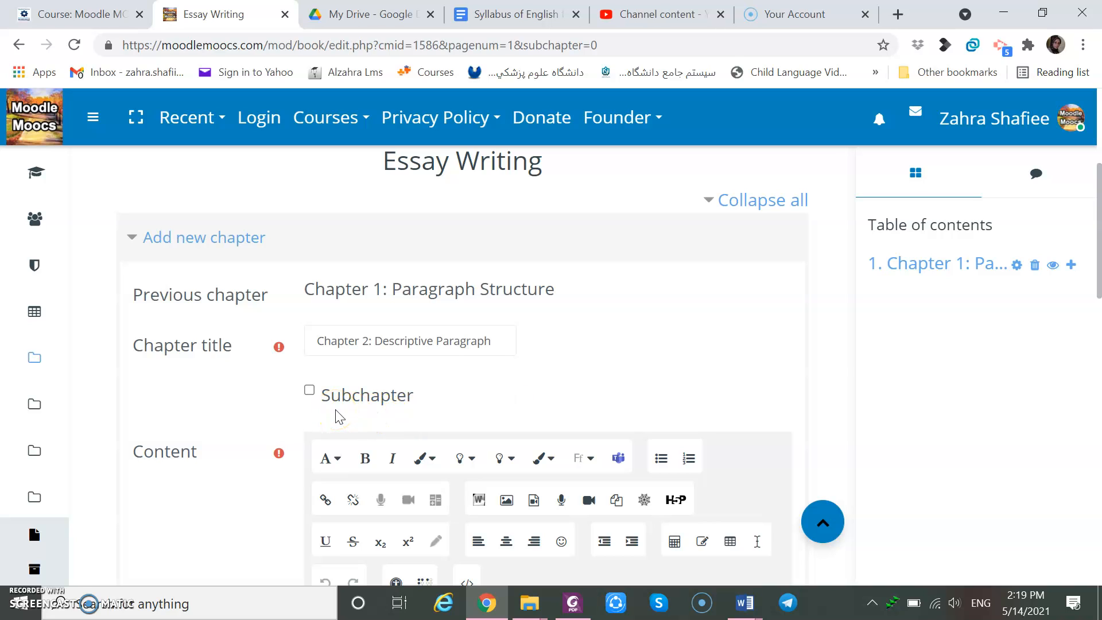
click(309, 391)
click(685, 366)
scroll(687, 371, down, 1)
scroll(686, 369, down, 4)
click(325, 360)
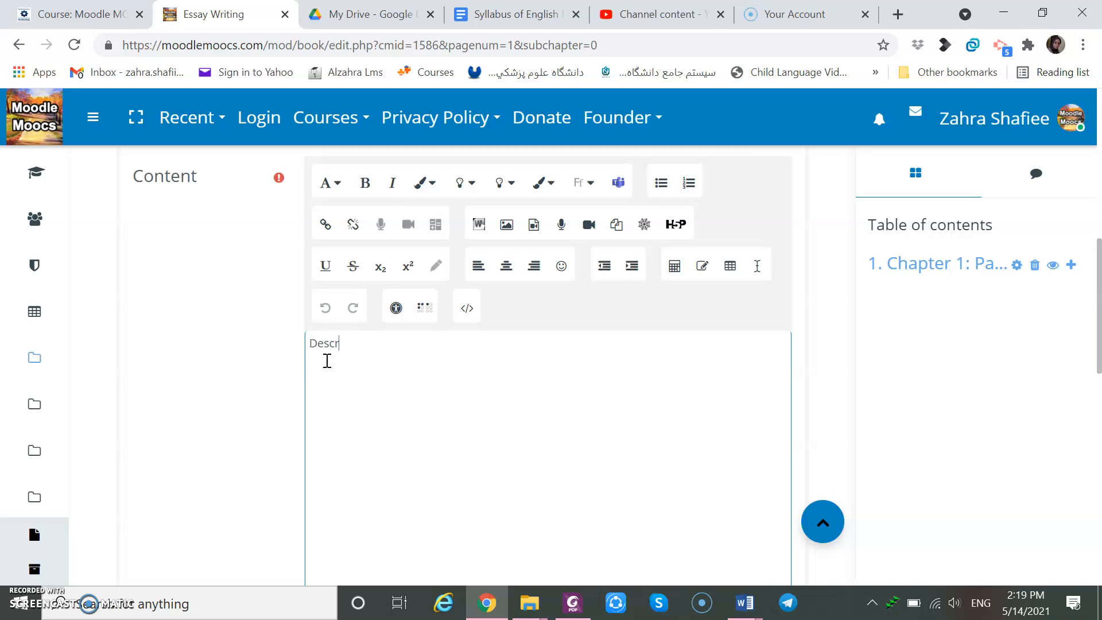
text(Descriptive Paragraph)
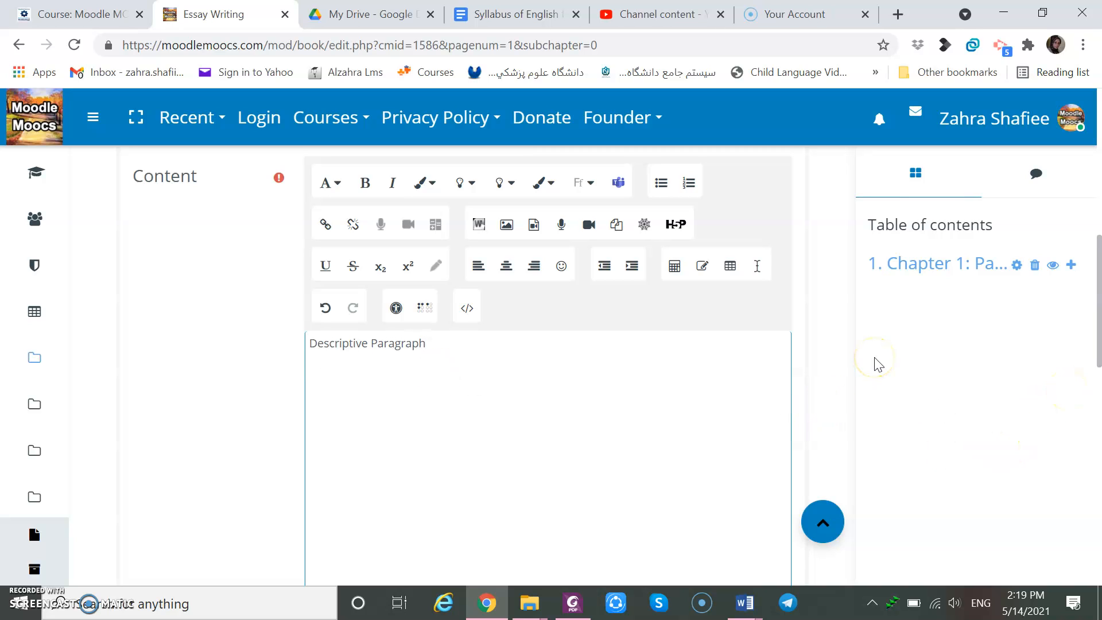
scroll(228, 406, down, 1)
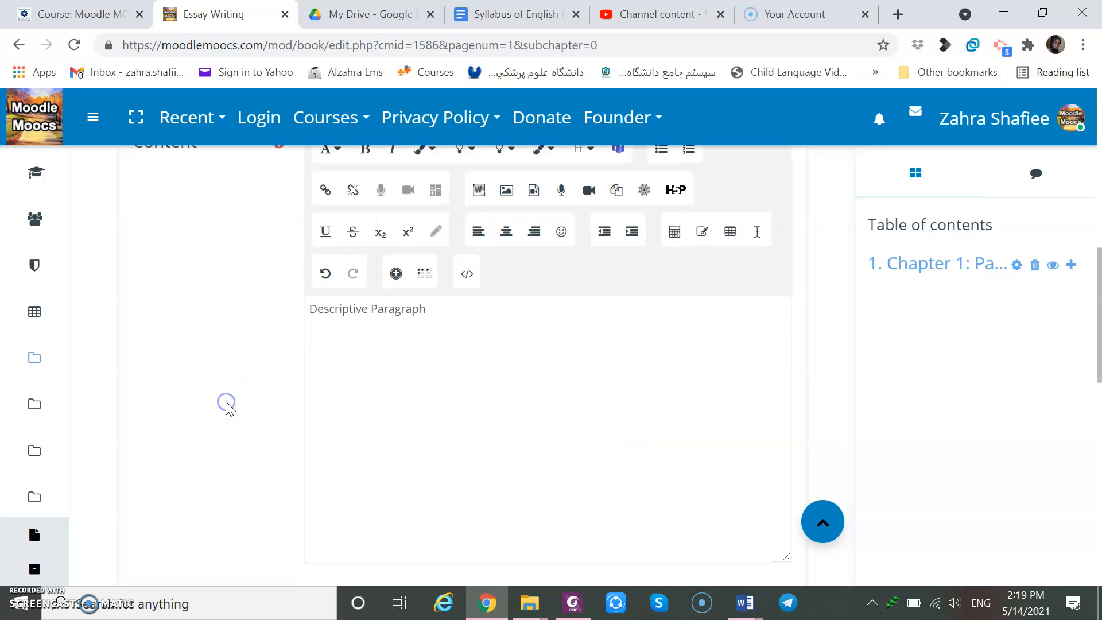
Save the Chapter 2: Descriptive Paragraph chapter.
scroll(228, 406, down, 5)
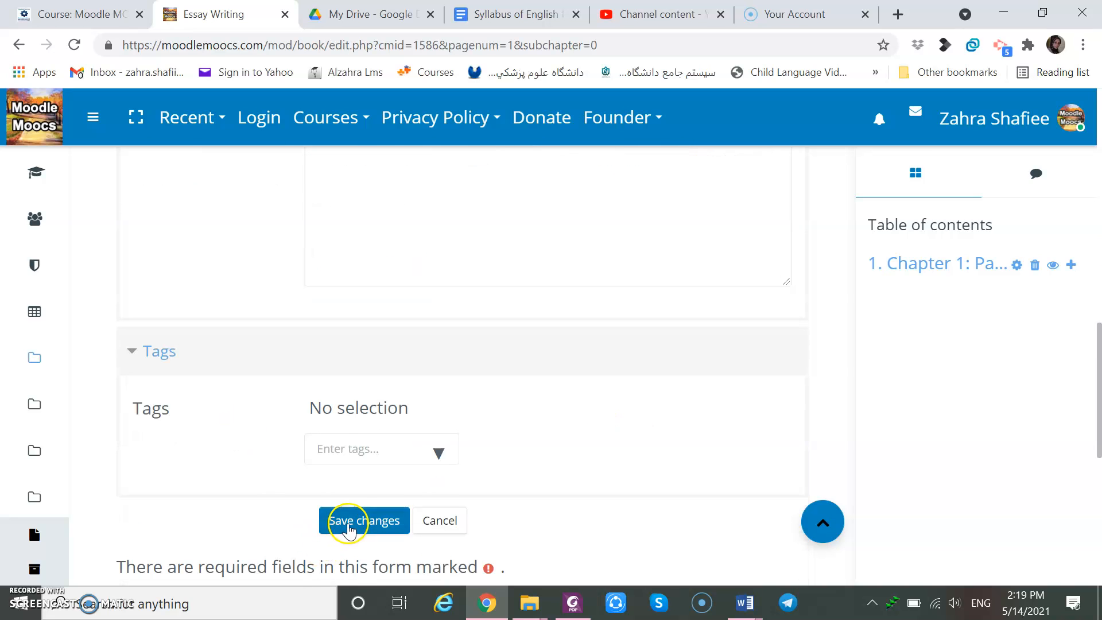
click(351, 528)
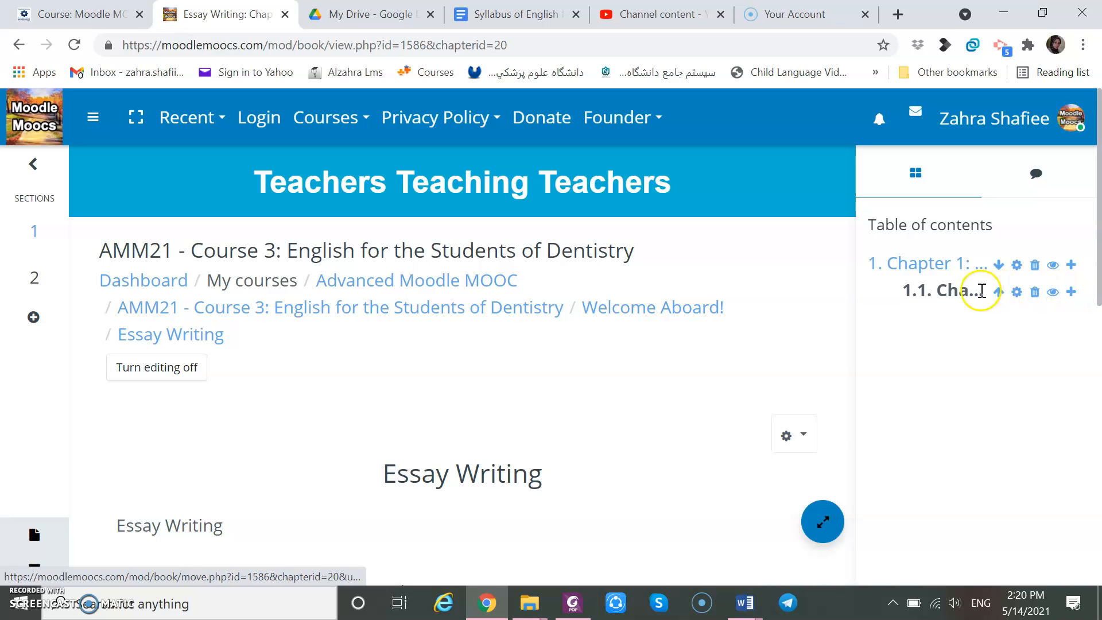
click(788, 438)
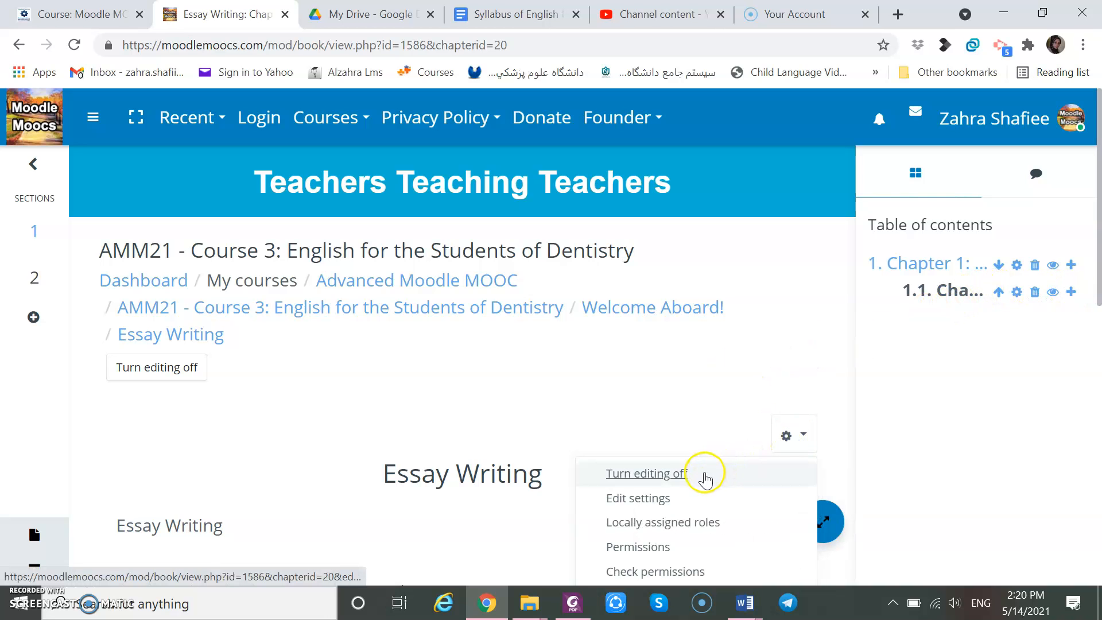
click(654, 499)
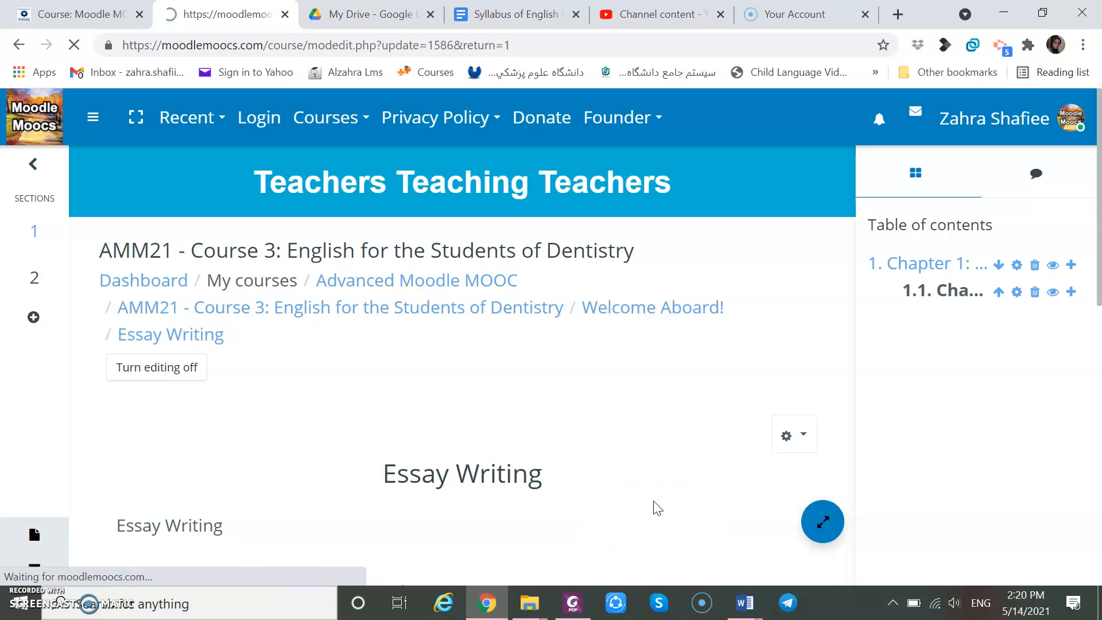
scroll(654, 500, down, 2)
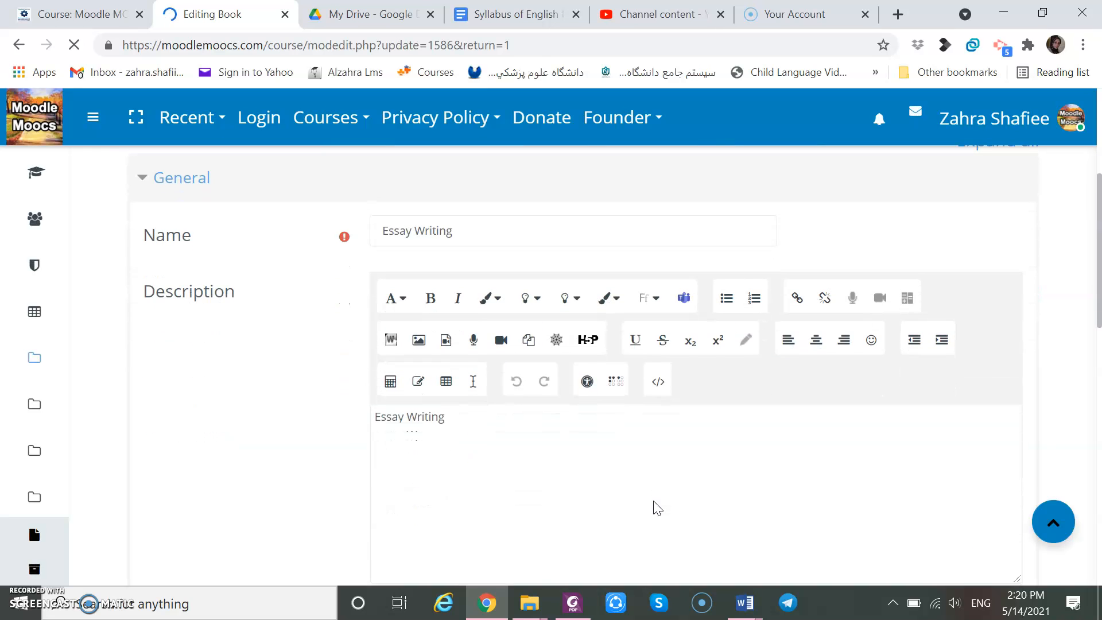
scroll(653, 500, down, 4)
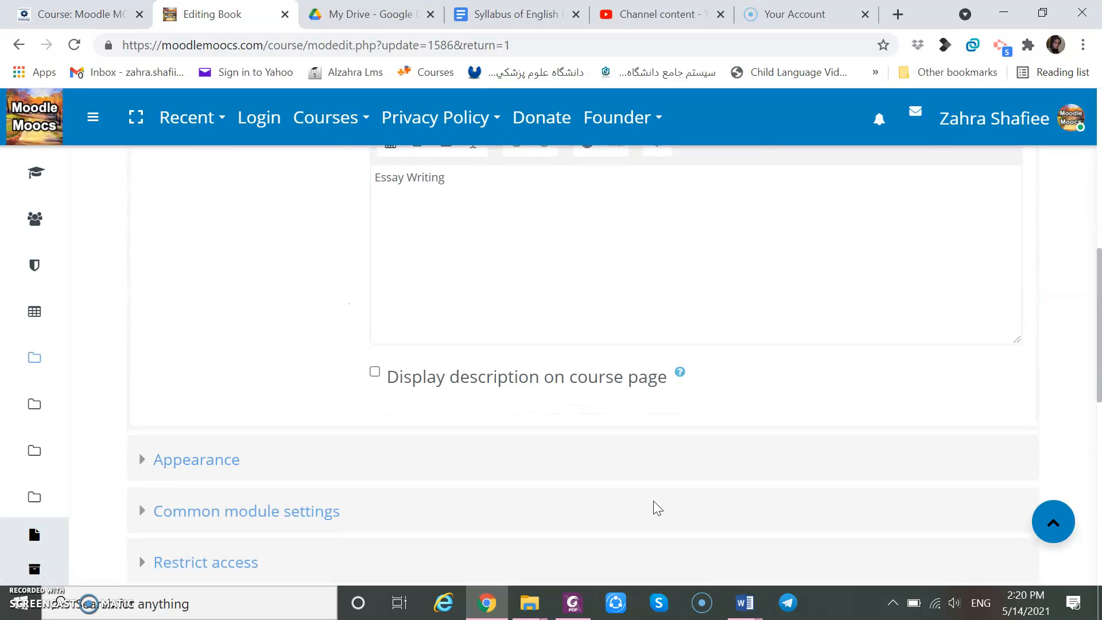
scroll(654, 501, up, 9)
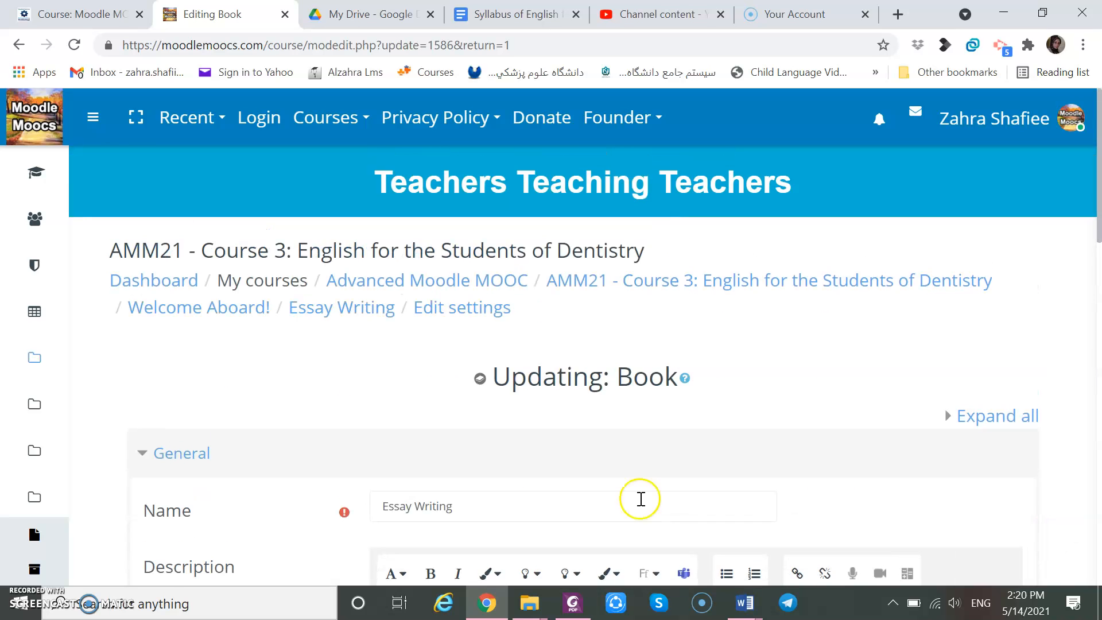
click(20, 44)
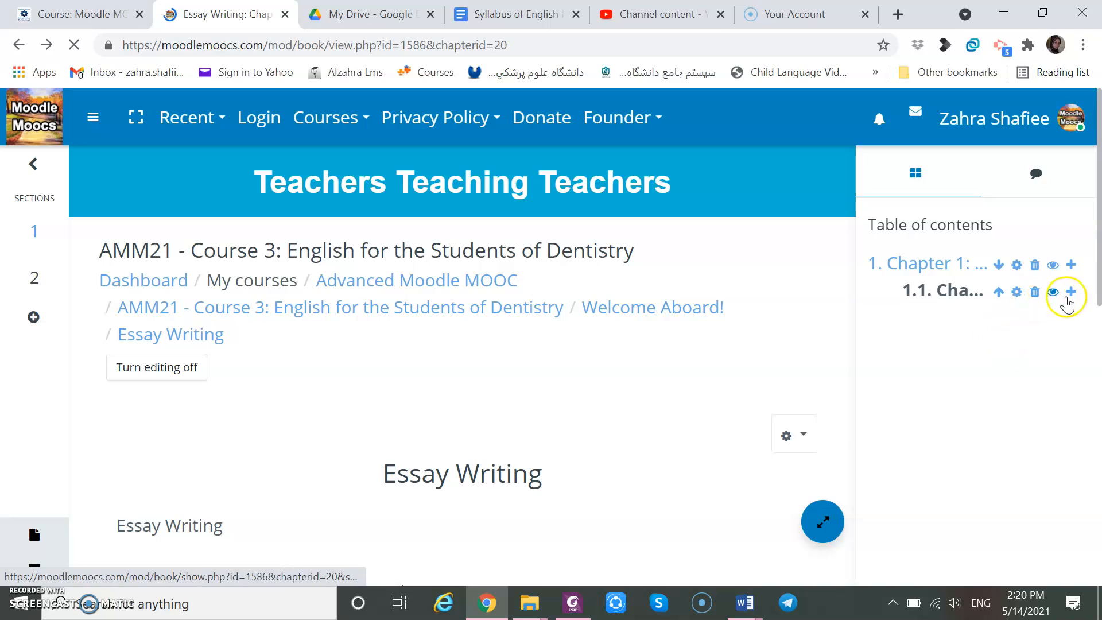
Edit Chapter 2: Descriptive Paragraph to clear its Subchapter option and save the chapter.
click(1018, 294)
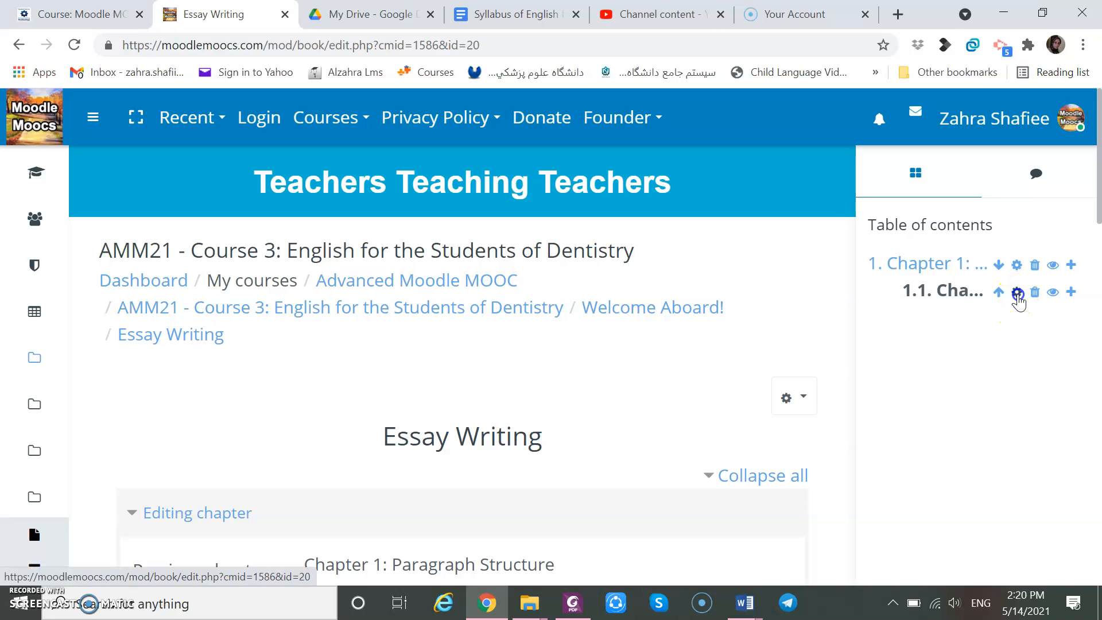
click(1017, 293)
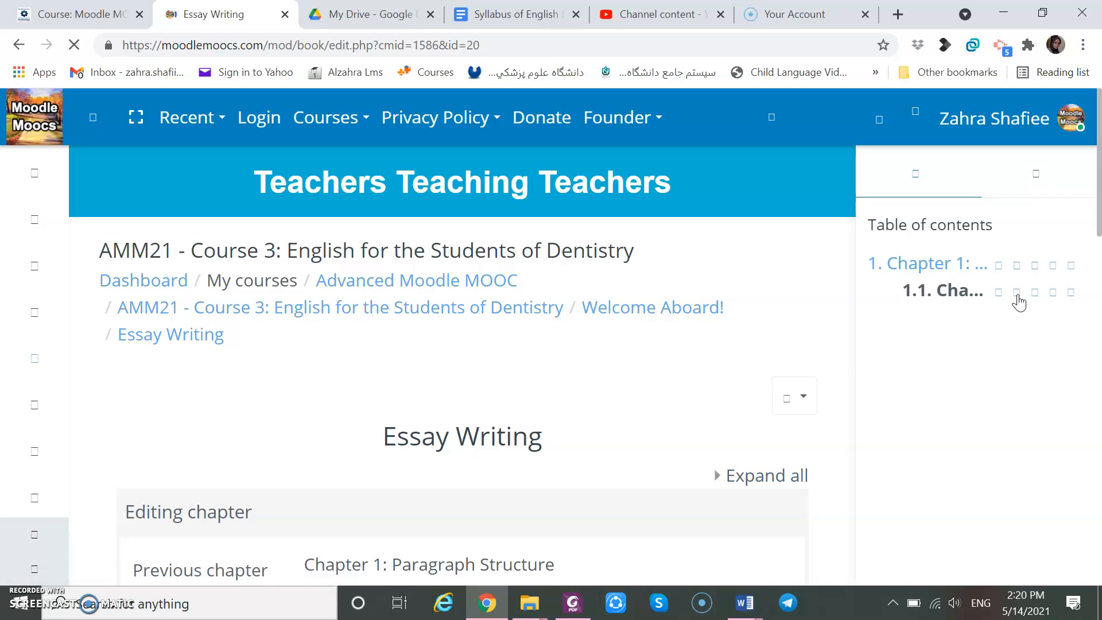
click(987, 405)
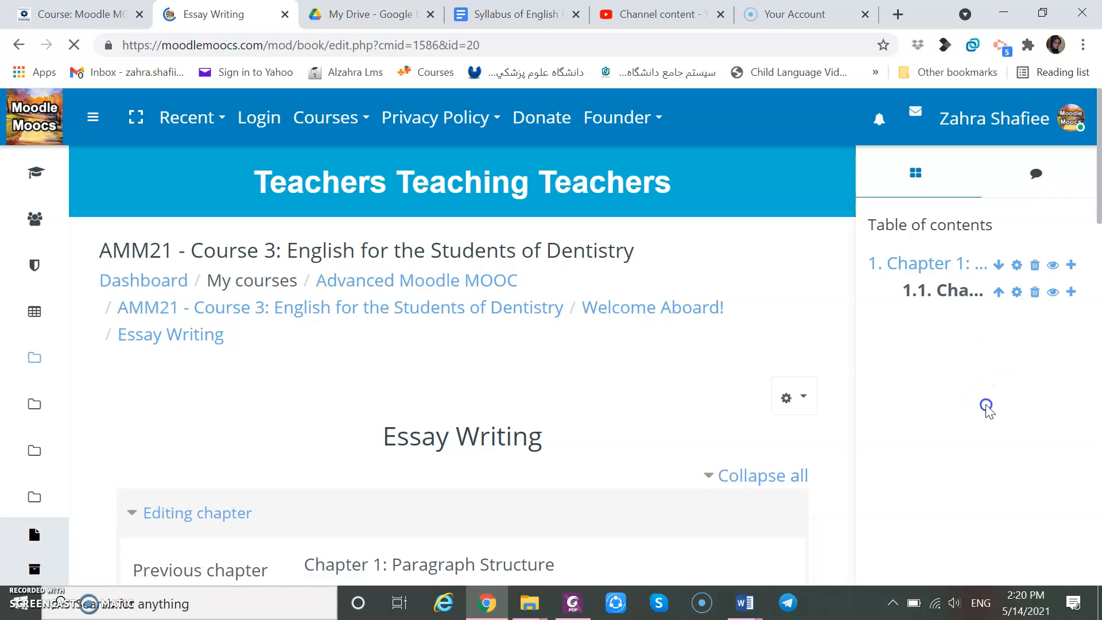
scroll(987, 406, down, 5)
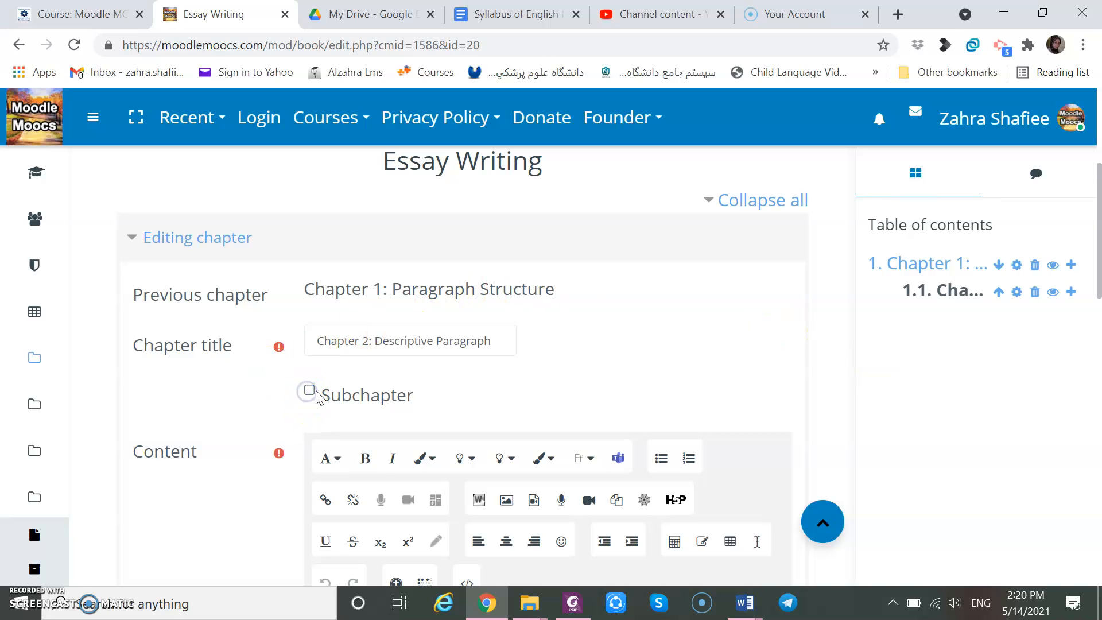
scroll(585, 390, down, 10)
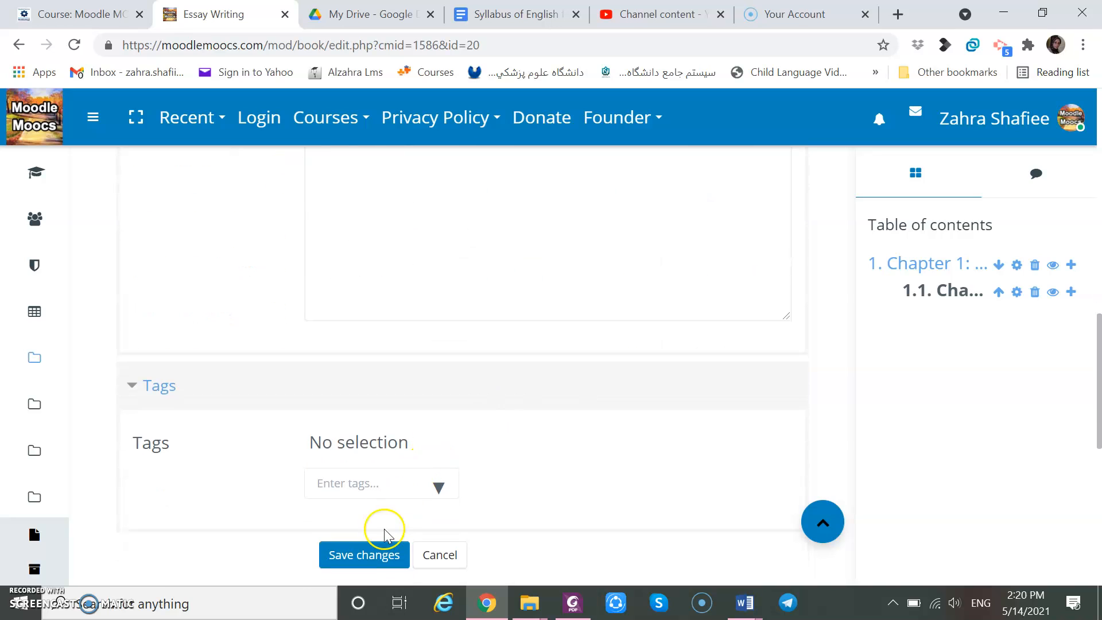
click(371, 560)
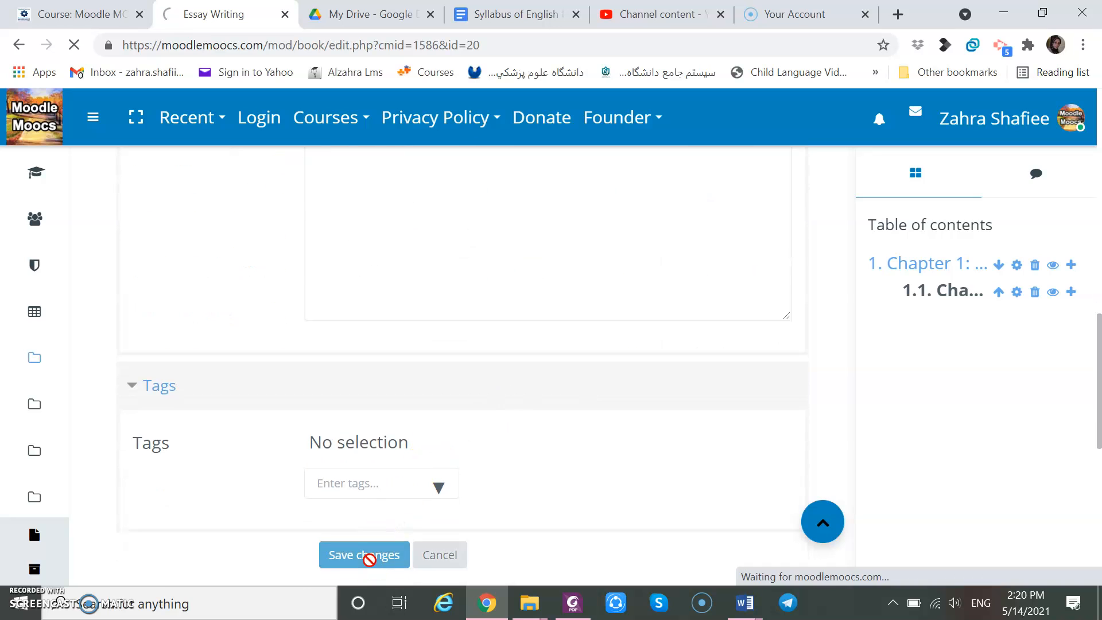